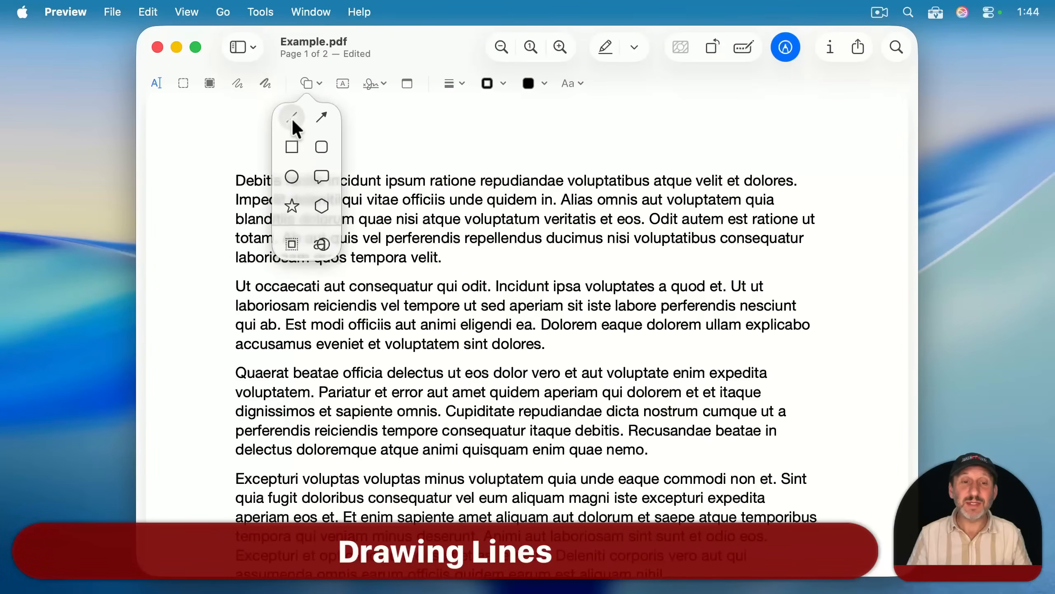
Add a line shape to page 1 and position it diagonally across the first three paragraphs.
click(293, 119)
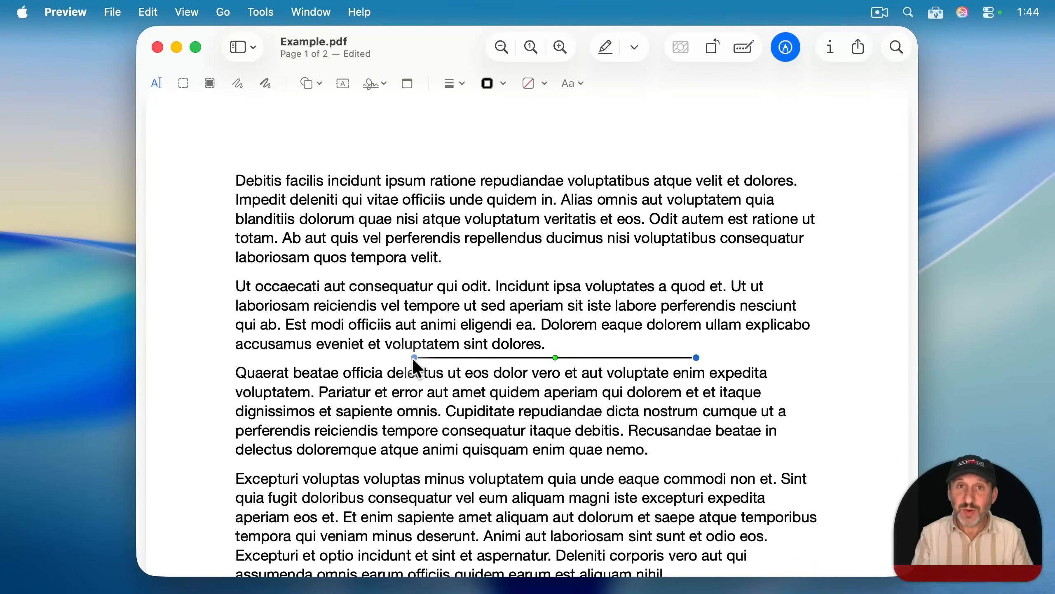
drag(414, 358, 331, 141)
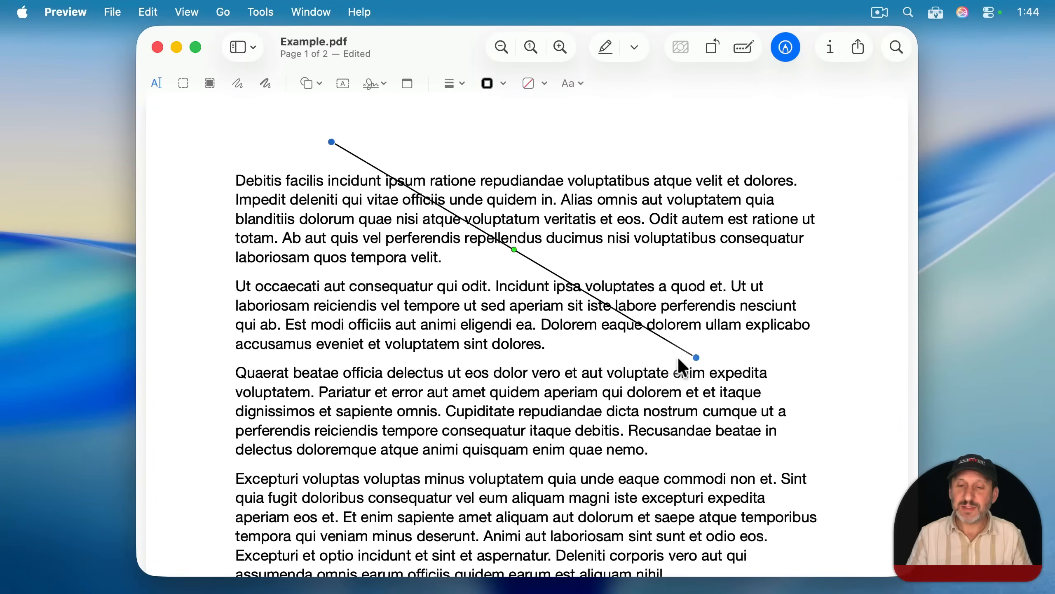
drag(696, 357, 474, 392)
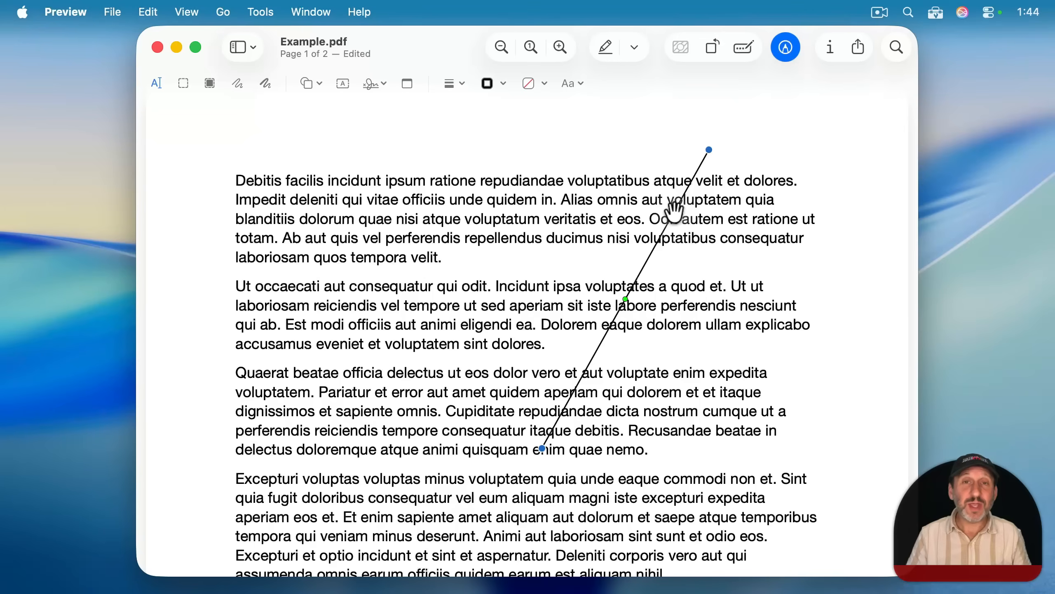
drag(675, 212, 510, 202)
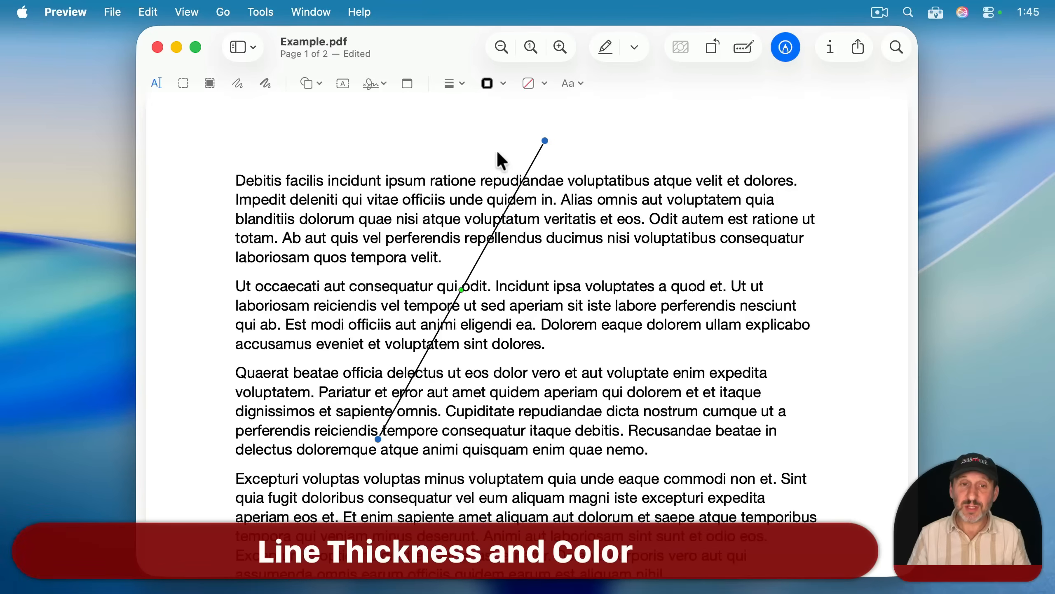
Set the diagonal line to the fifth thickness option and colour it red.
click(451, 86)
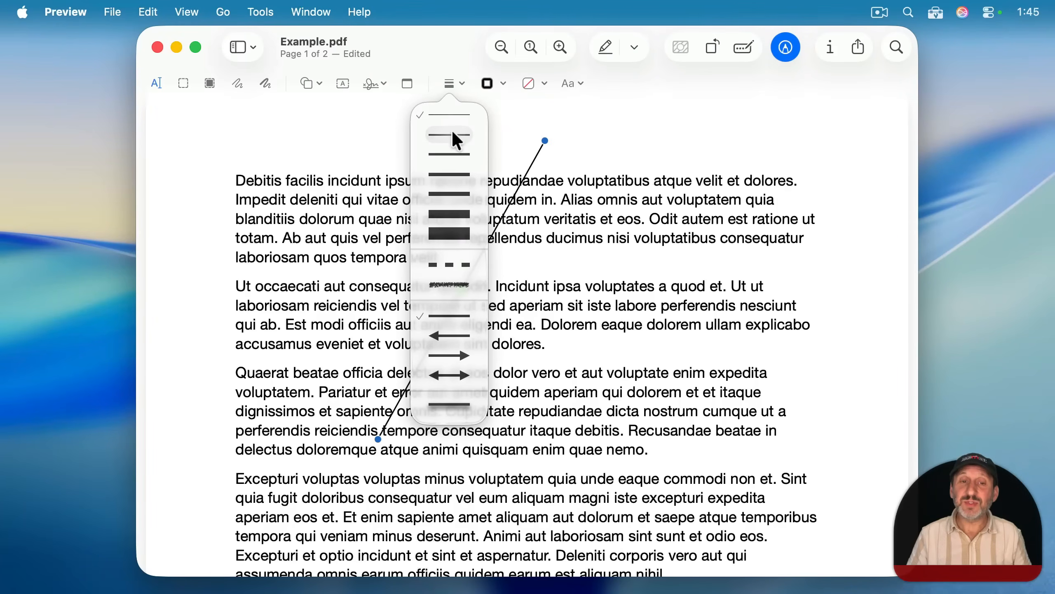
click(451, 199)
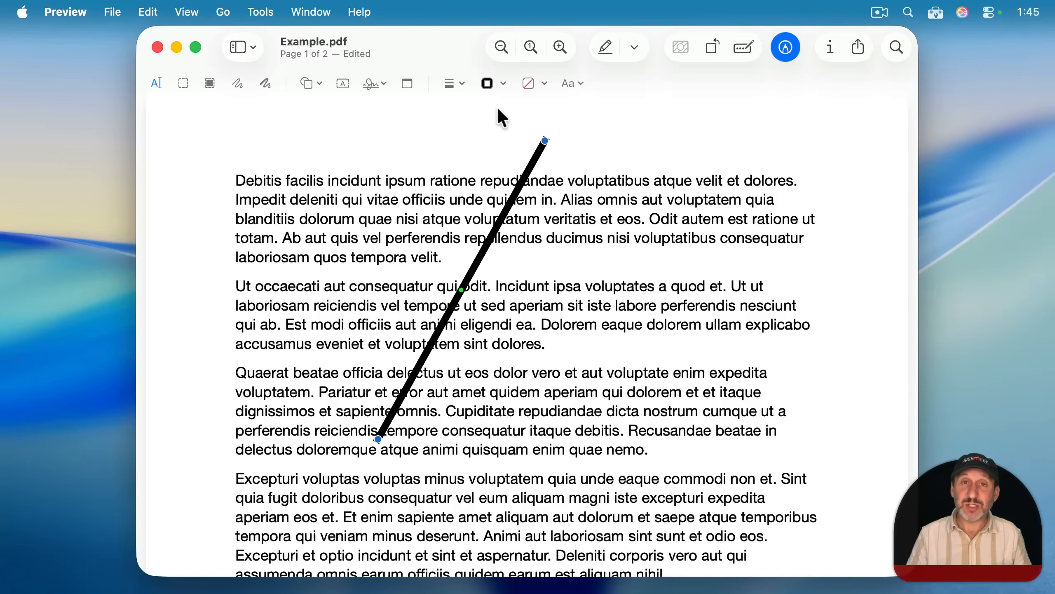
click(490, 84)
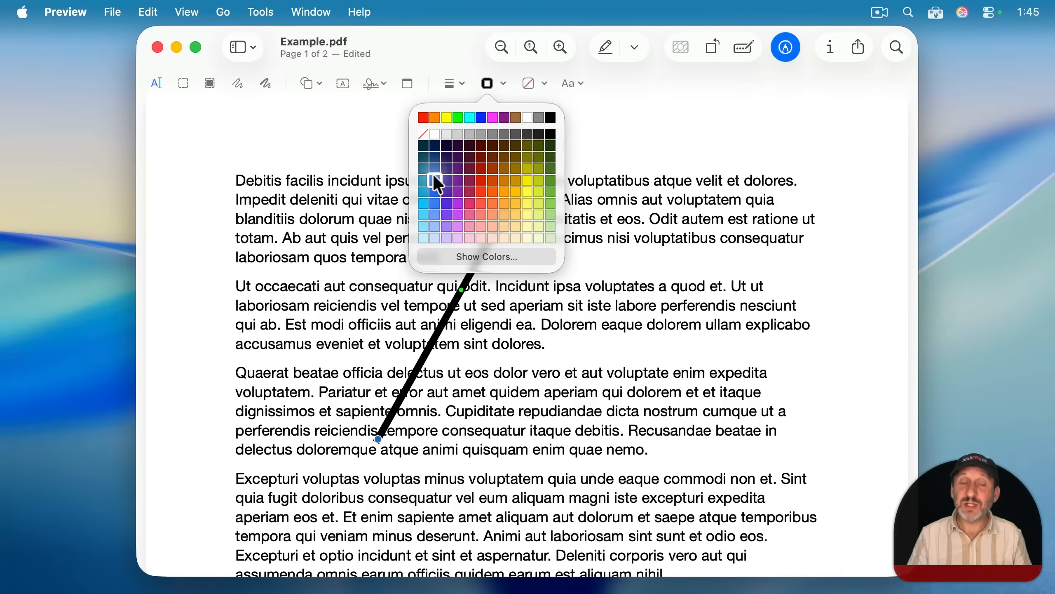
click(468, 254)
click(110, 271)
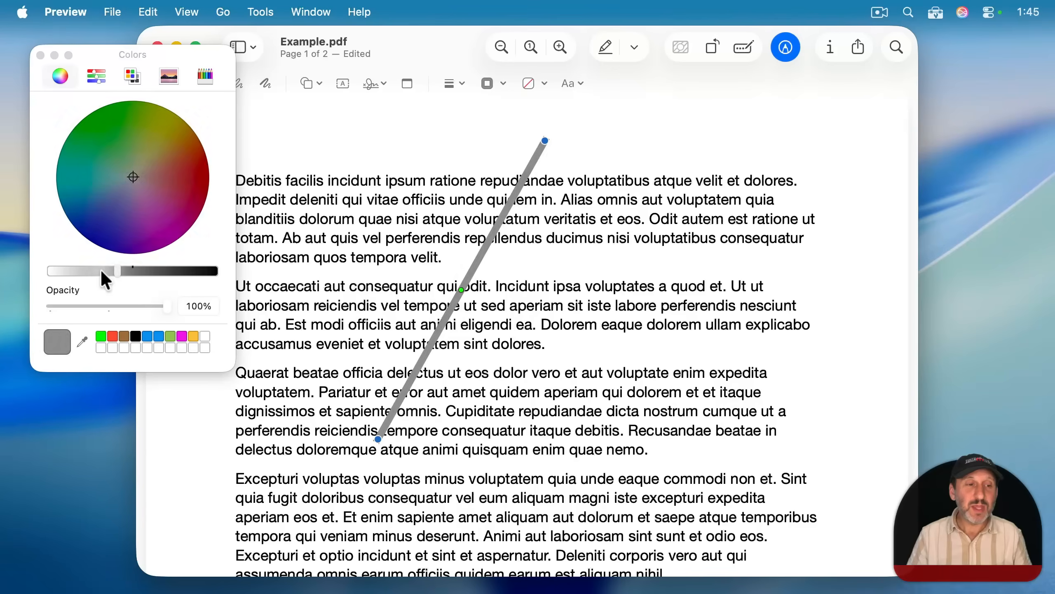
click(40, 55)
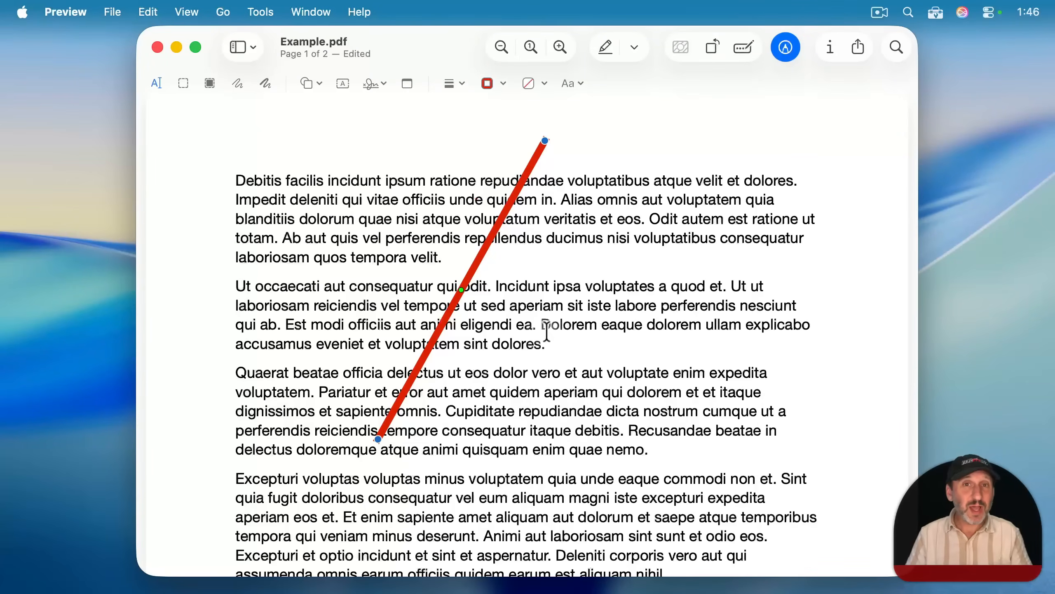
Bend the red line into a curve by pulling out its midpoint.
drag(460, 288, 320, 243)
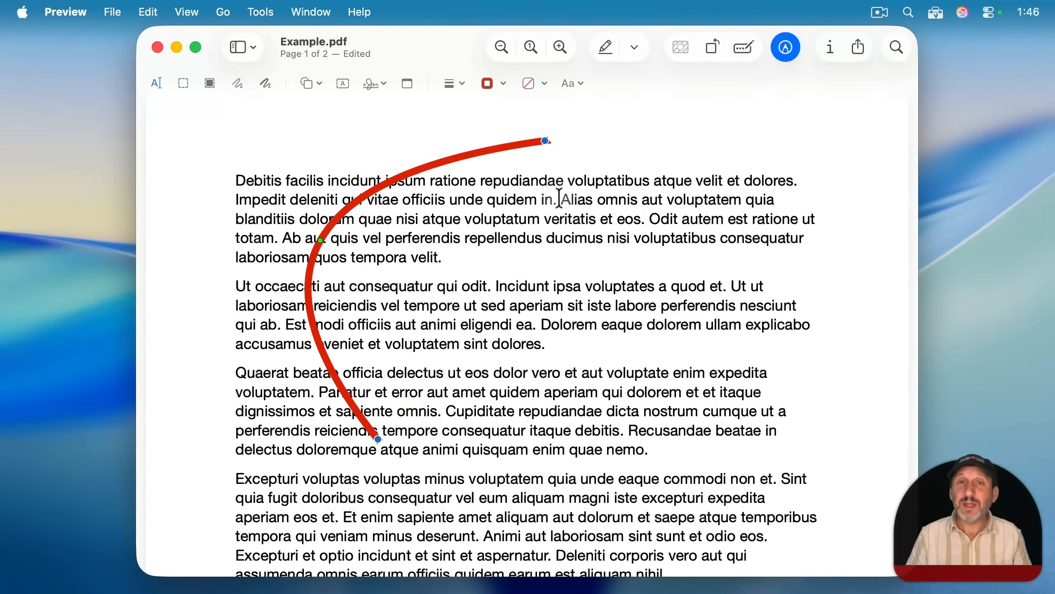
Add a separate arrow shape, move it up to the first paragraph's last line, and delete it.
click(310, 83)
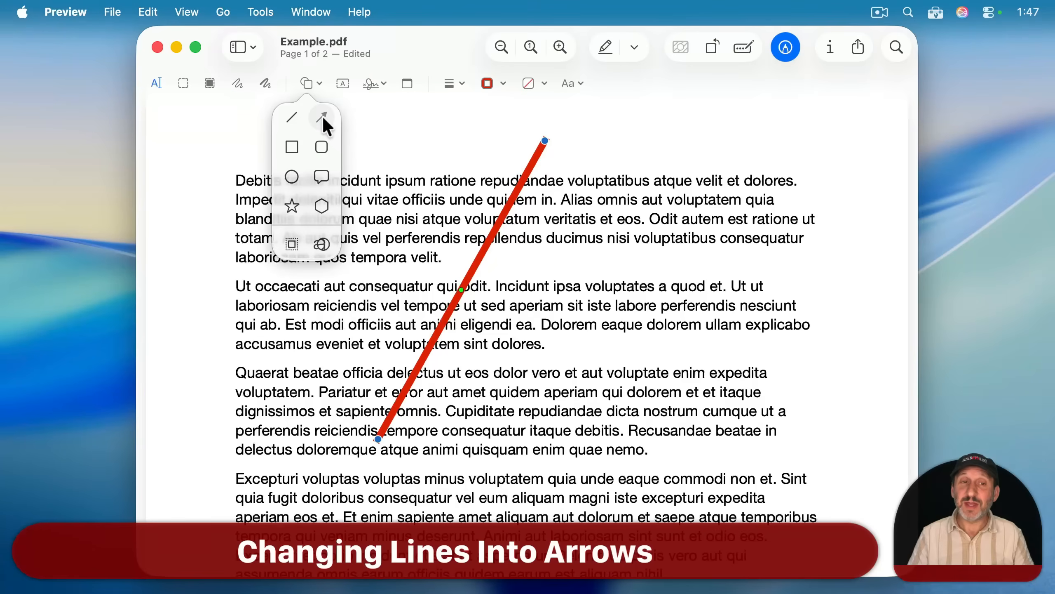
click(322, 119)
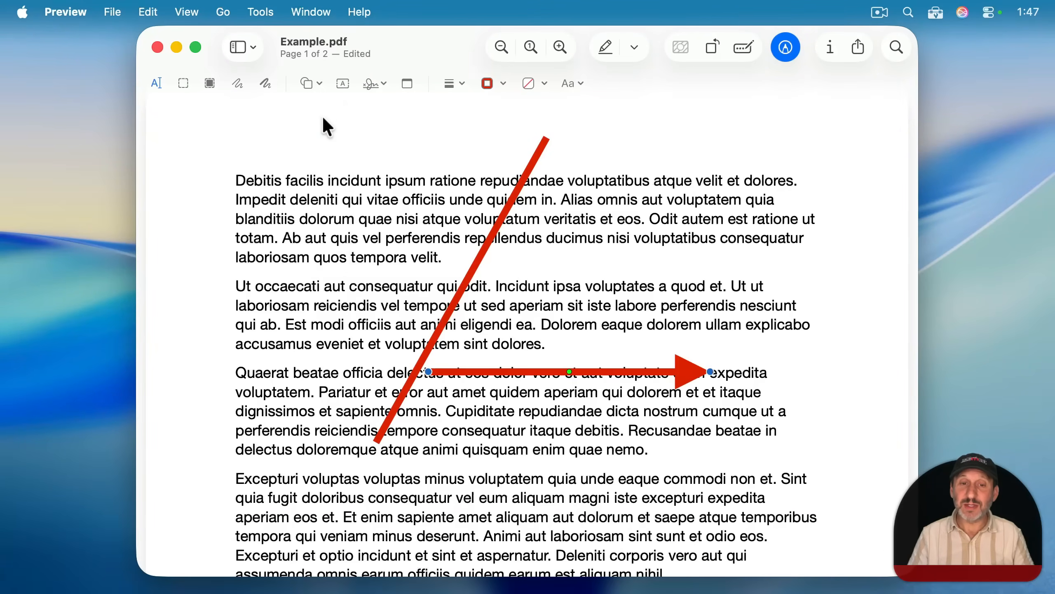
drag(682, 374, 603, 259)
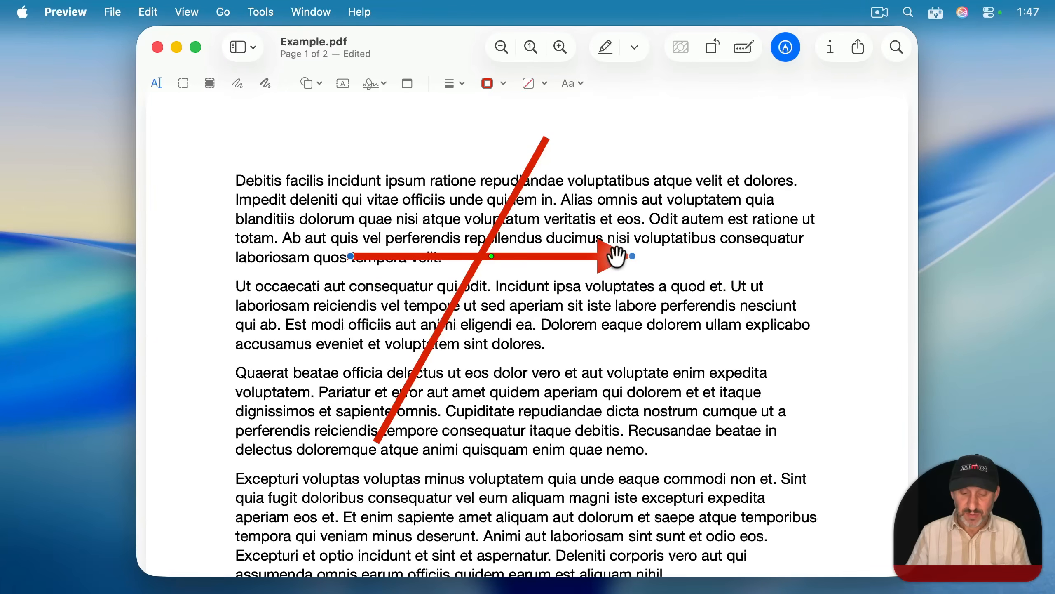
key(BackSpace)
Turn the red diagonal line into a one-way arrow with the arrowhead at its lower end.
click(510, 200)
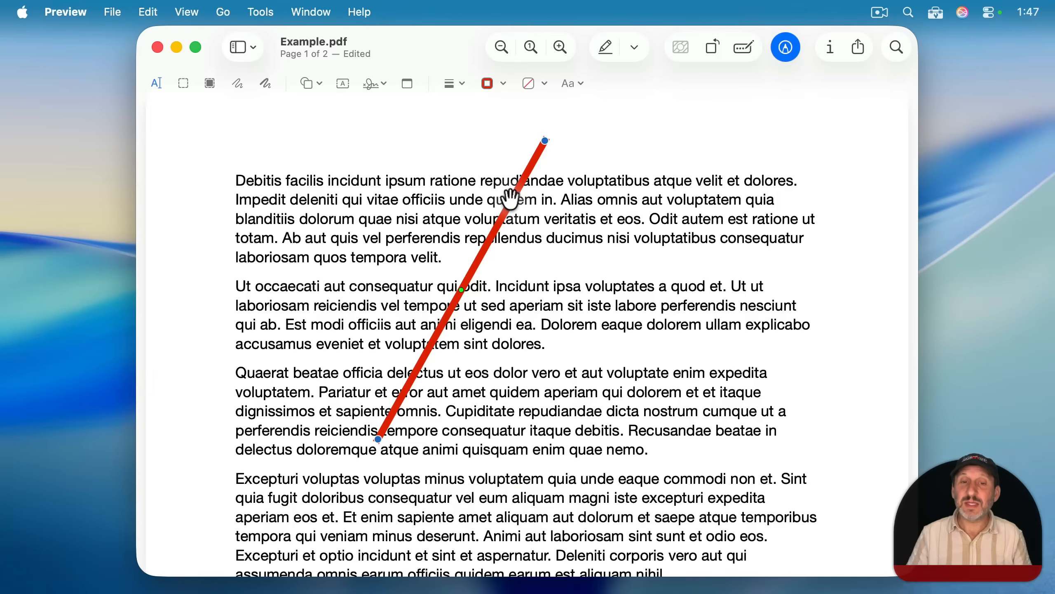
click(447, 81)
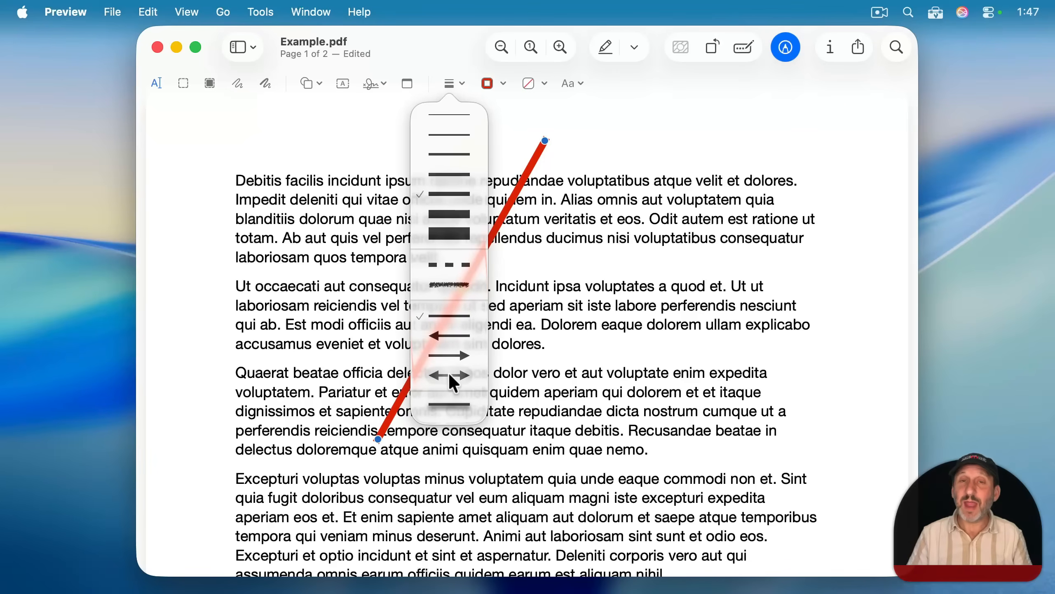
click(449, 356)
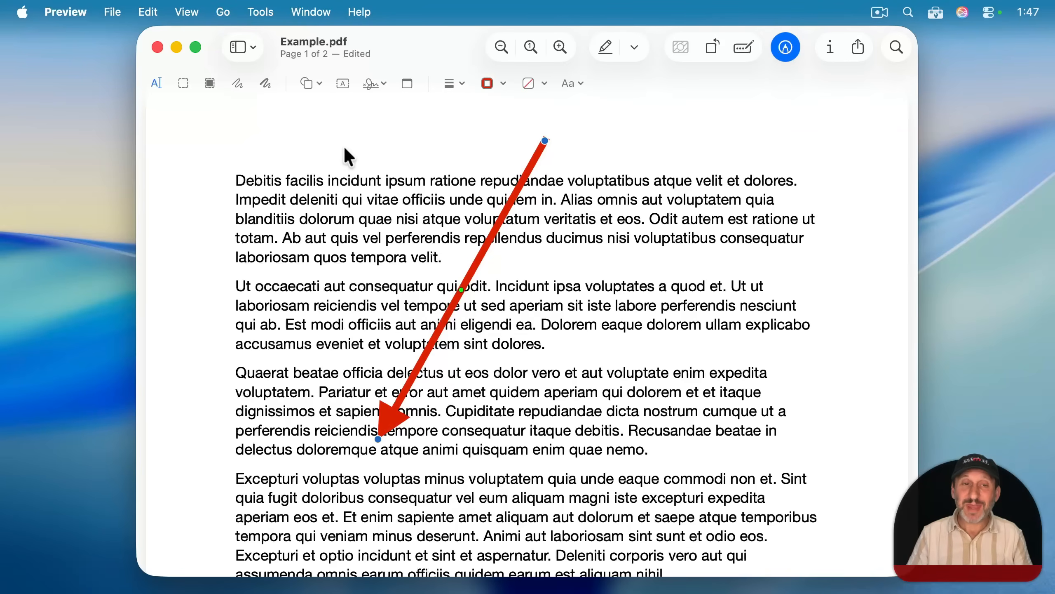
Add a second arrow shape, change it to a plain line without arrowheads, and delete it.
click(311, 85)
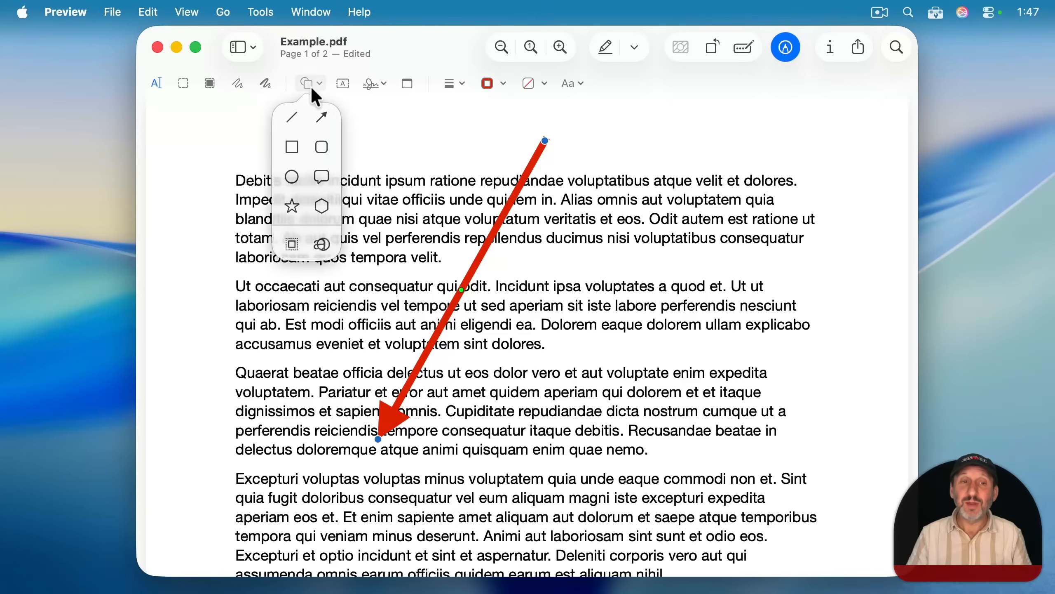
click(319, 117)
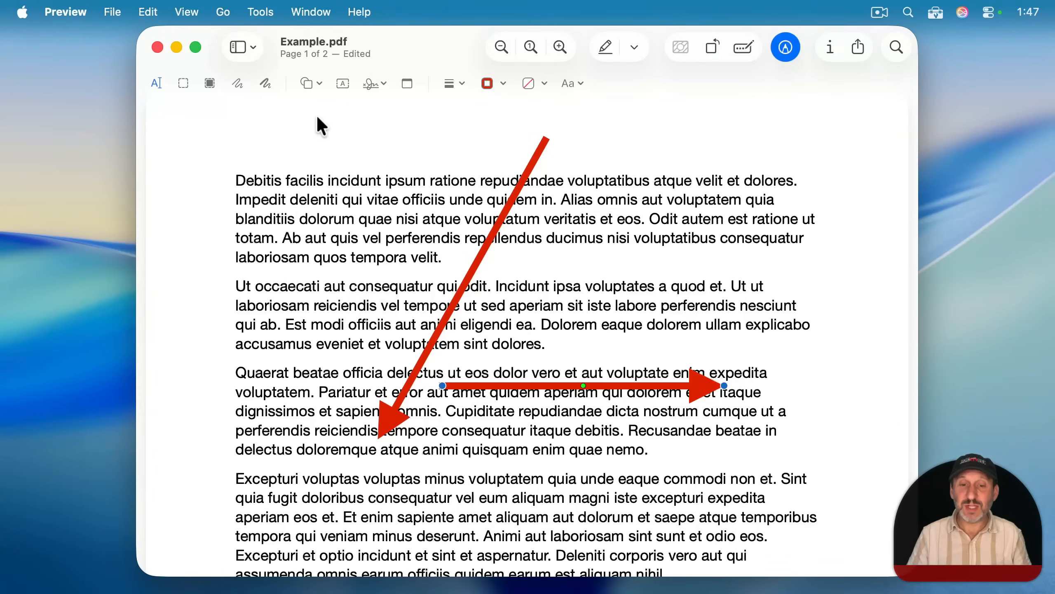
click(454, 82)
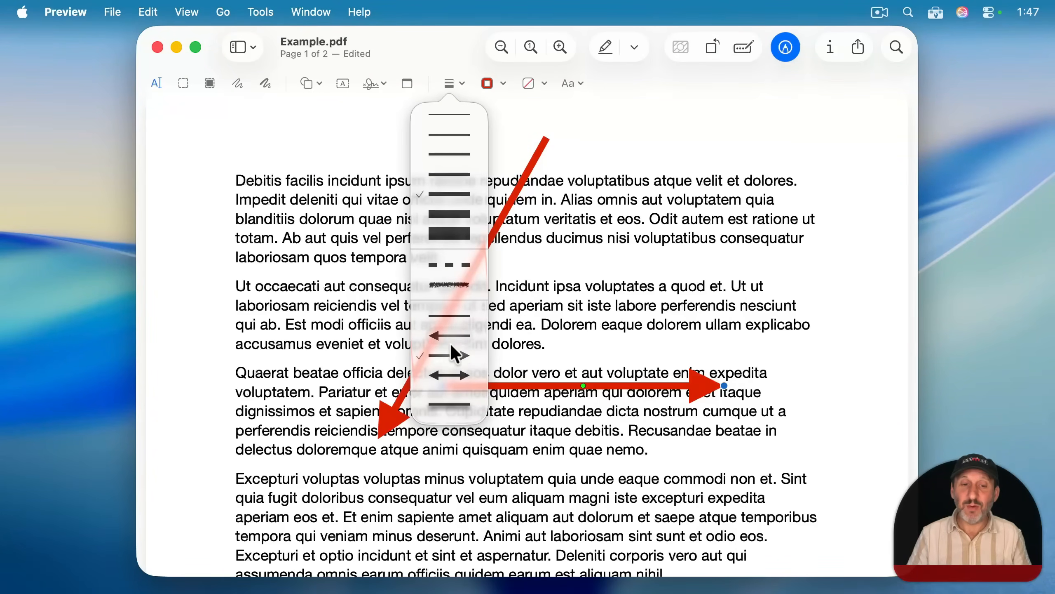
click(452, 314)
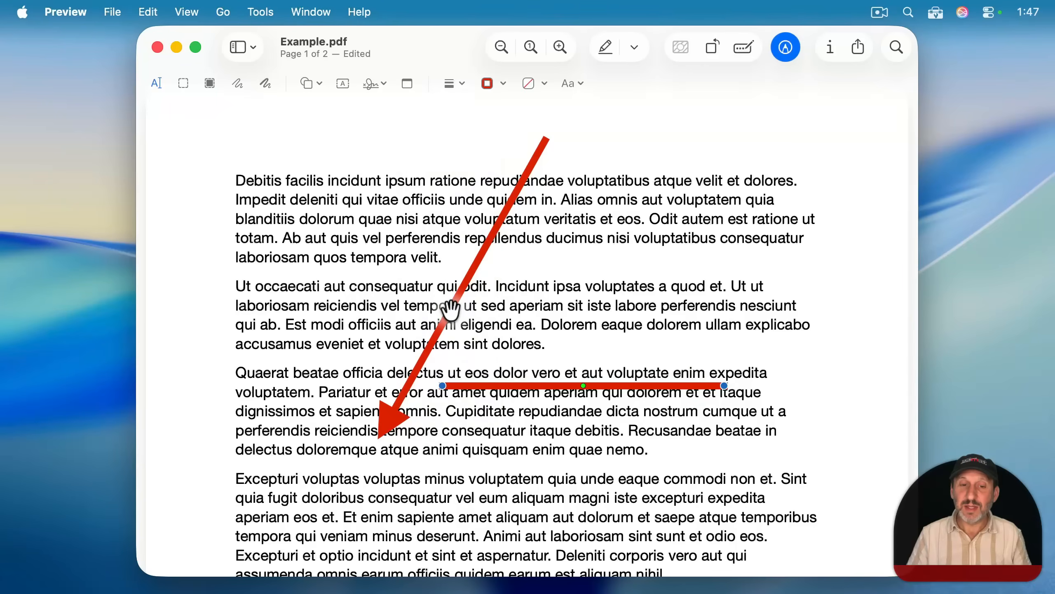
key(Delete)
Try bending the red diagonal arrow slightly at its midpoint and undo the change.
click(392, 417)
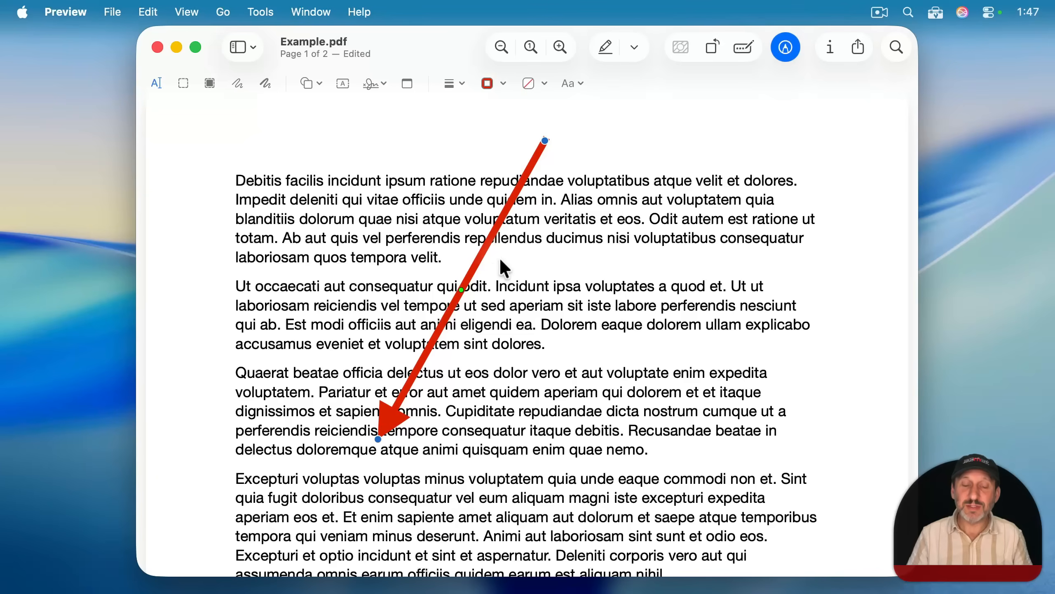
drag(460, 288, 421, 266)
key(super+z)
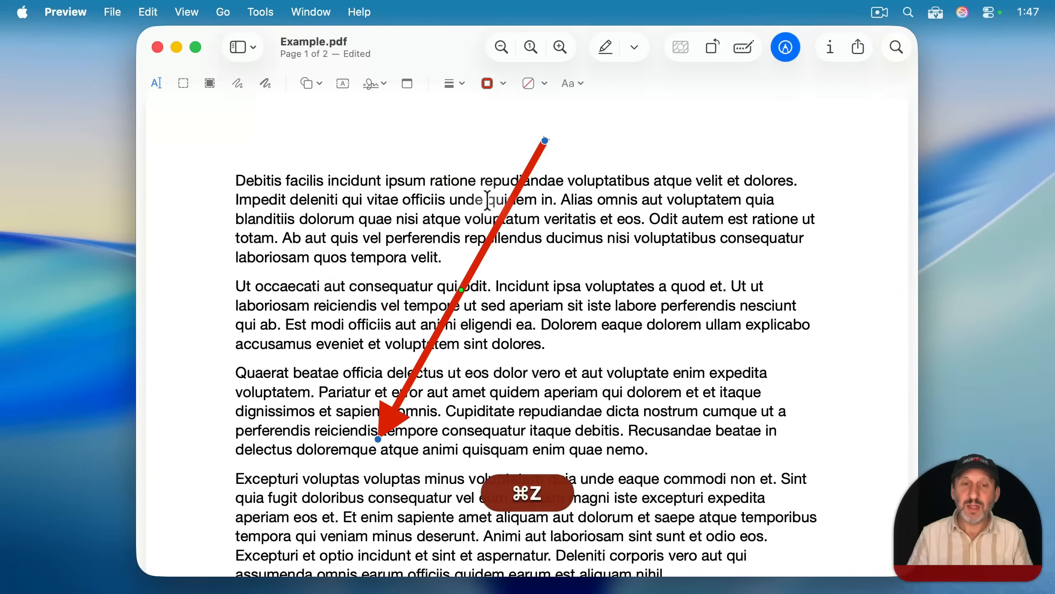
Try the second-thinnest stroke on the red arrow and return it to the fifth thickness option.
click(453, 82)
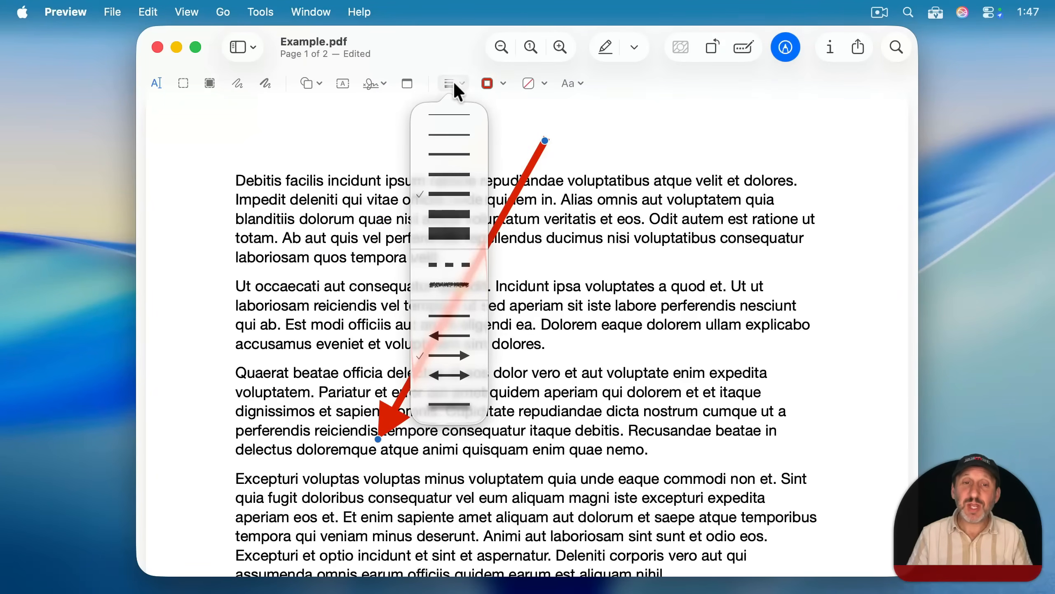
click(450, 134)
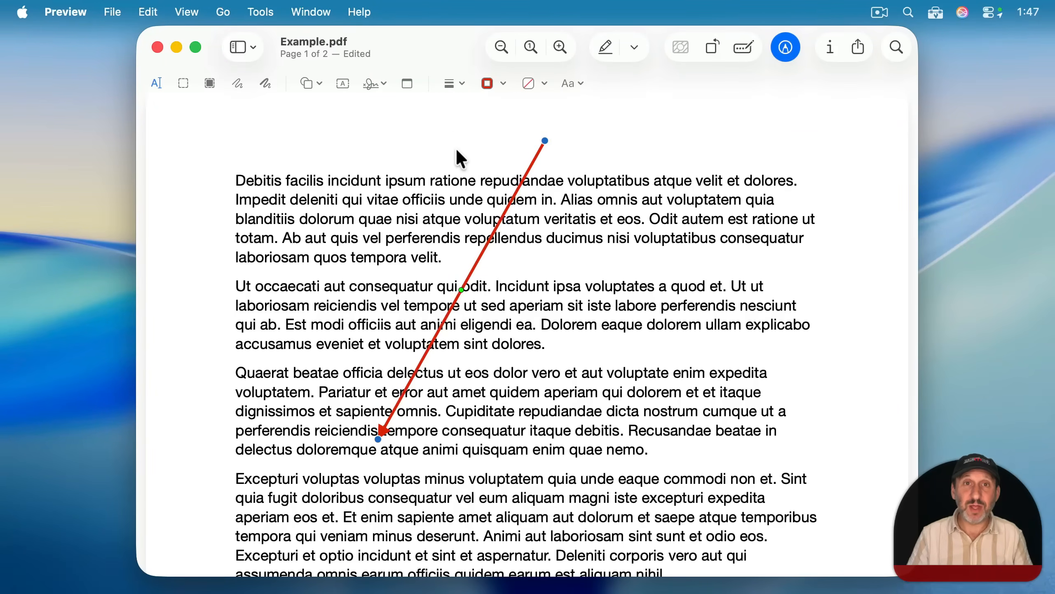
click(453, 85)
click(451, 194)
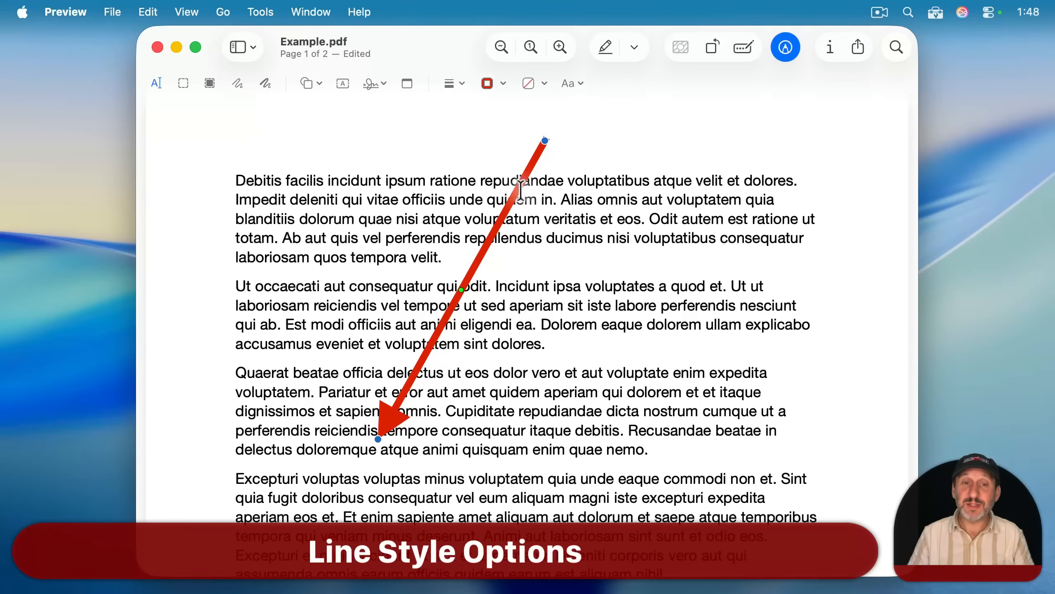
Apply the dashed line style to the red arrow.
click(453, 84)
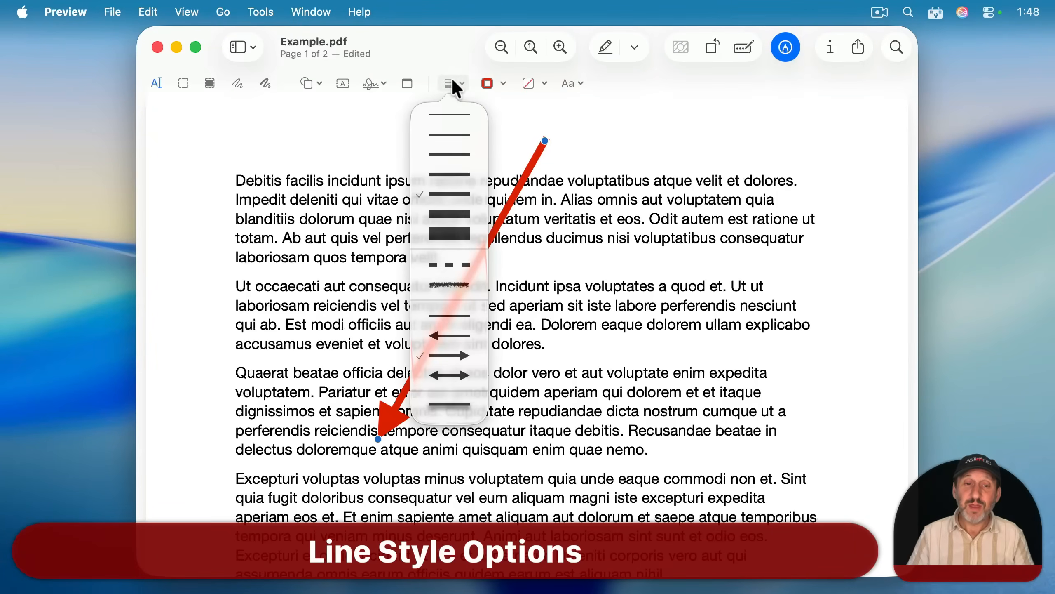
click(442, 264)
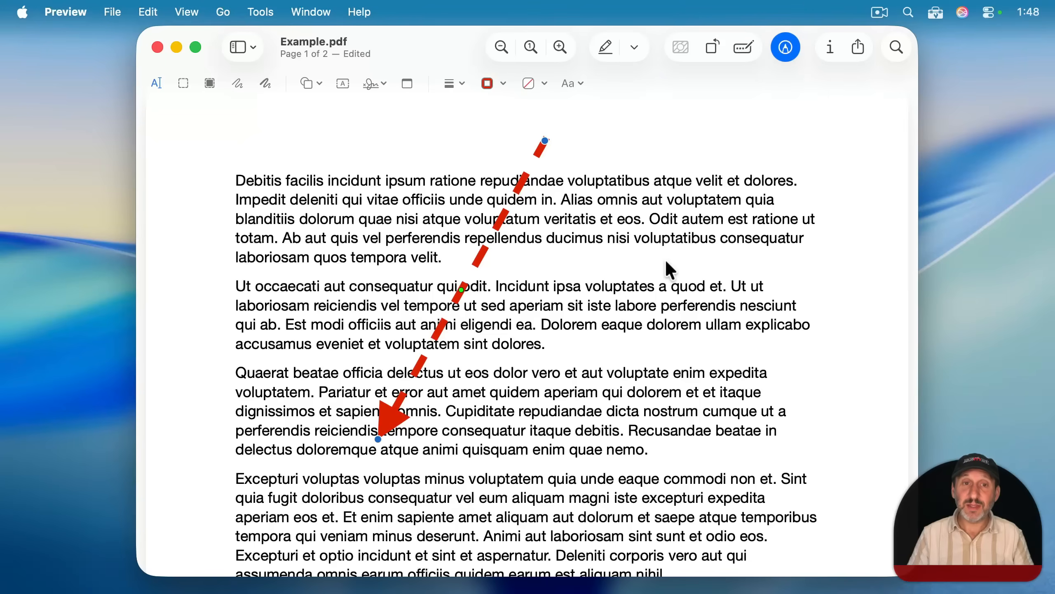
Give the red arrow the rough, hand-drawn line style and apply the shadow option.
click(452, 84)
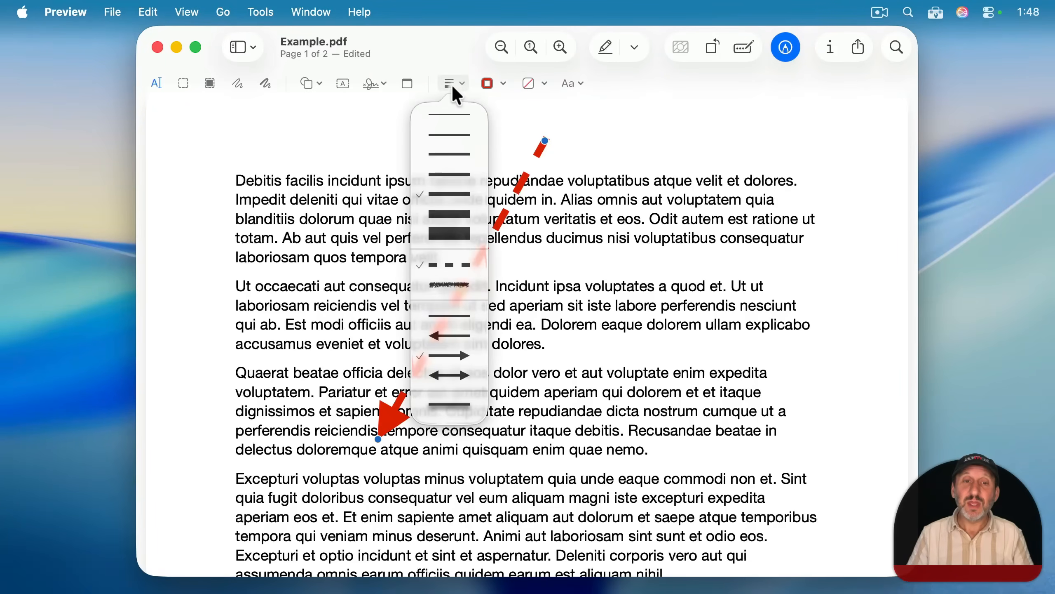
click(443, 283)
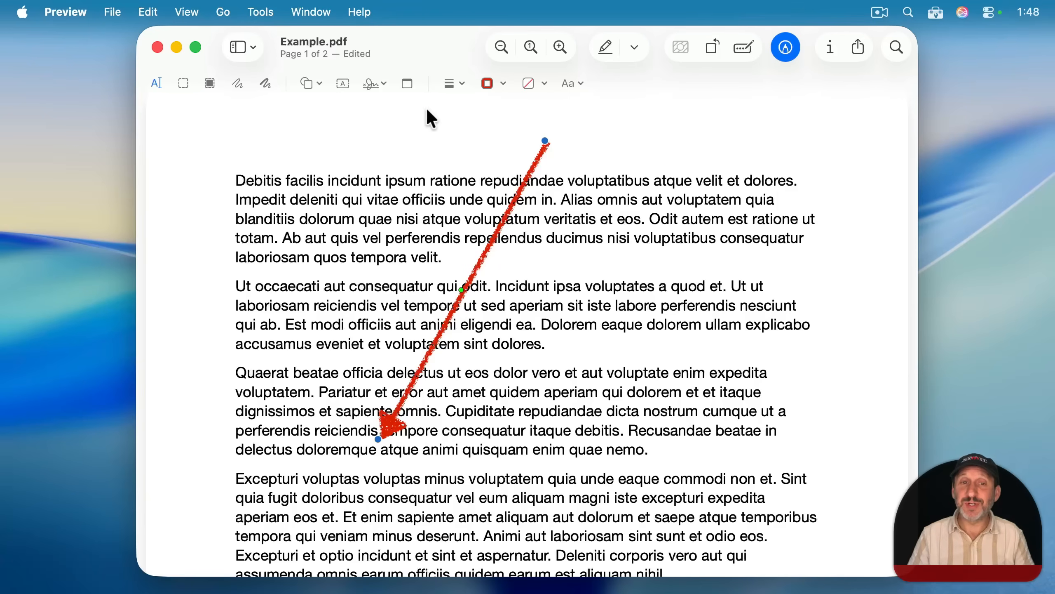
click(447, 82)
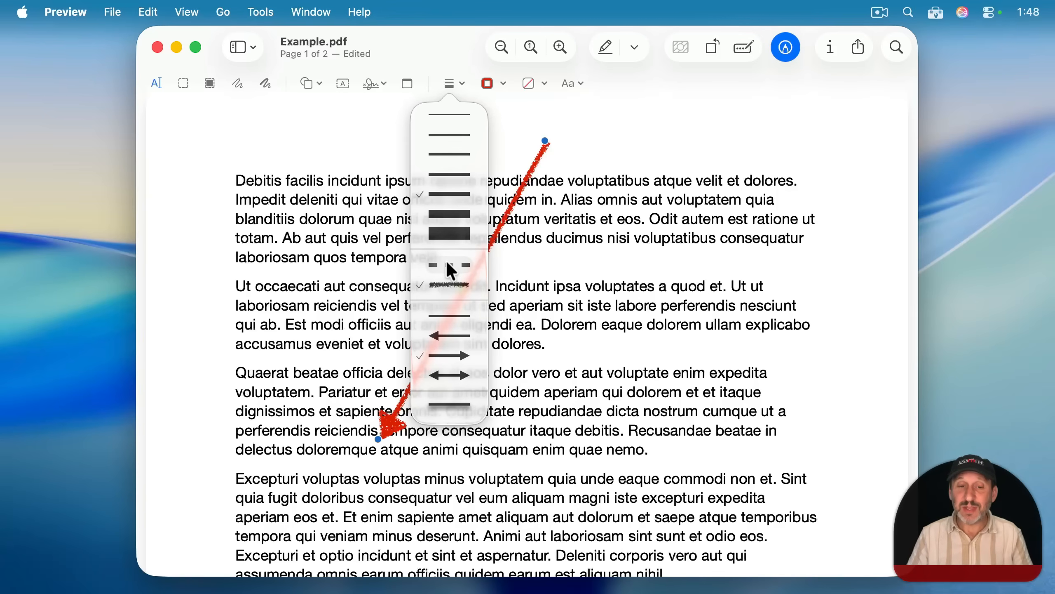
click(451, 407)
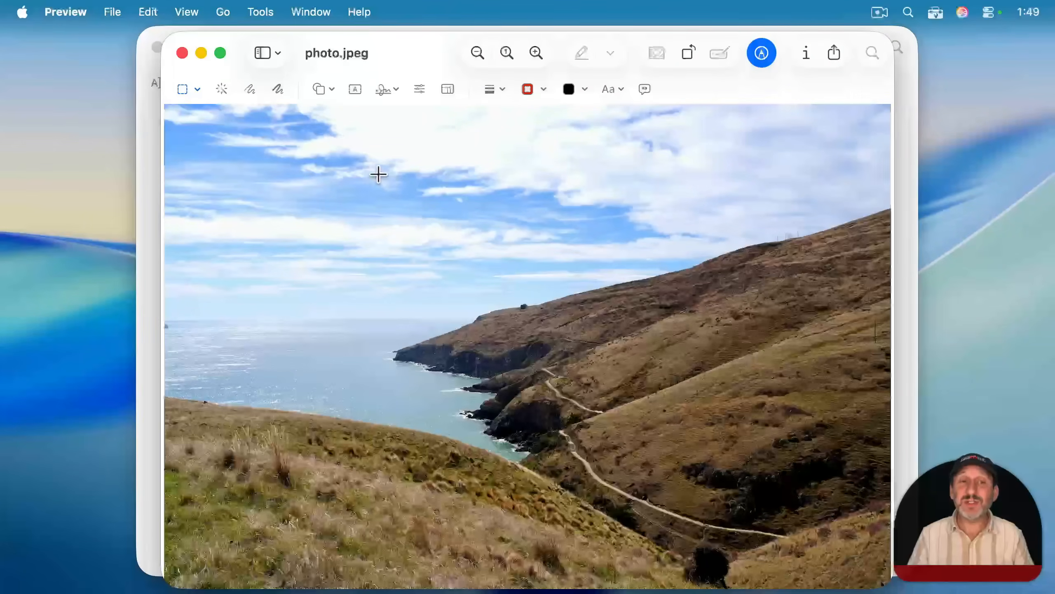
Add an arrow to photo.jpeg, running from the sky down to the hillside just above the path.
click(323, 90)
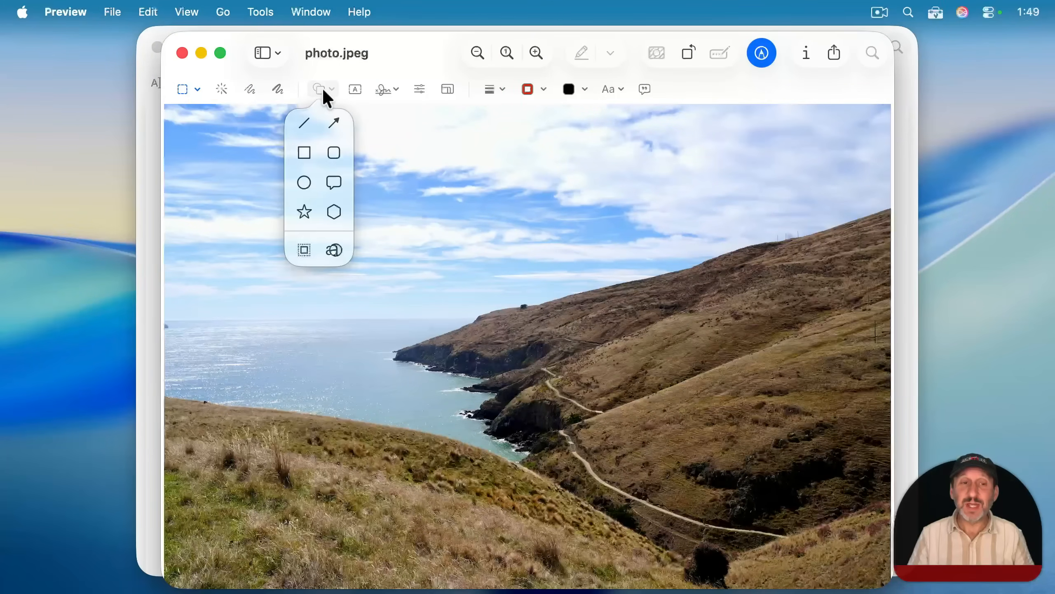
click(330, 123)
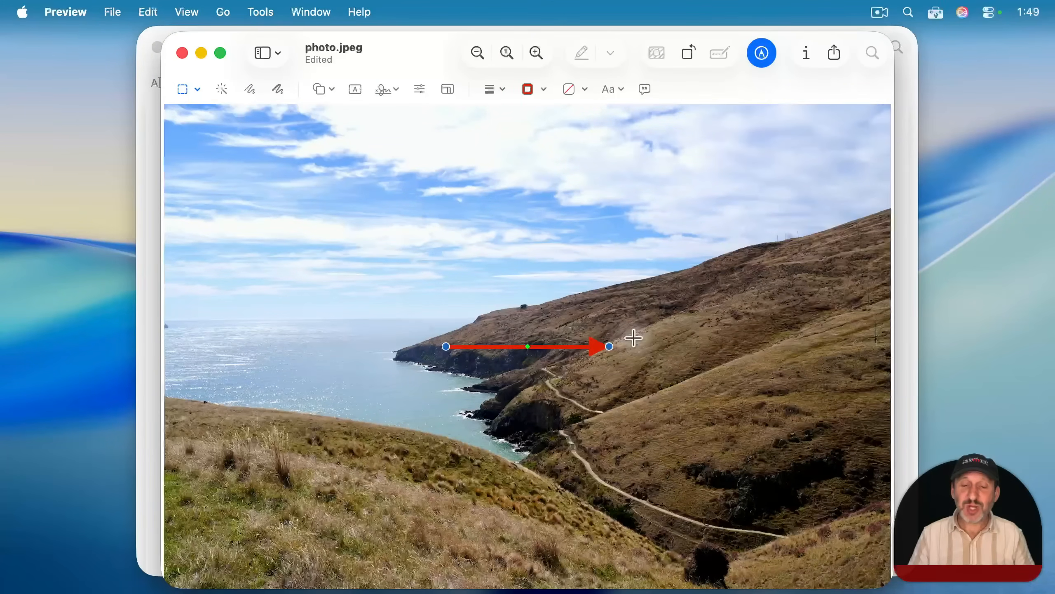
drag(607, 345, 619, 378)
drag(444, 344, 418, 204)
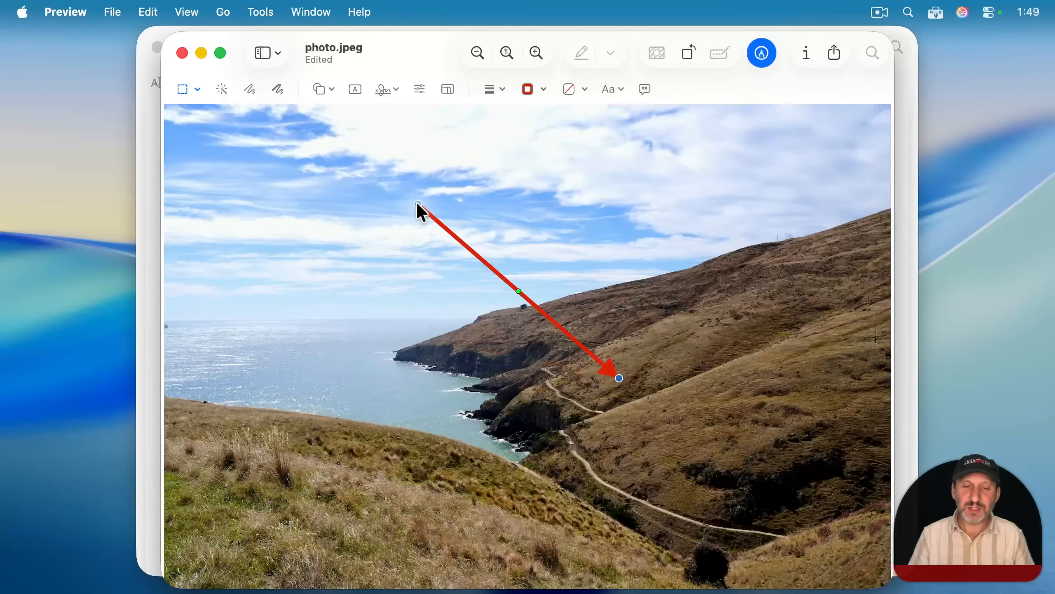
Try the shadow option on the red arrow in photo.jpeg, deselect the arrow, and undo the change.
click(486, 89)
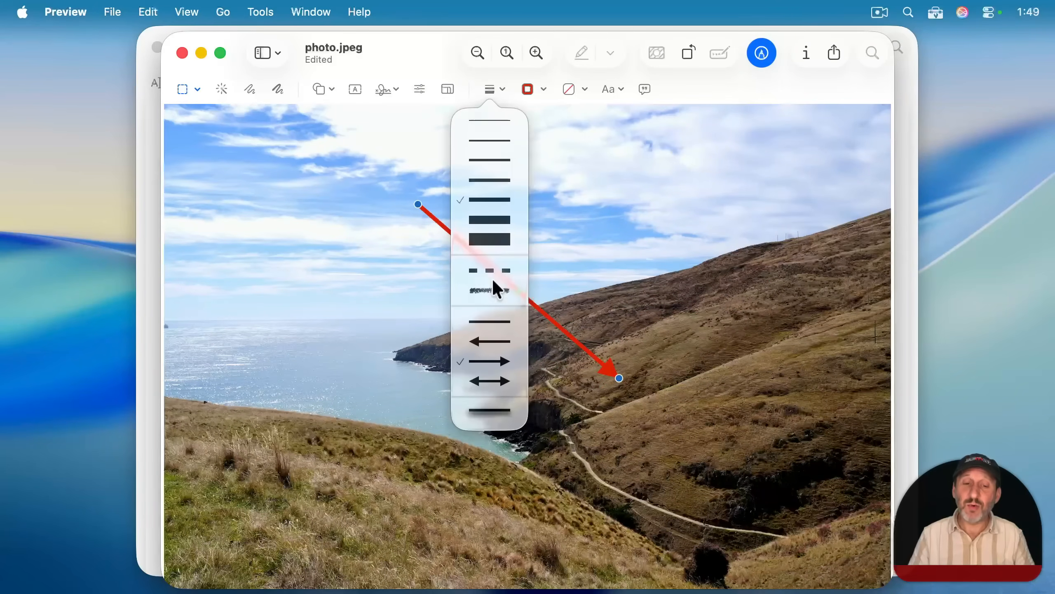
click(490, 412)
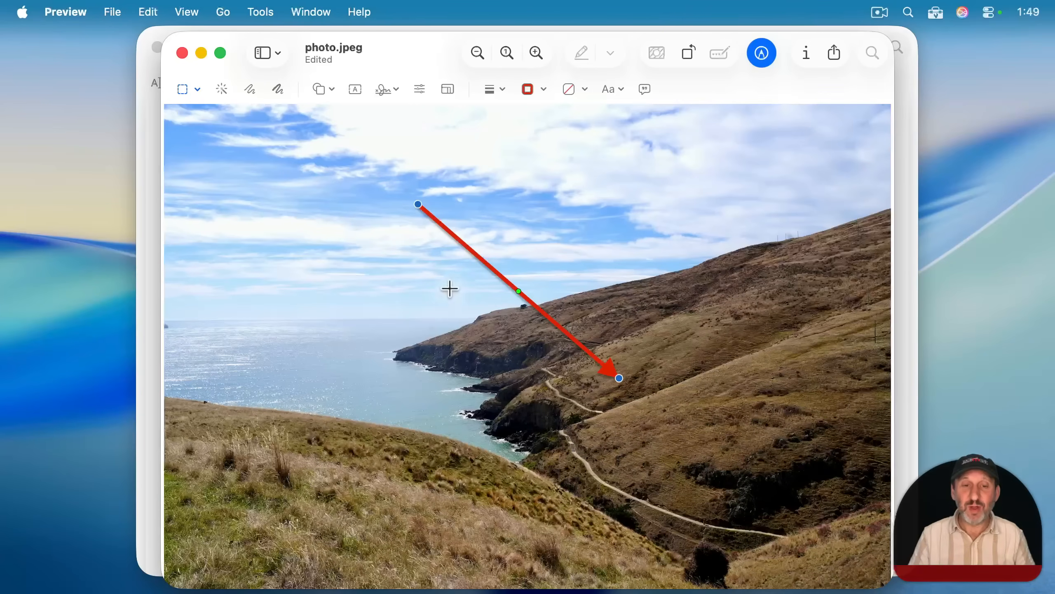
click(439, 300)
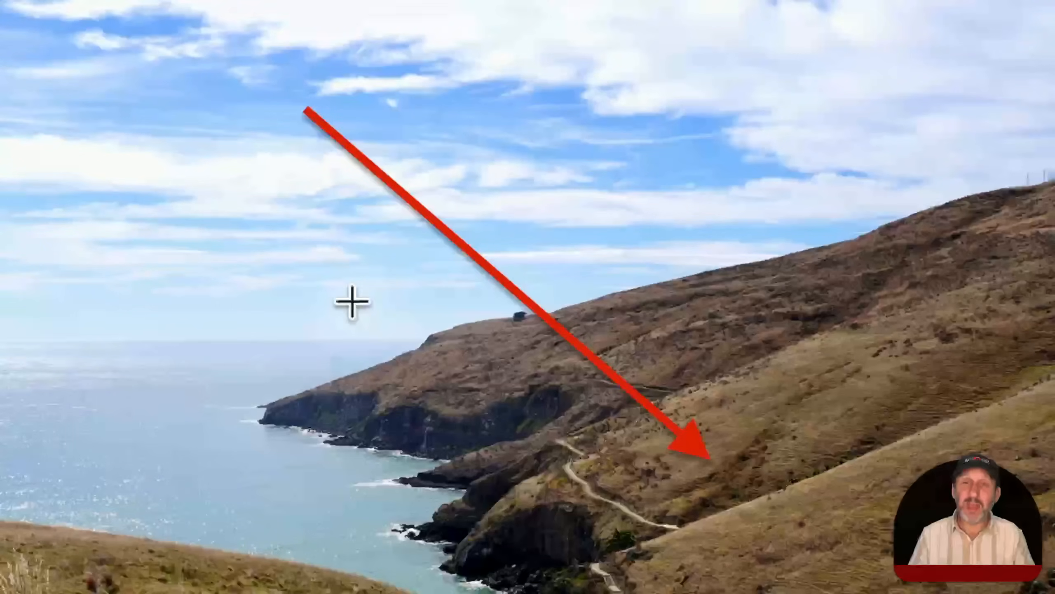
key(super+z)
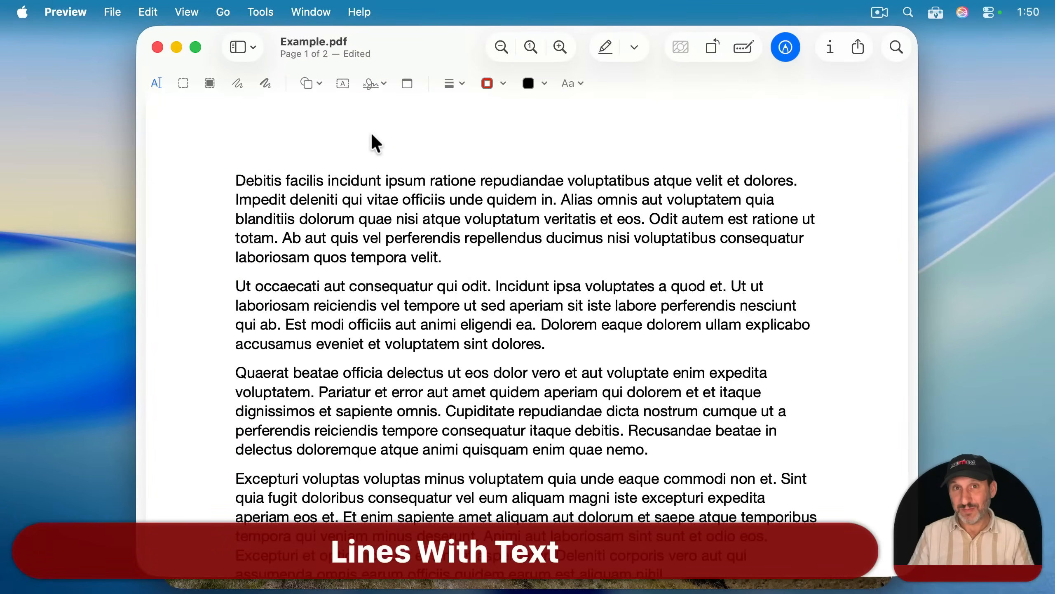
In Example.pdf, add a red arrow pointing from the third paragraph up to the first line and label it "Something".
click(304, 84)
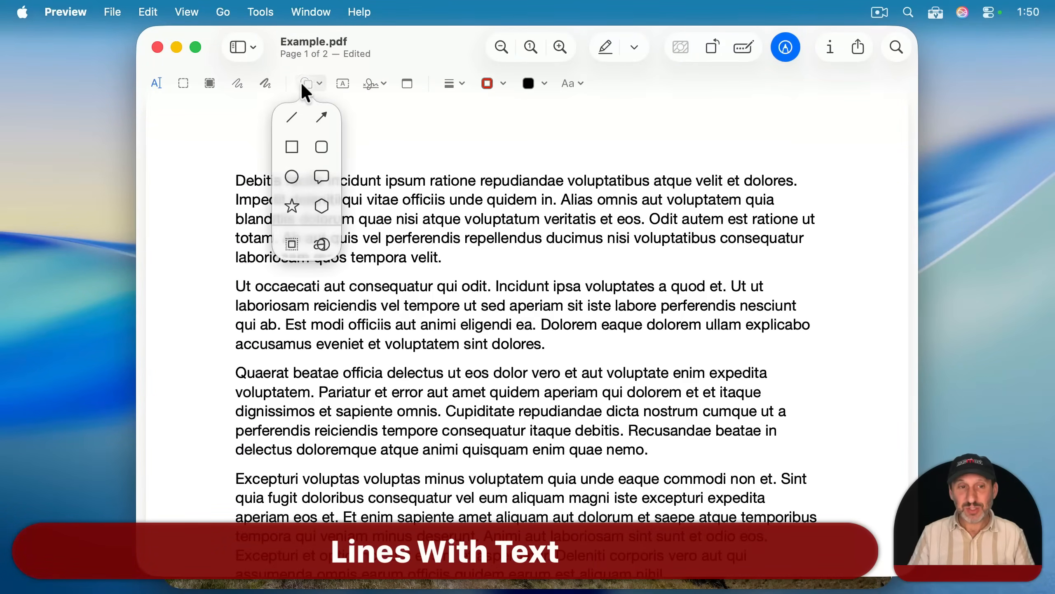
click(322, 118)
drag(739, 400, 631, 178)
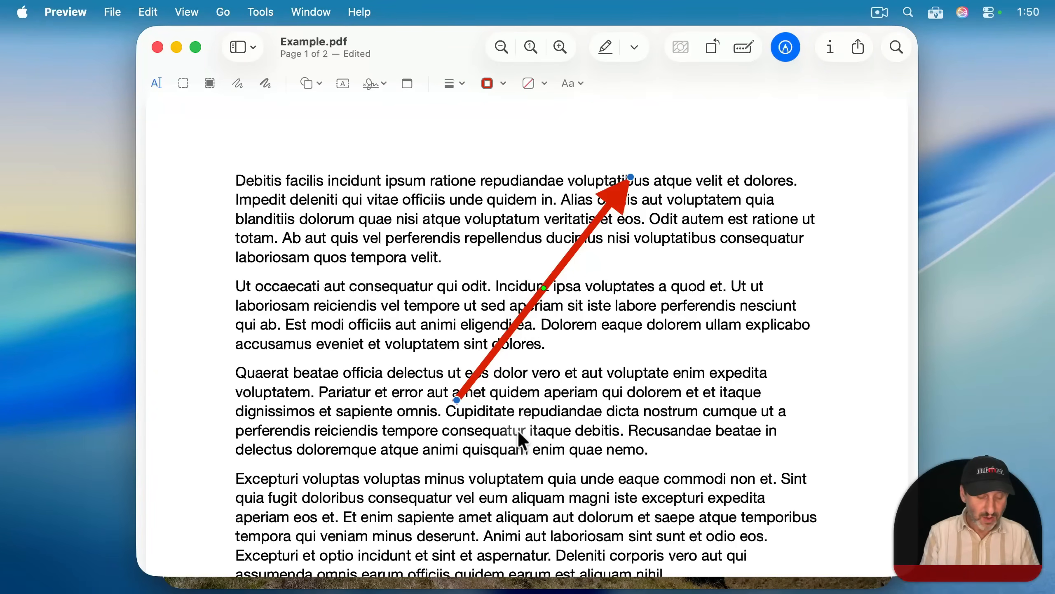
text(Something)
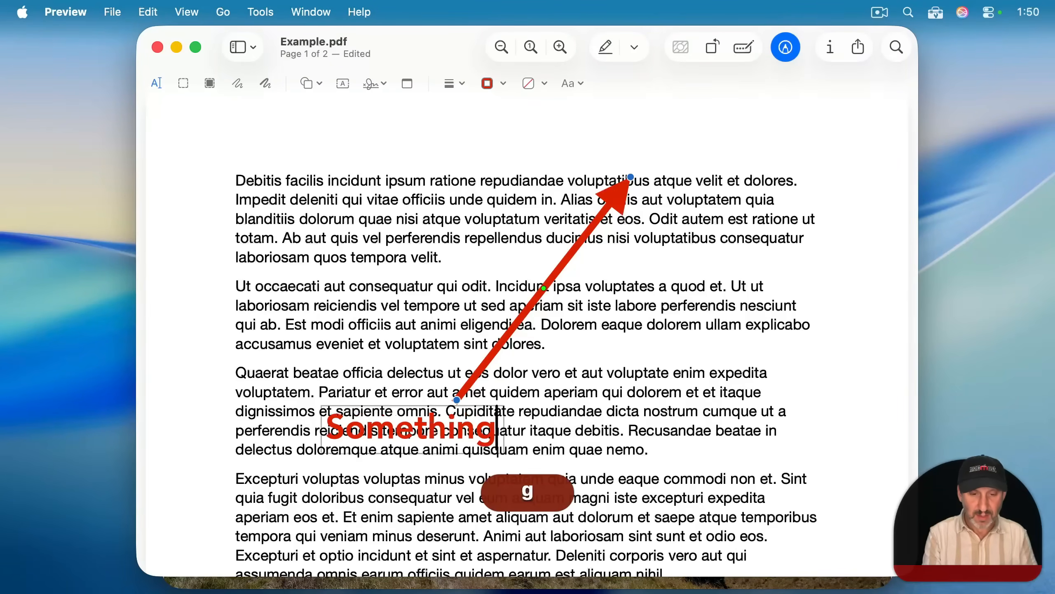
click(606, 348)
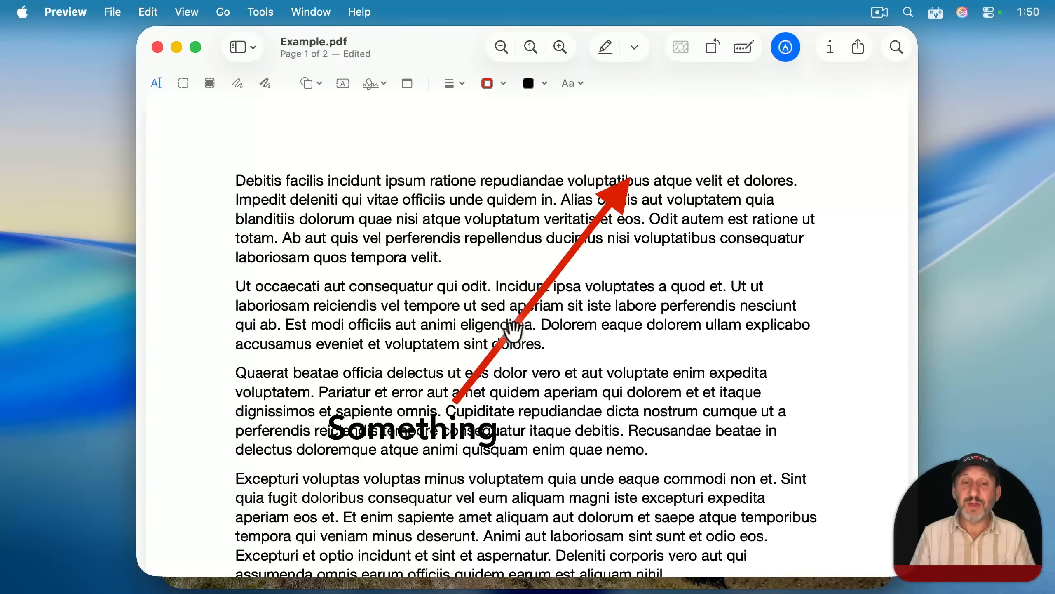
Shift the labelled arrow up and left, and shorten it by moving its tail into the first paragraph.
drag(531, 295, 508, 276)
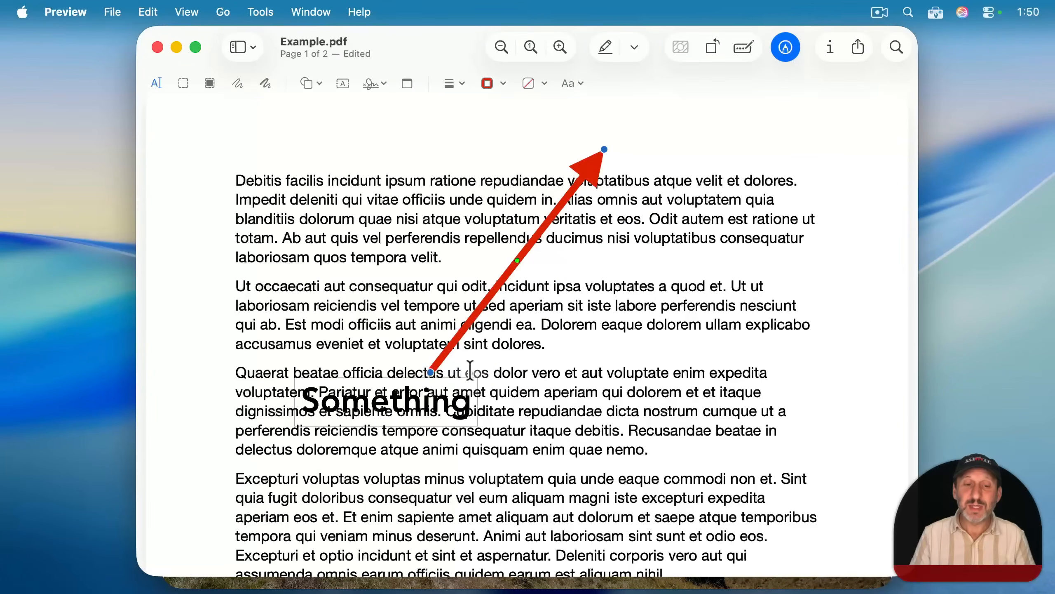
drag(429, 370, 505, 239)
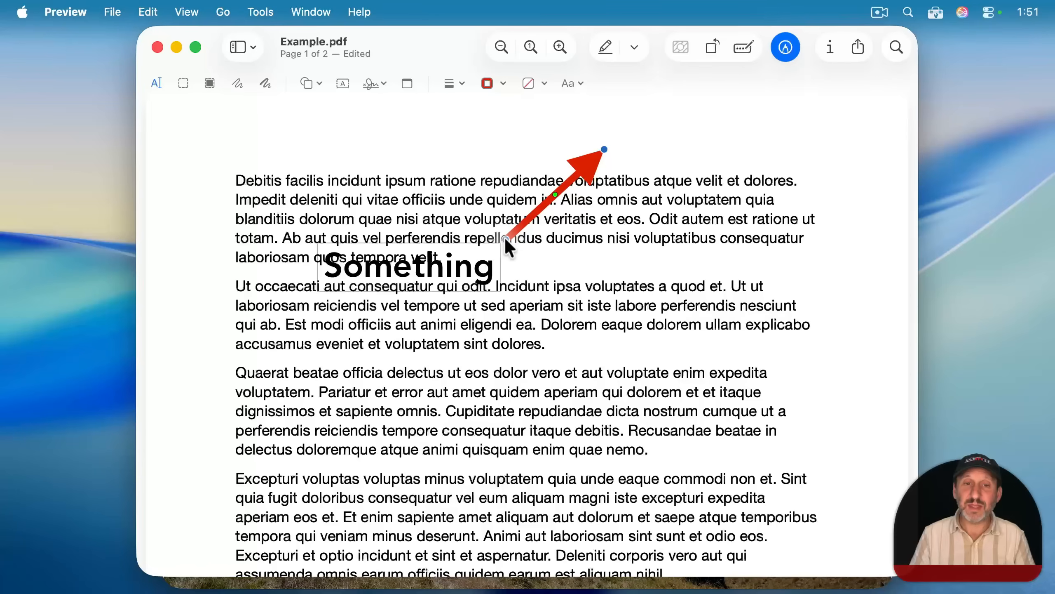
Set the arrow label's font size to 20 pt and its text colour to orange.
click(566, 85)
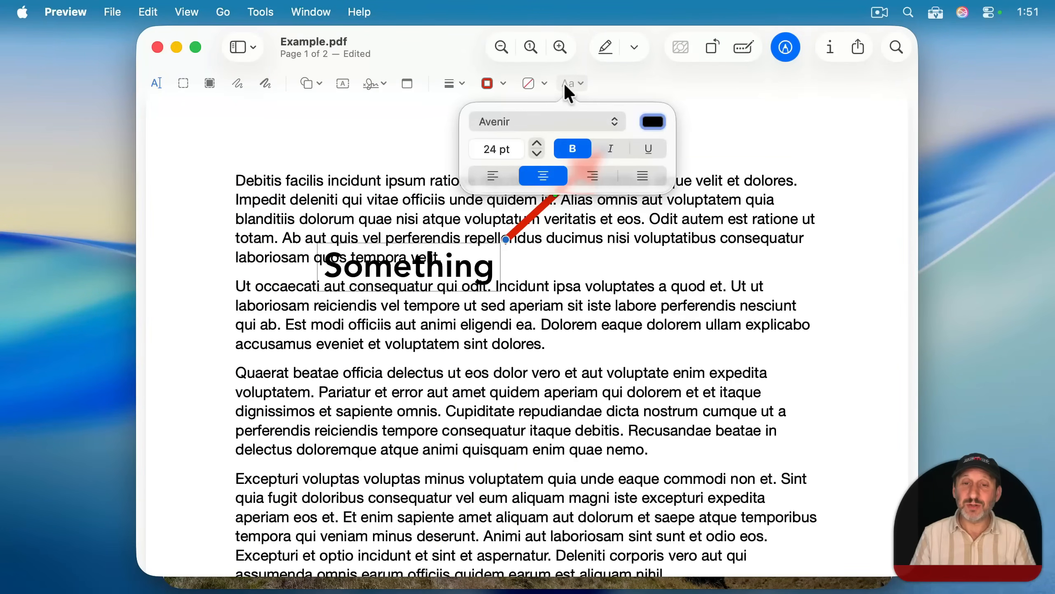
click(537, 153)
click(537, 154)
click(537, 154)
click(537, 154)
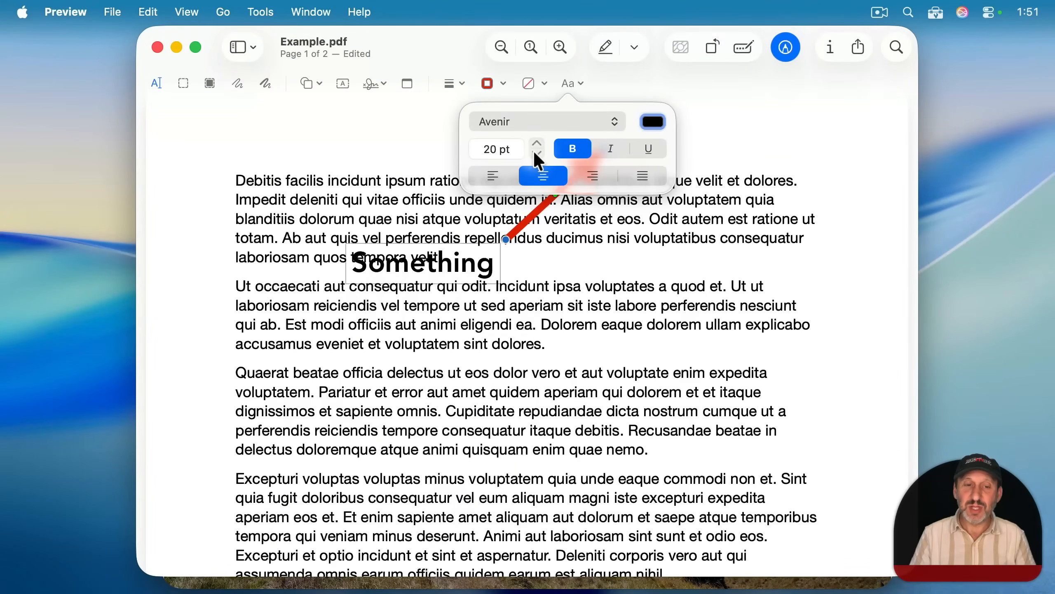
click(644, 122)
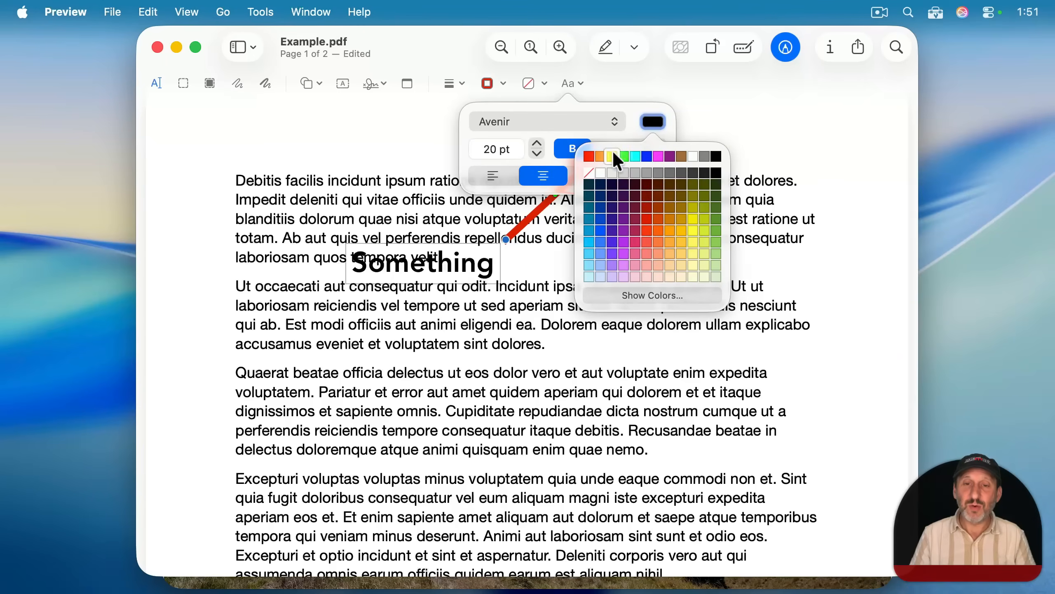
click(600, 156)
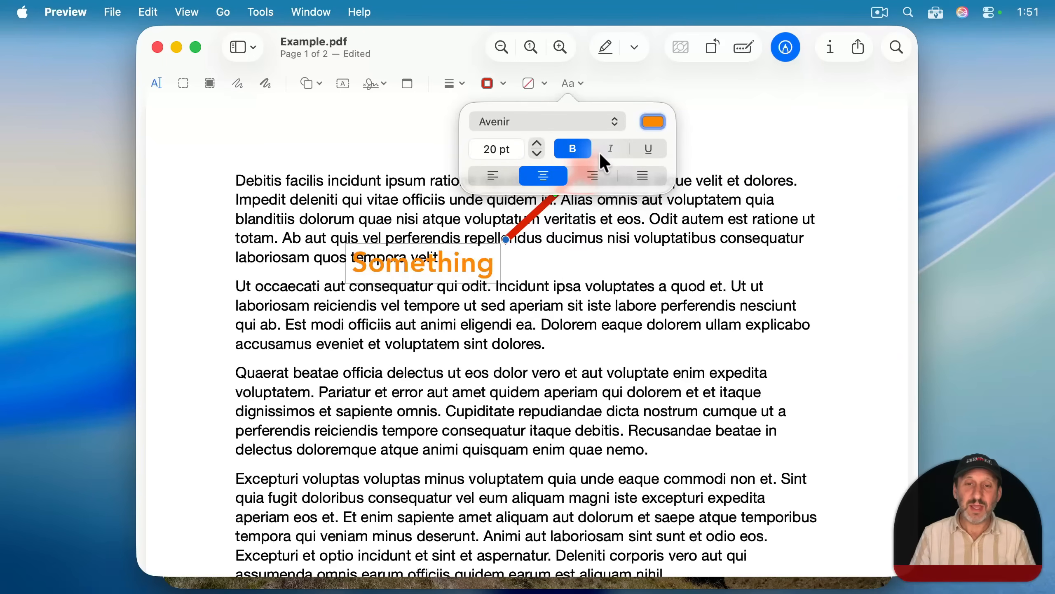
Apply the shadow option to the labelled arrow and move its tail to the end of the first paragraph.
click(451, 83)
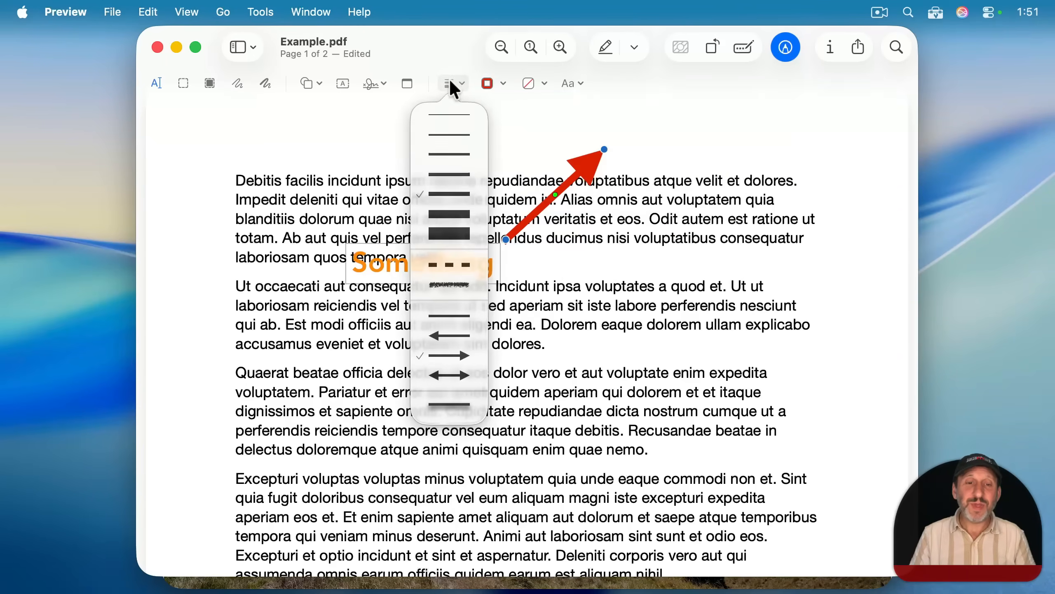
click(439, 403)
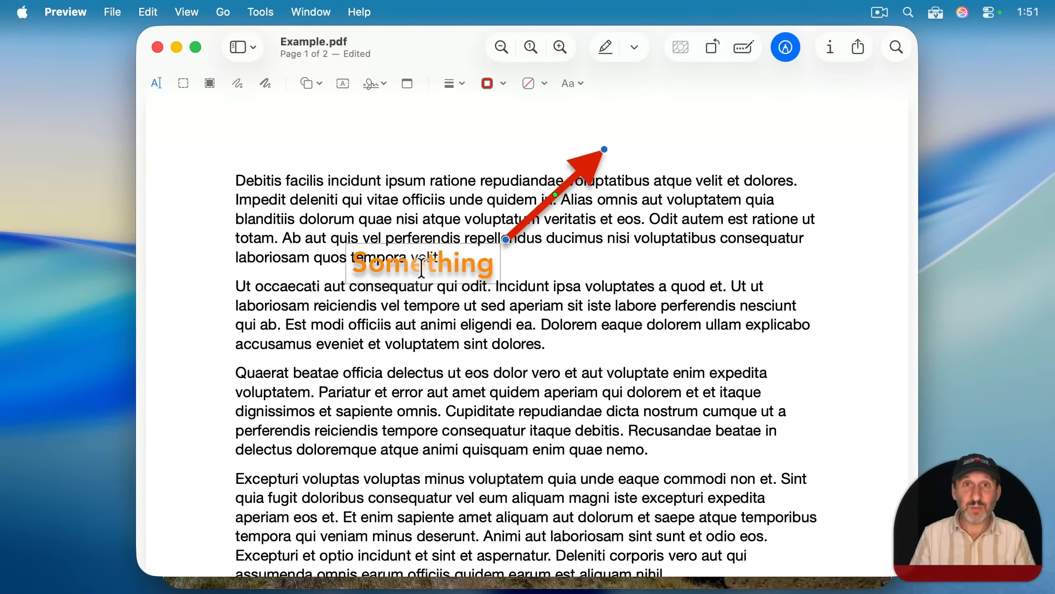
drag(505, 237, 450, 255)
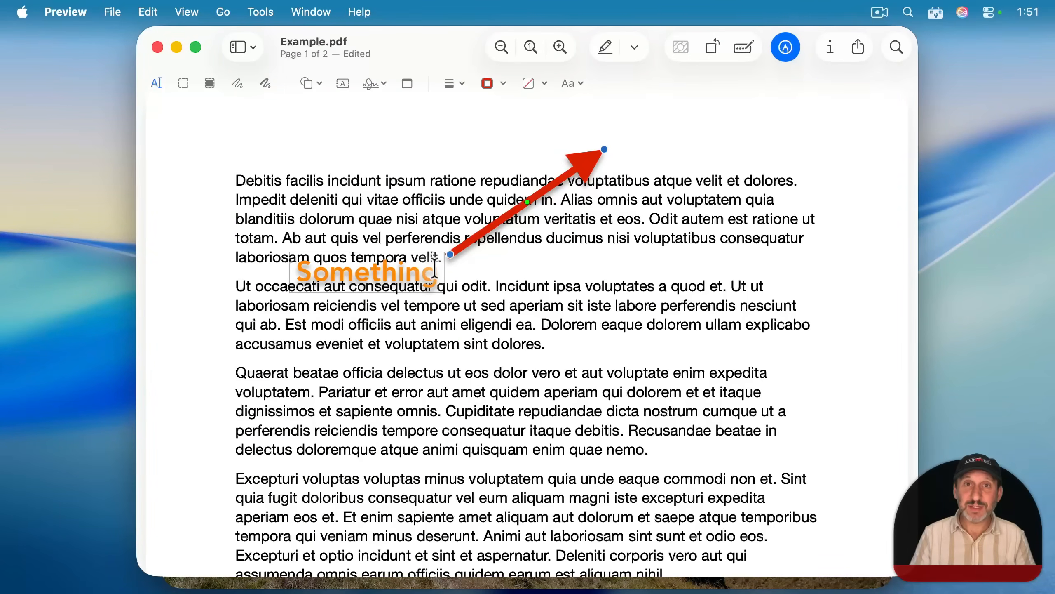
Replace the labelled arrow with a new horizontal arrow labelled "Hello" and move it up the page.
key(BackSpace)
click(310, 82)
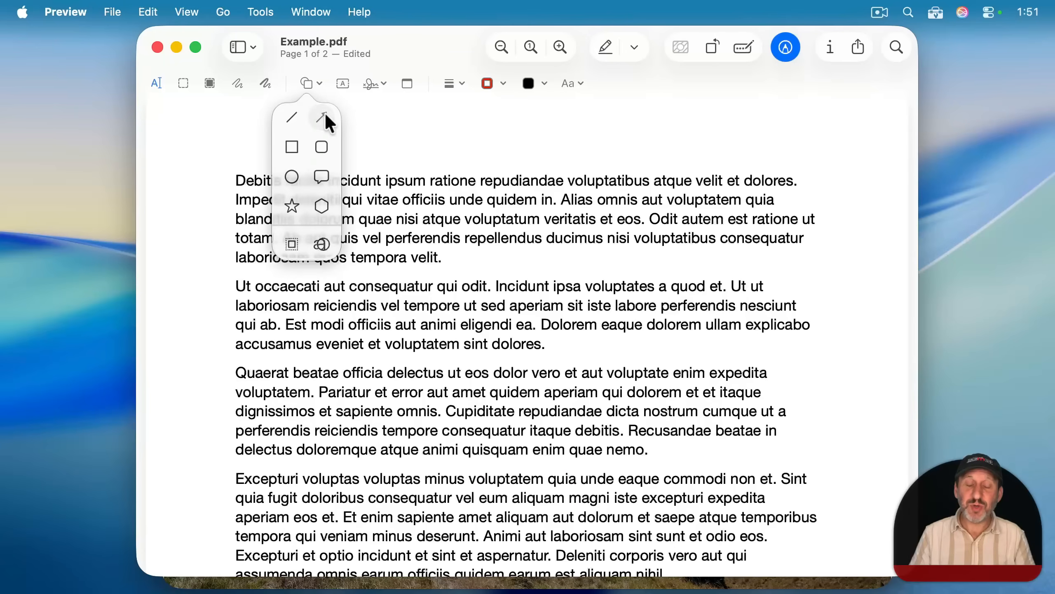
click(322, 118)
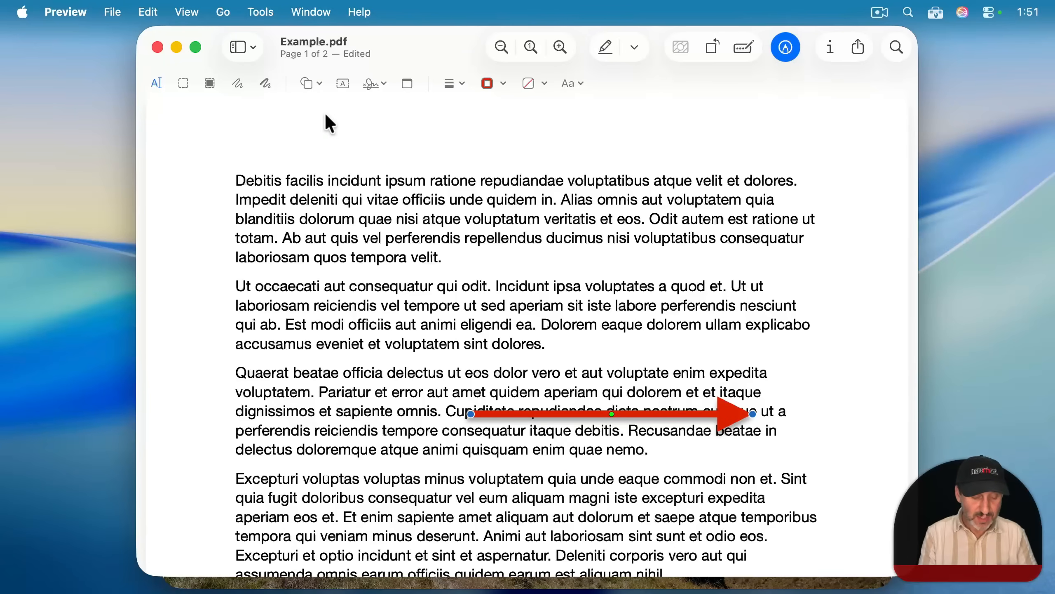
key(shift)
text(Hello)
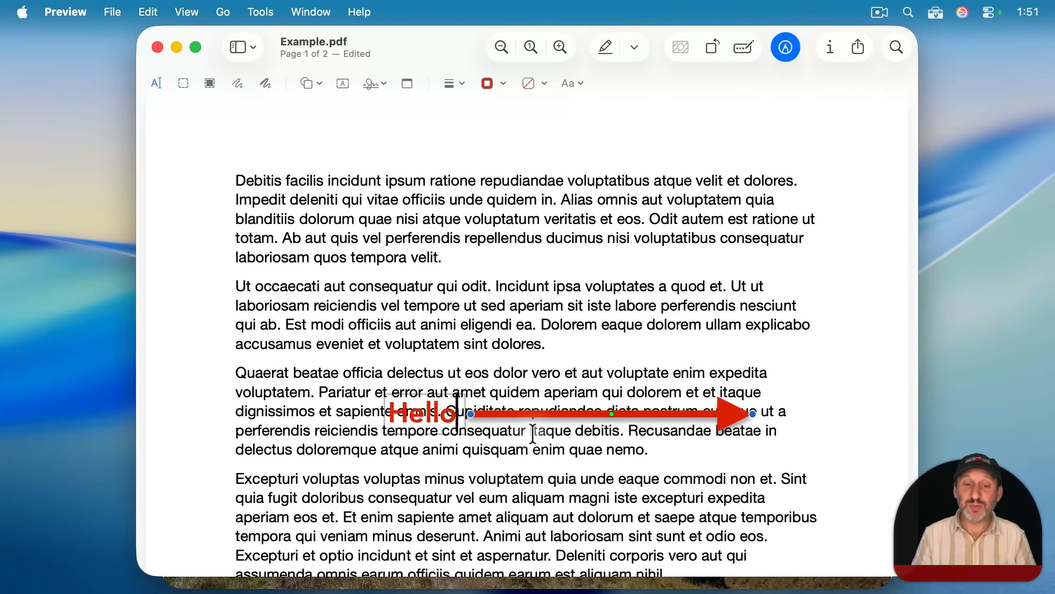
drag(542, 415, 503, 257)
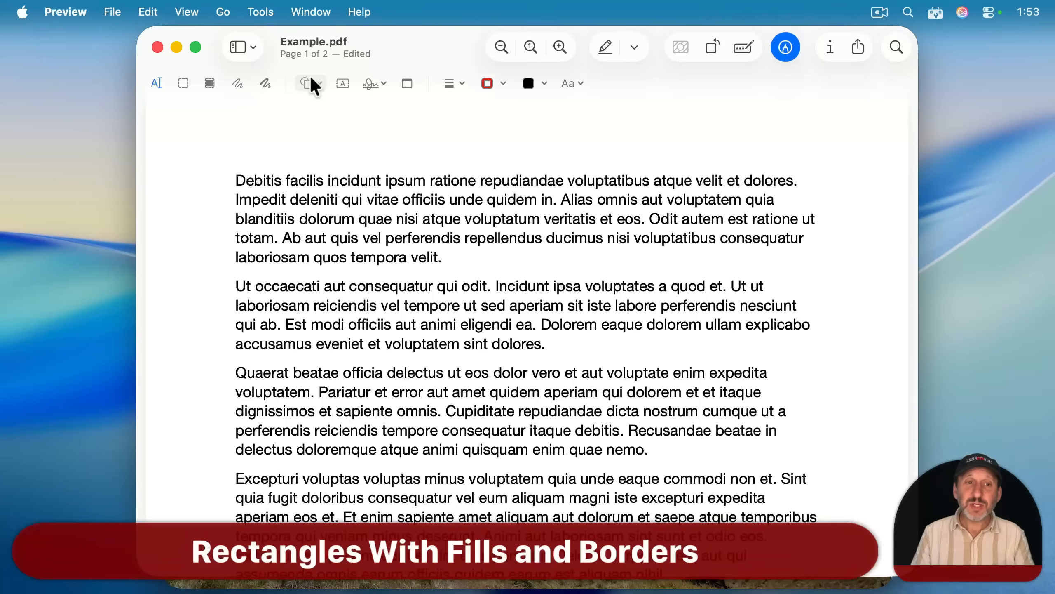
Add a rectangle shape and move it over the first two paragraphs.
click(309, 83)
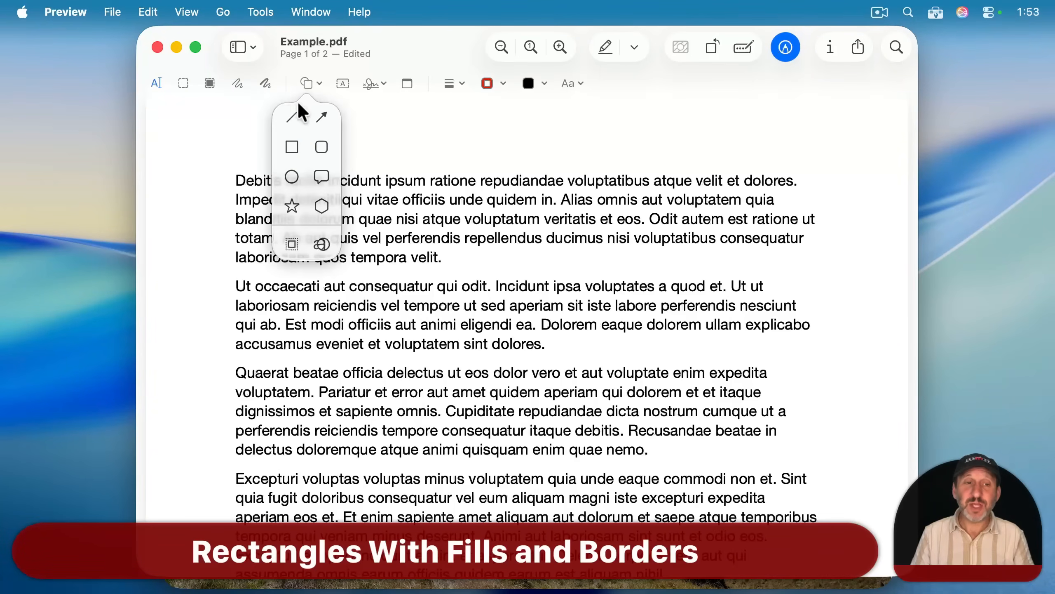
click(292, 147)
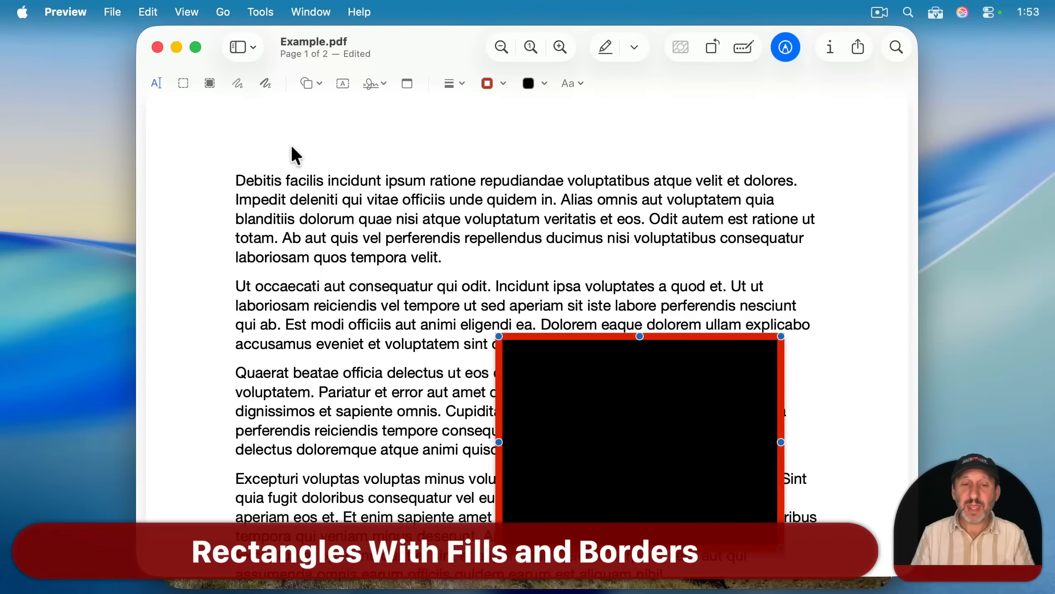
drag(609, 367, 463, 173)
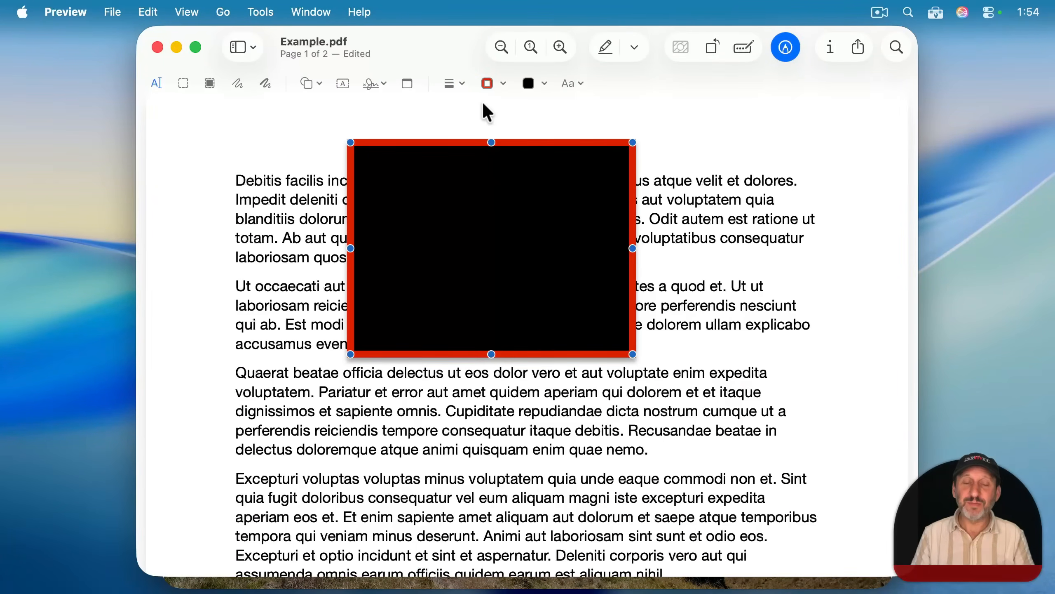
Give the rectangle an orange border and a white fill, and shift it slightly down and left.
click(491, 85)
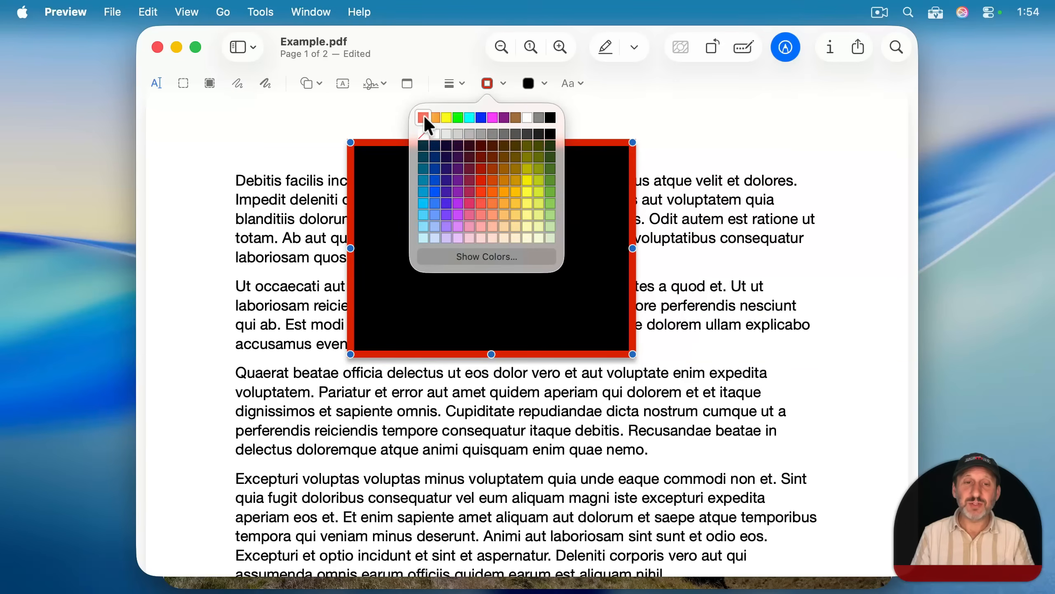
click(434, 118)
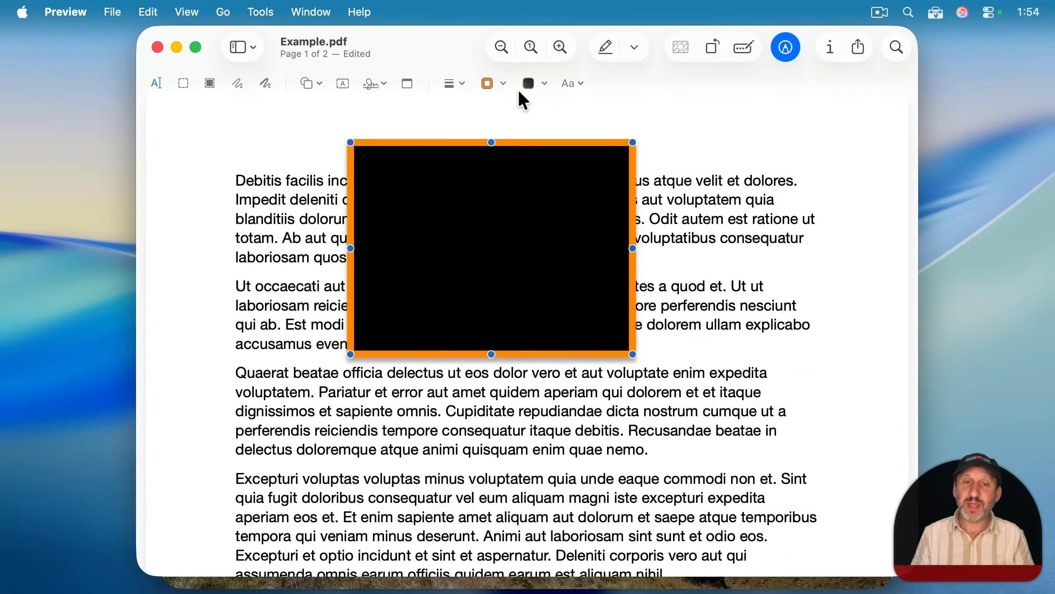
click(529, 84)
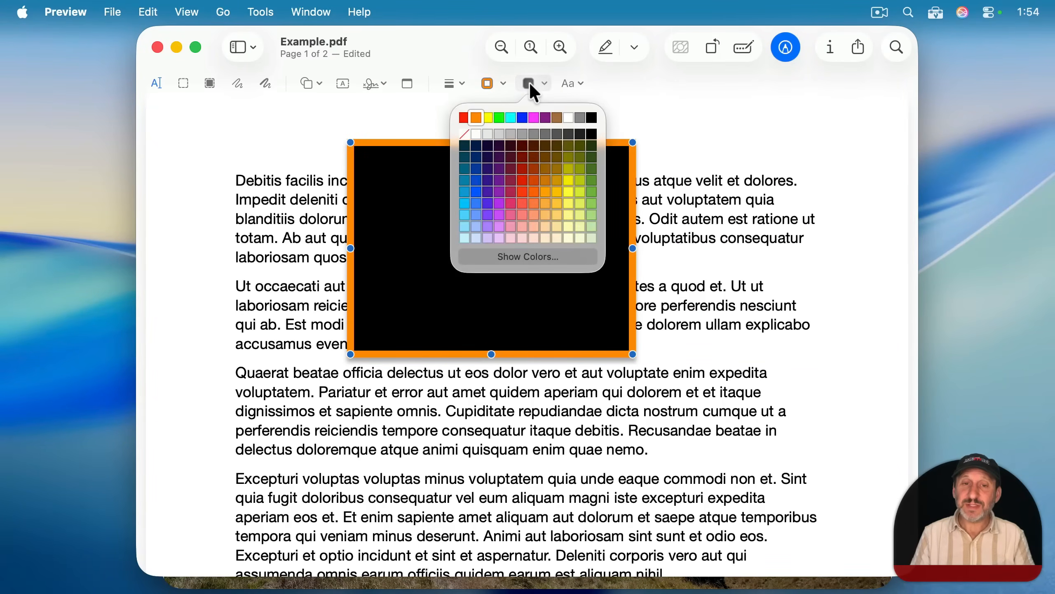
click(568, 117)
drag(538, 143, 522, 159)
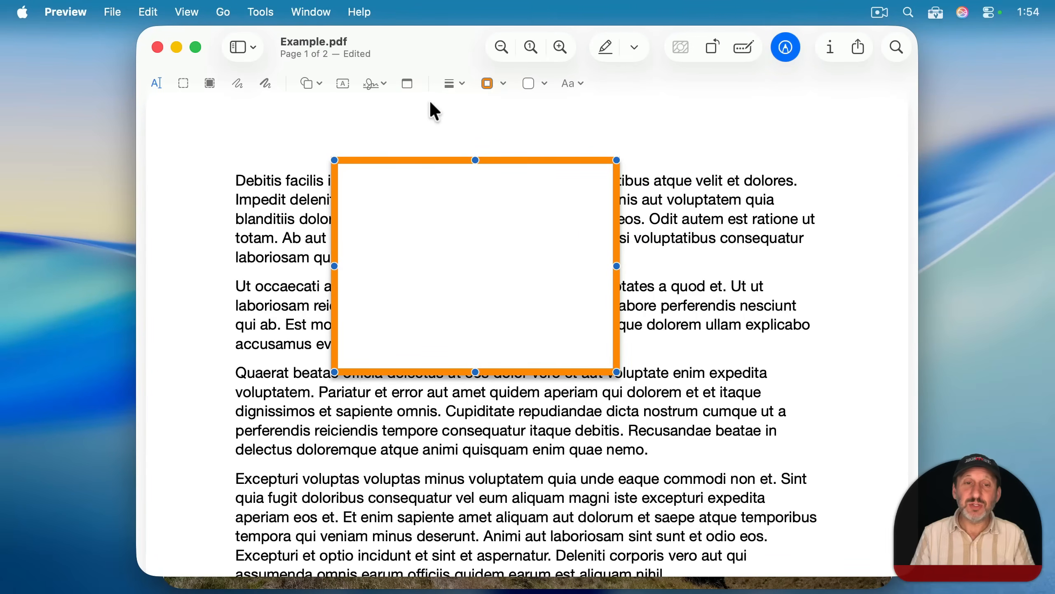
Remove the rectangle's shadow and give it a thin border in the rough, hand-drawn line style.
click(447, 87)
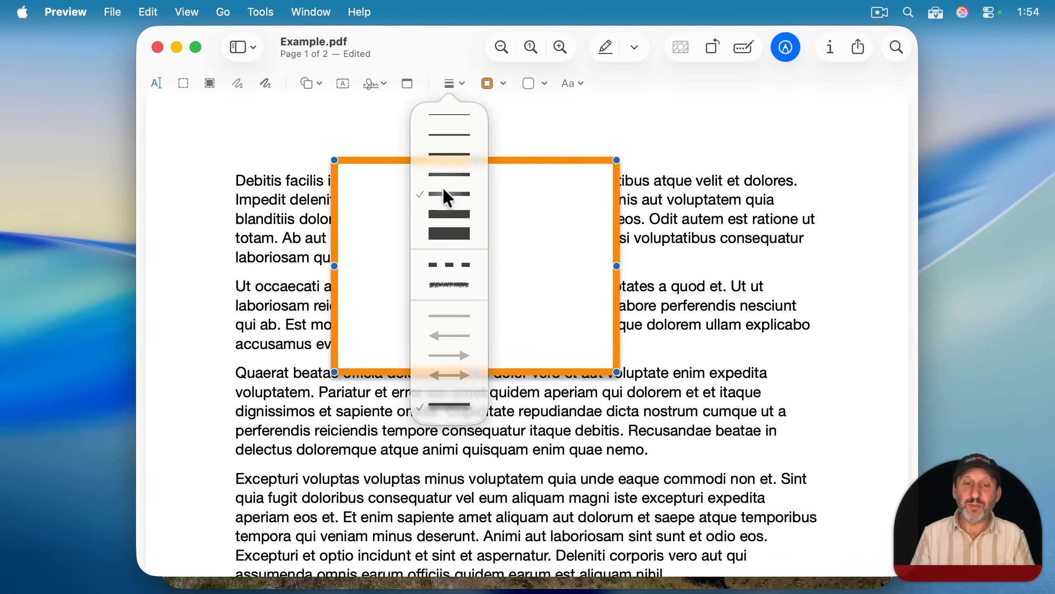
click(442, 400)
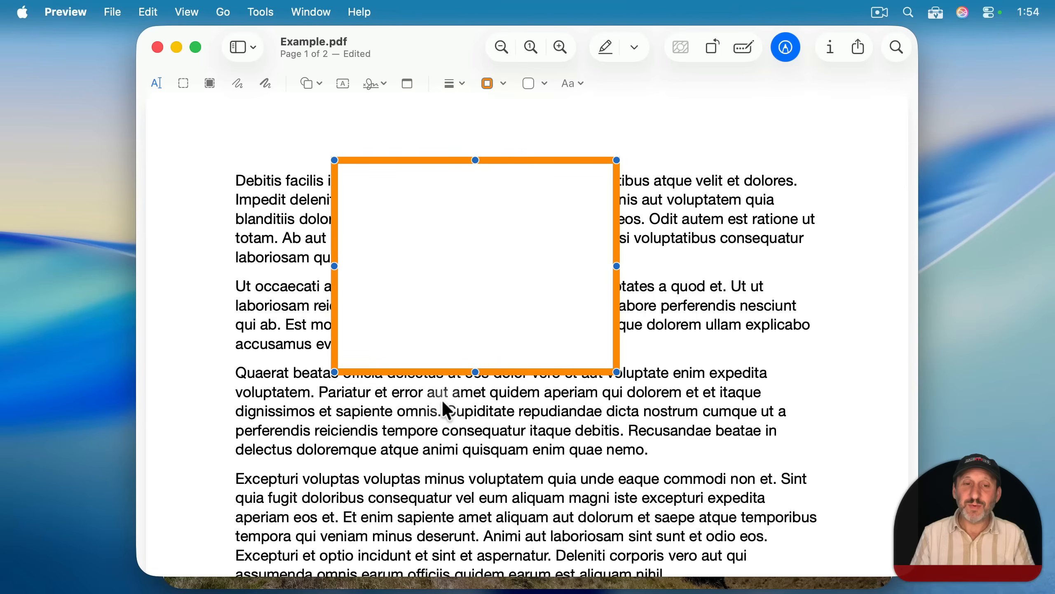
click(453, 88)
click(450, 132)
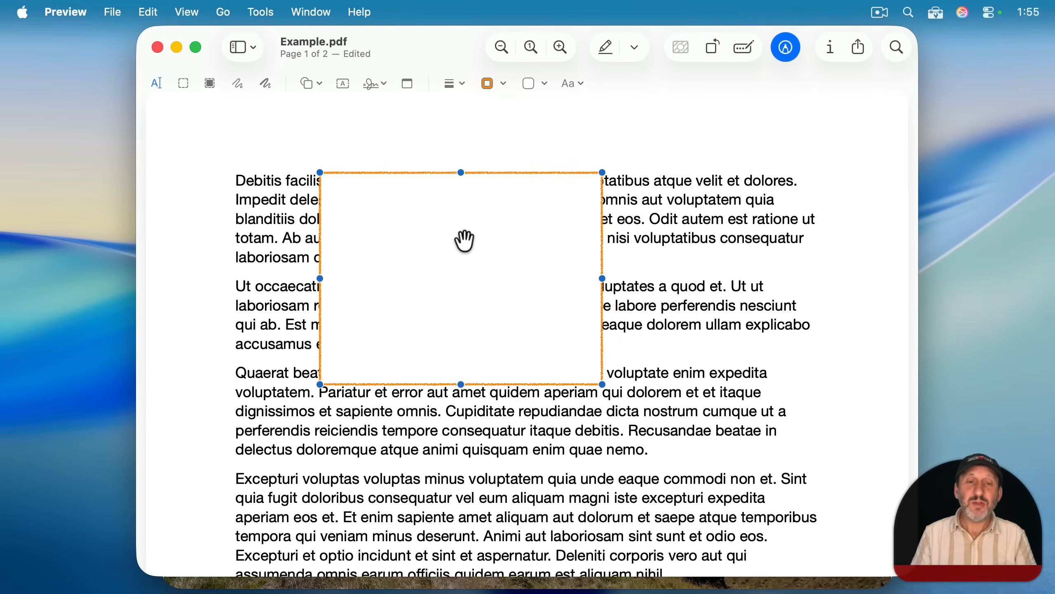
Move the rectangle up and to the right, and make it slightly smaller from its lower-right corner.
drag(465, 241, 487, 223)
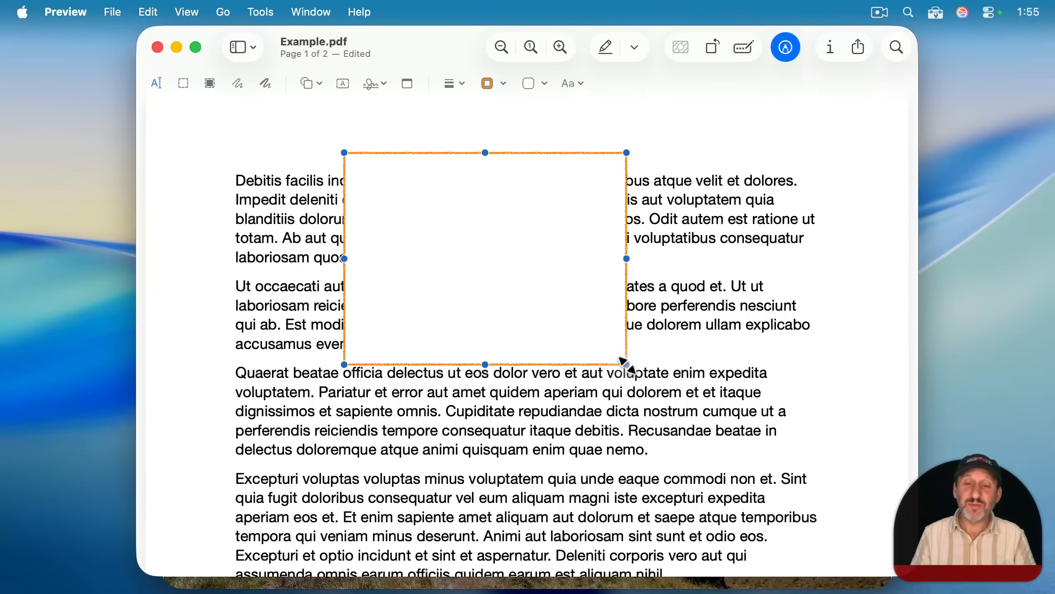
mouse_move(623, 361)
mouse_down()
mouse_move(573, 310)
mouse_move(671, 305)
mouse_move(575, 380)
mouse_move(622, 338)
mouse_move(624, 346)
mouse_up()
mouse_move(623, 251)
mouse_down()
mouse_move(548, 250)
mouse_move(624, 251)
mouse_up()
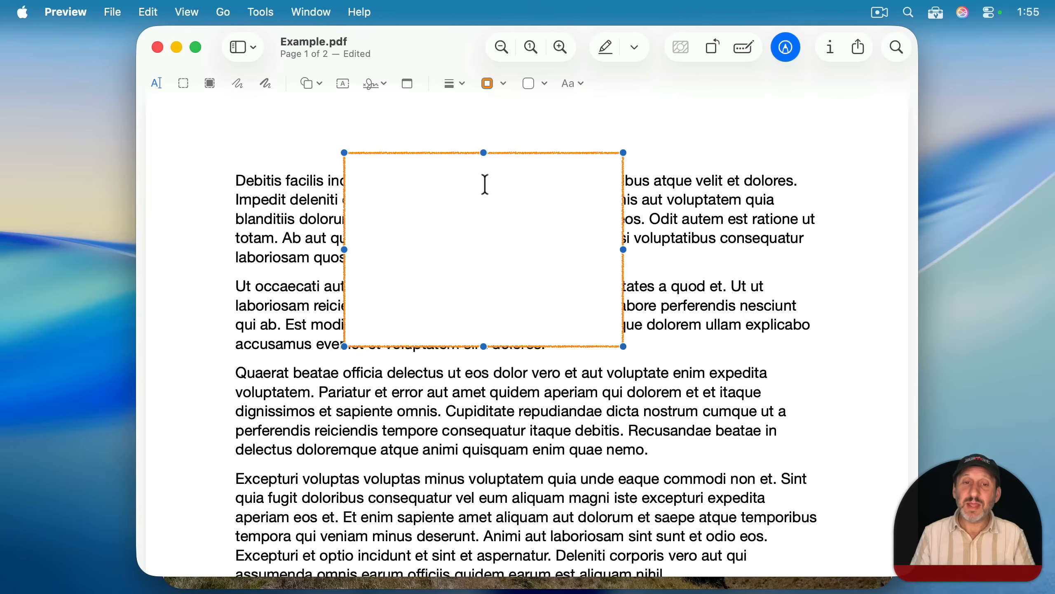
Increase the rectangle's height and width symmetrically about its centre.
drag(484, 345, 484, 374)
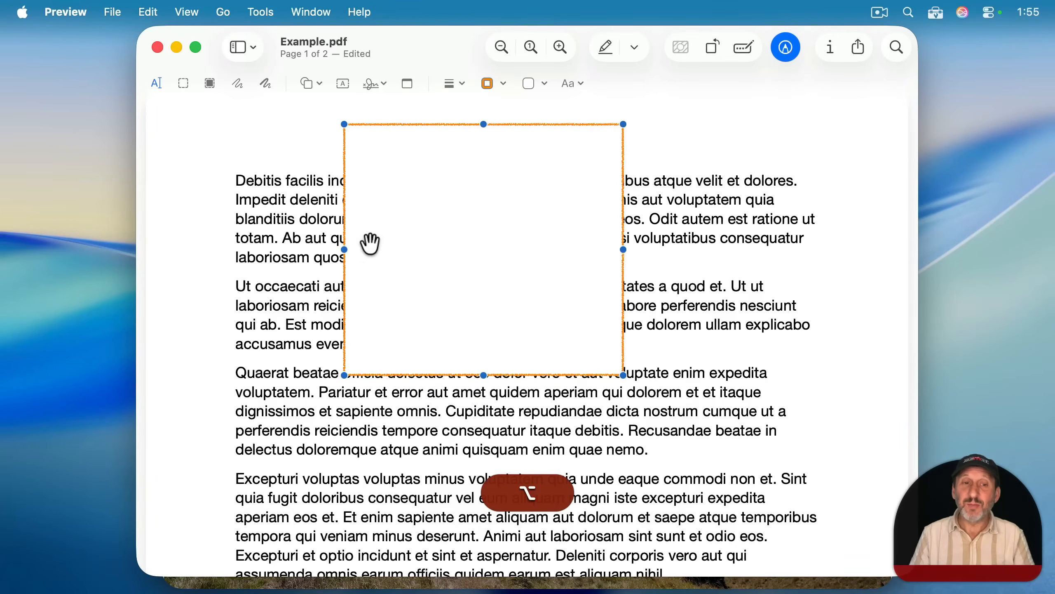
drag(344, 249, 304, 249)
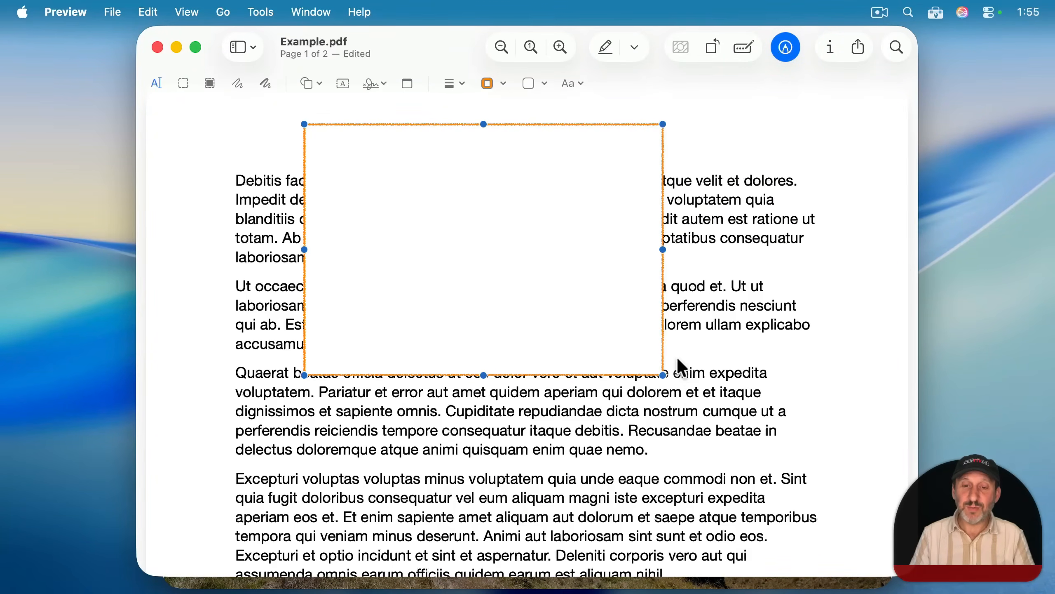
Resize the rectangle symmetrically about its centre into a square, and reshape it from its lower-right corner to be much narrower.
drag(664, 375, 626, 379)
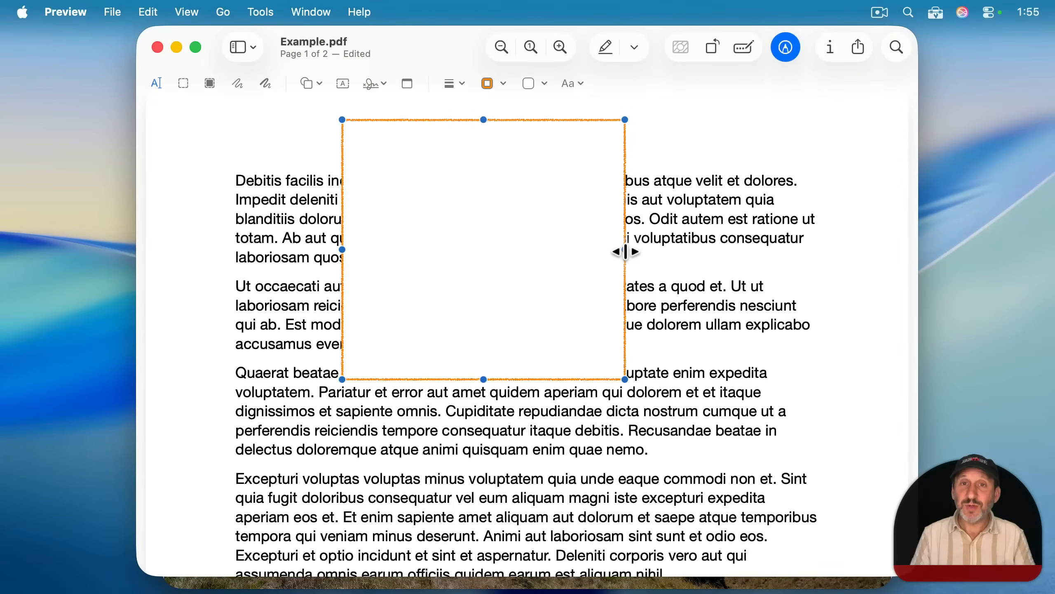
key(shift)
drag(627, 252, 587, 252)
mouse_move(465, 373)
mouse_down()
mouse_move(457, 441)
mouse_move(464, 357)
mouse_up()
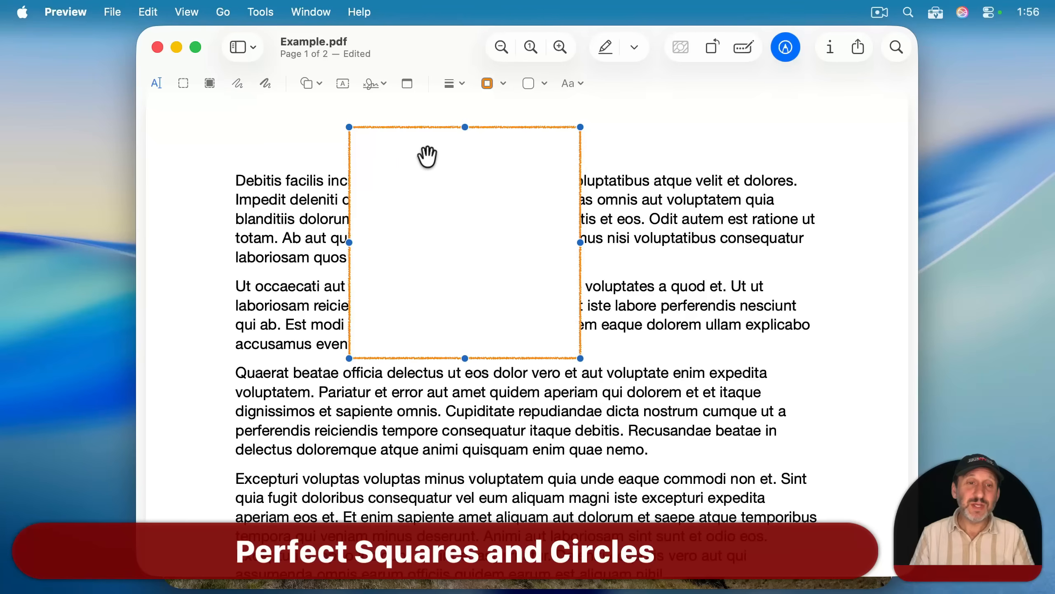
drag(578, 357, 390, 362)
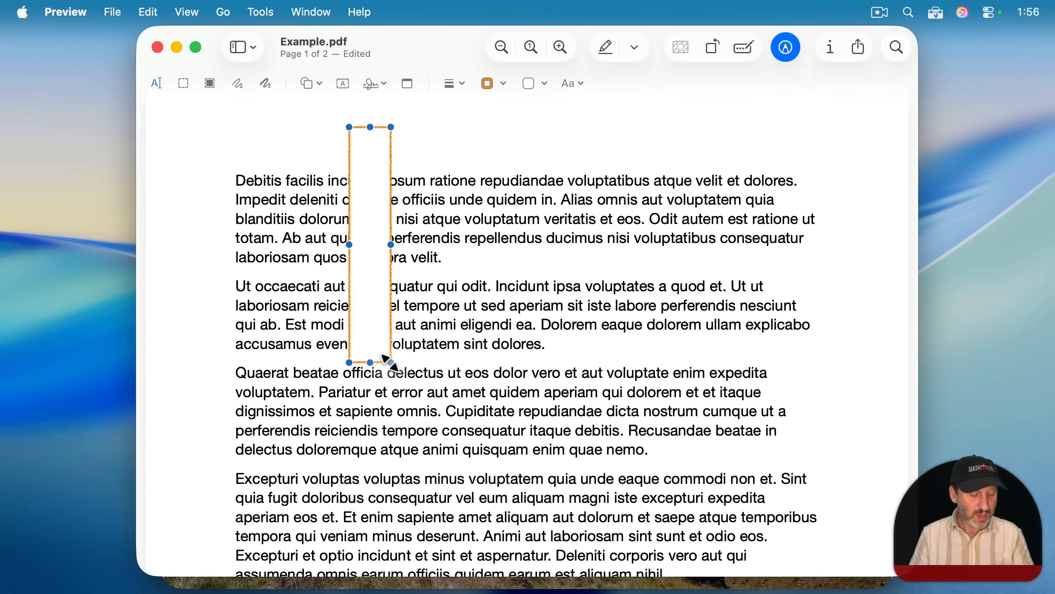
drag(389, 363, 402, 334)
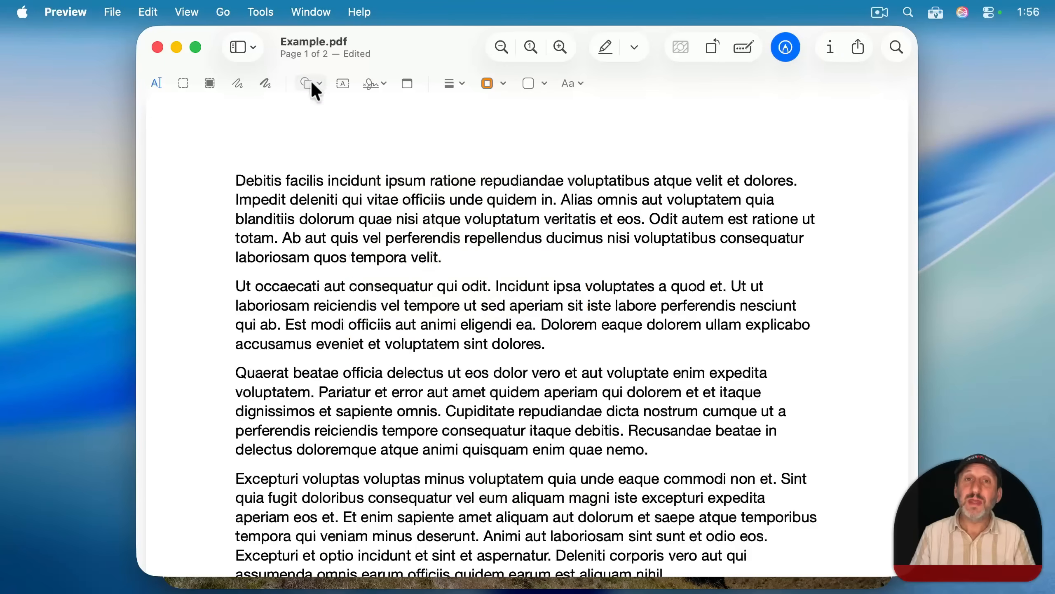
Add a rounded rectangle, move it over the middle paragraphs, and resize it to a square with equal sides.
click(312, 83)
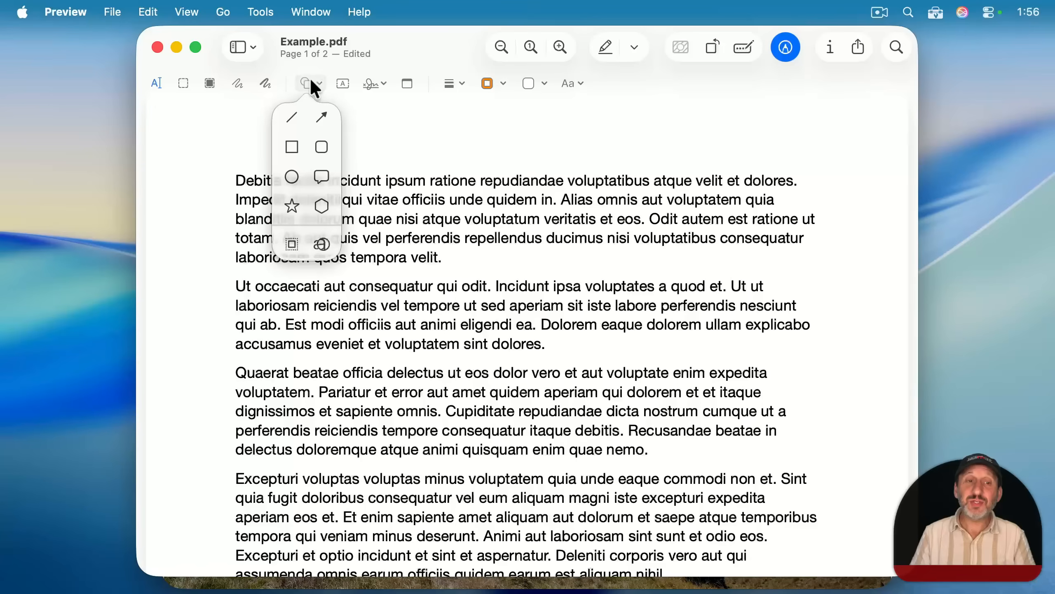
click(322, 152)
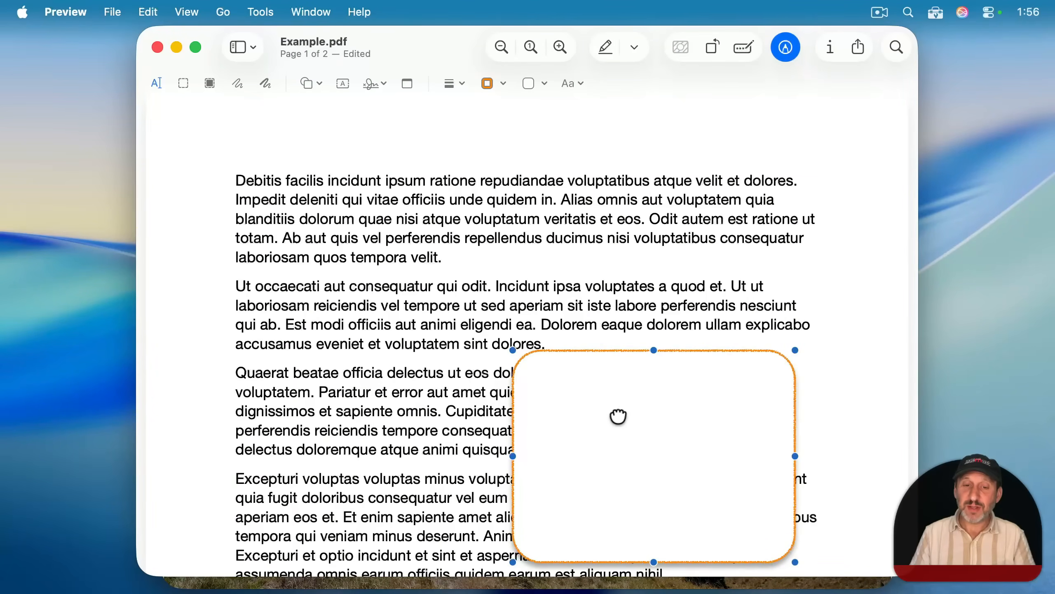
drag(620, 415, 455, 310)
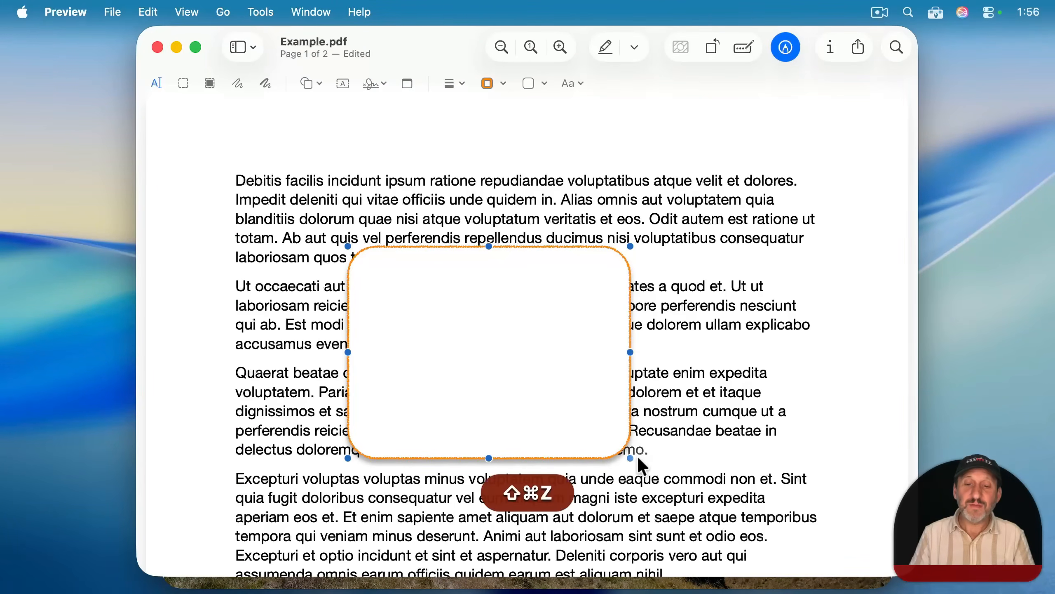
drag(630, 457, 549, 378)
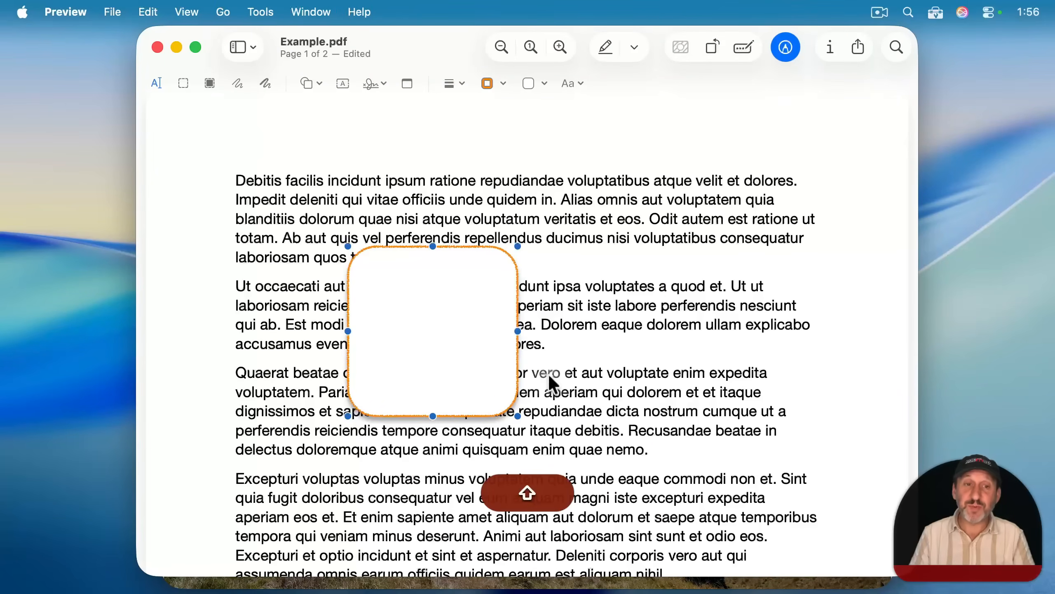
Replace the rounded square with an oval moved over the first two paragraphs, and resize it as a perfect circle.
key(BackSpace)
click(311, 83)
click(293, 178)
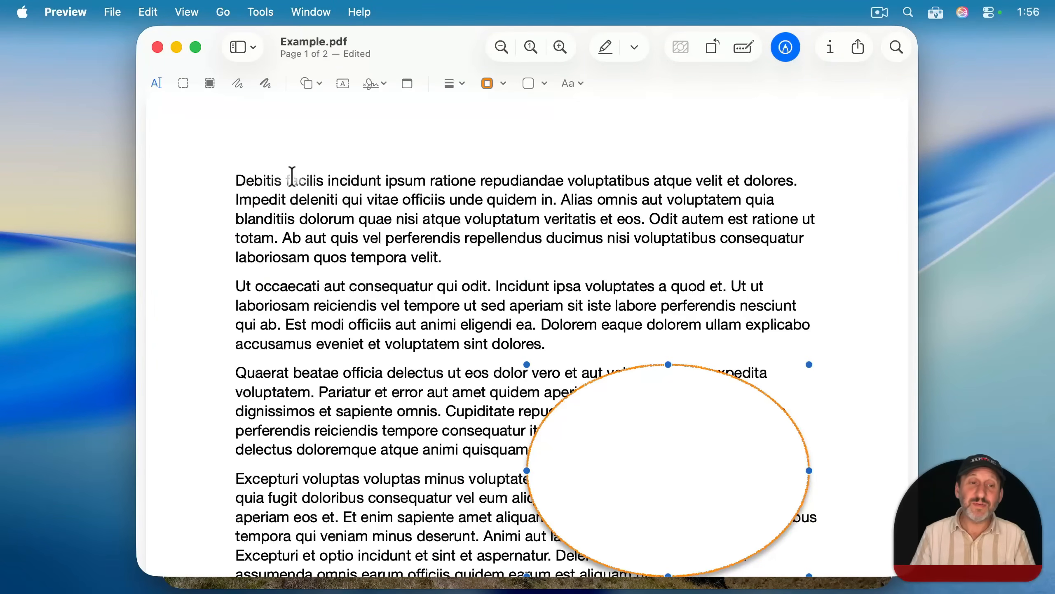
drag(680, 430, 424, 231)
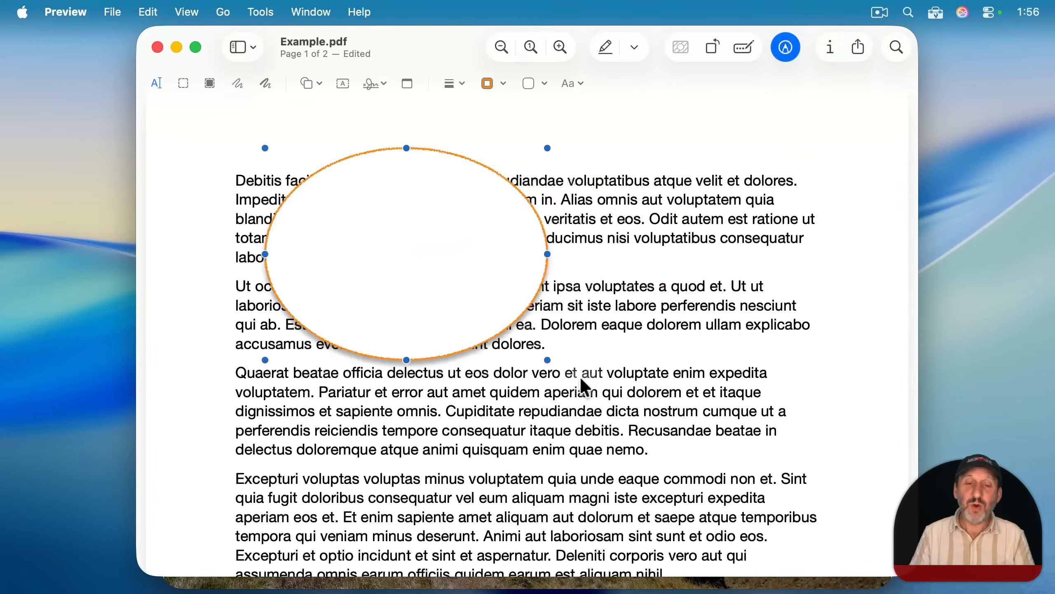
drag(548, 358, 748, 271)
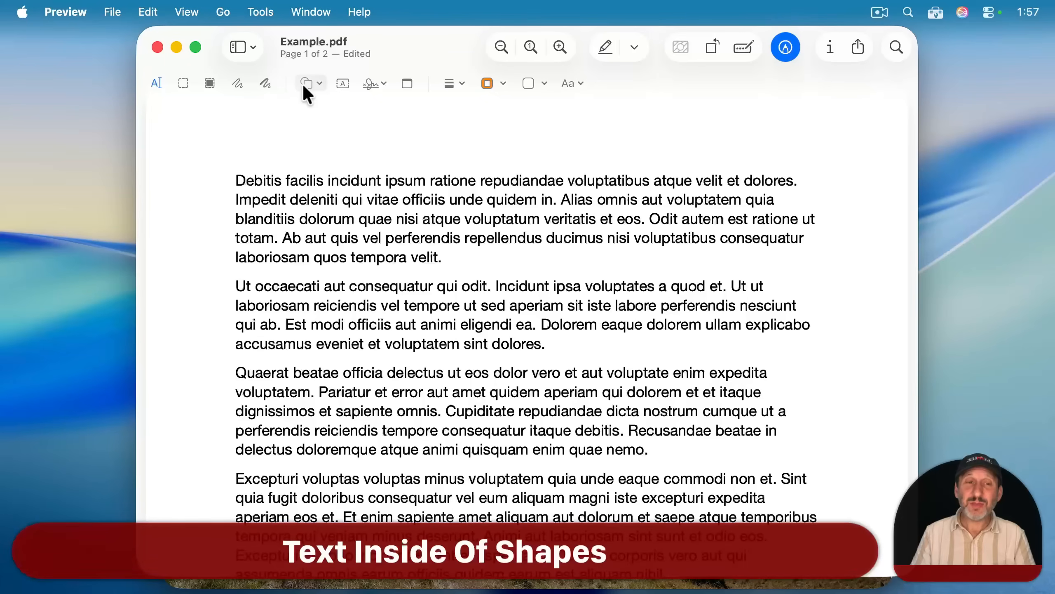
Add a rounded rectangle over the first two paragraphs and enter the text "Something" inside it.
click(302, 82)
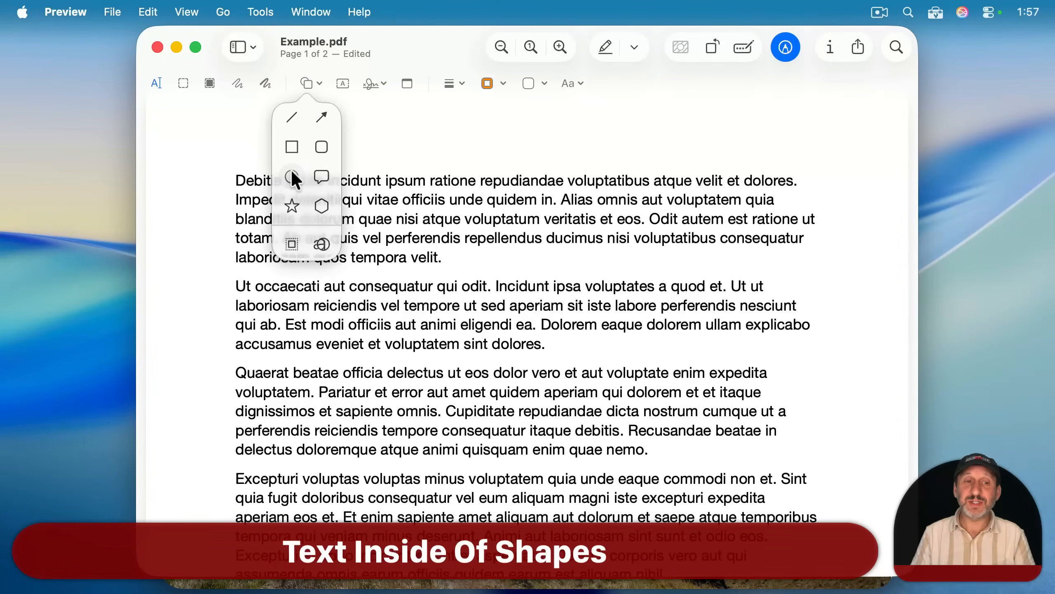
click(324, 145)
drag(718, 459, 516, 240)
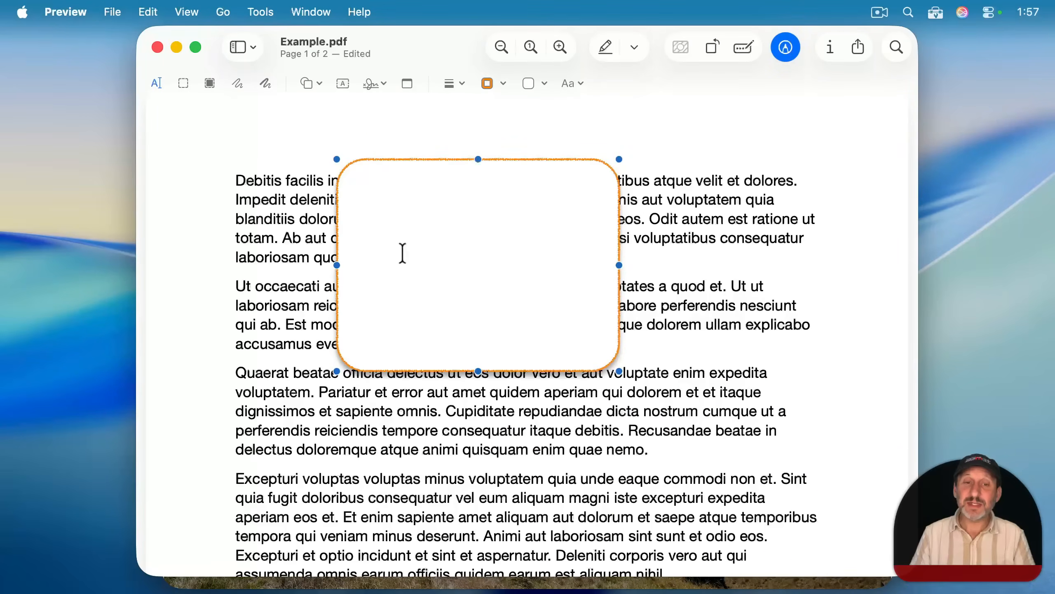
double_click(462, 249)
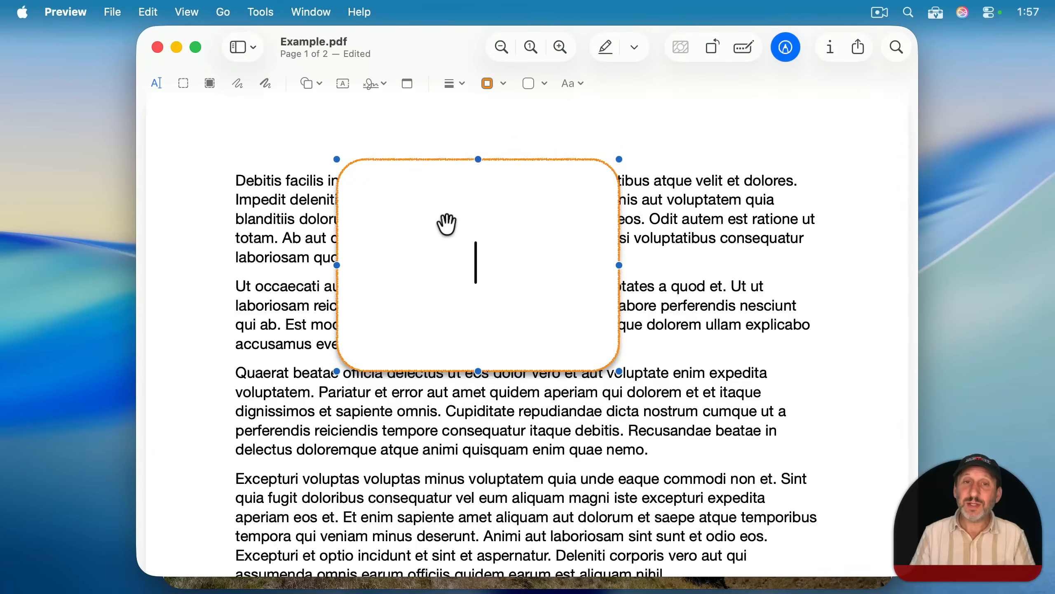
text(Somet)
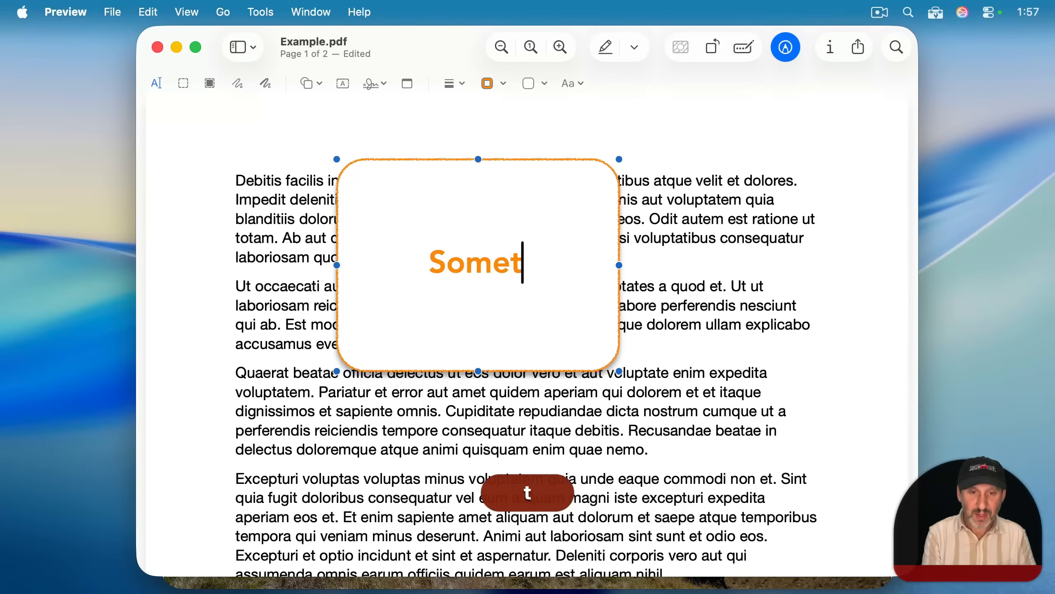
text(hing)
click(638, 225)
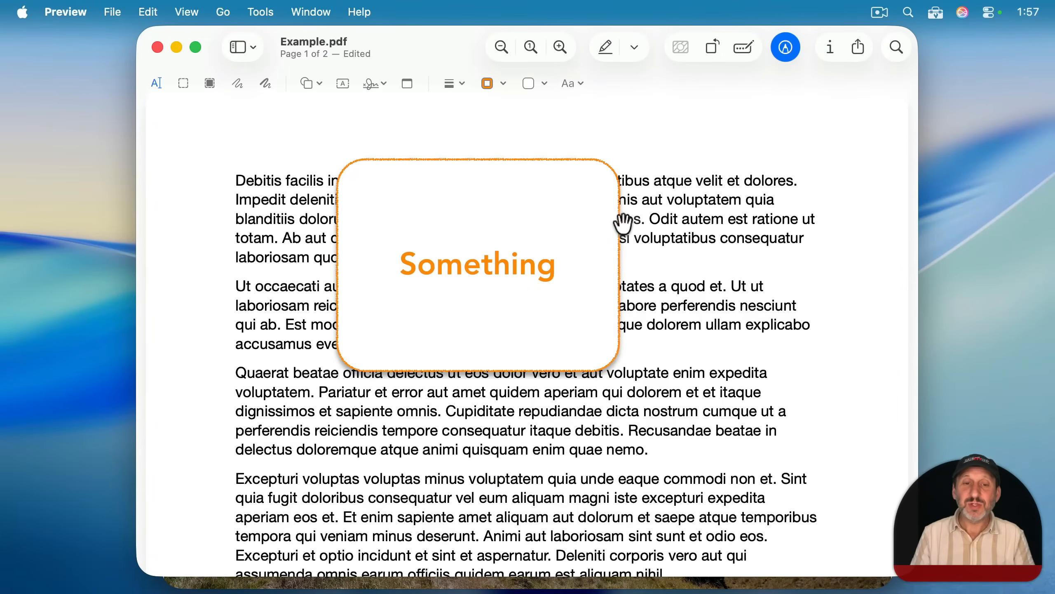
Shrink the rounded rectangle and its text so the whole word fits, and shift the shape slightly down and right.
click(616, 361)
drag(620, 372, 449, 219)
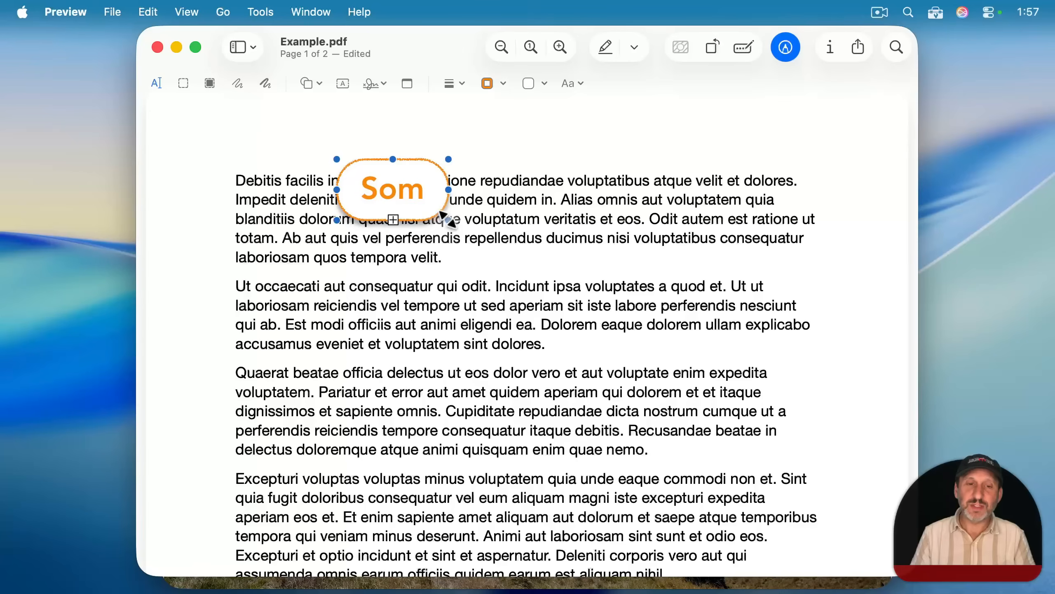
double_click(392, 172)
click(571, 84)
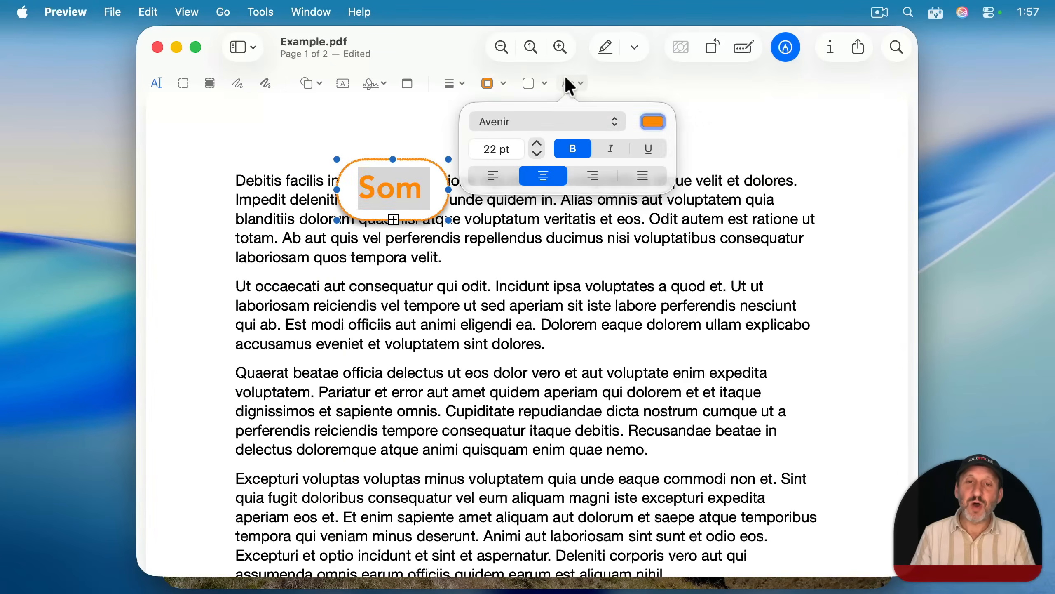
click(537, 153)
click(537, 153)
click(537, 153)
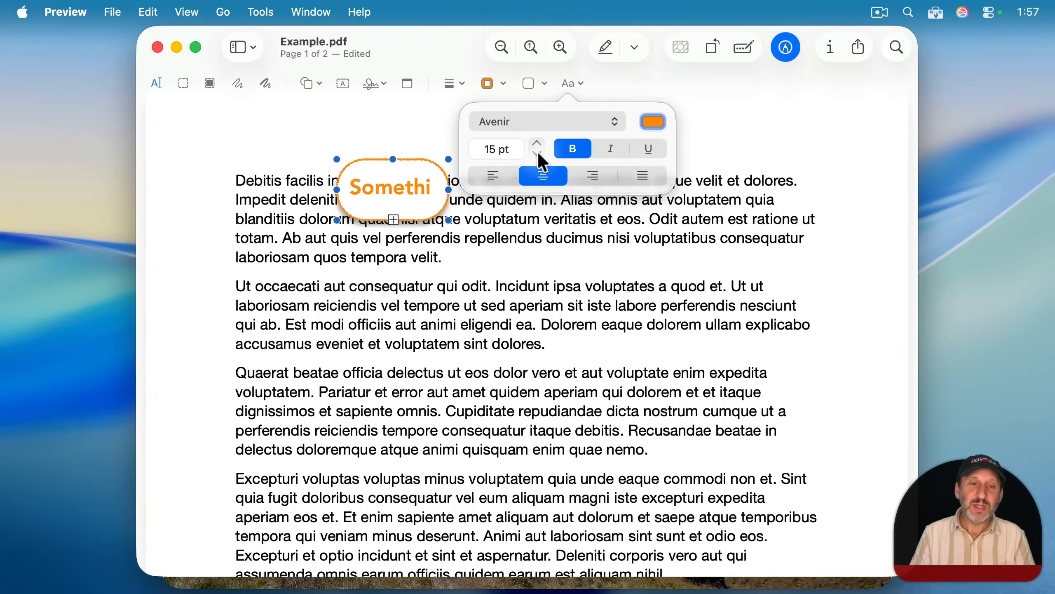
click(538, 154)
click(538, 152)
click(538, 153)
click(483, 256)
drag(389, 189, 437, 208)
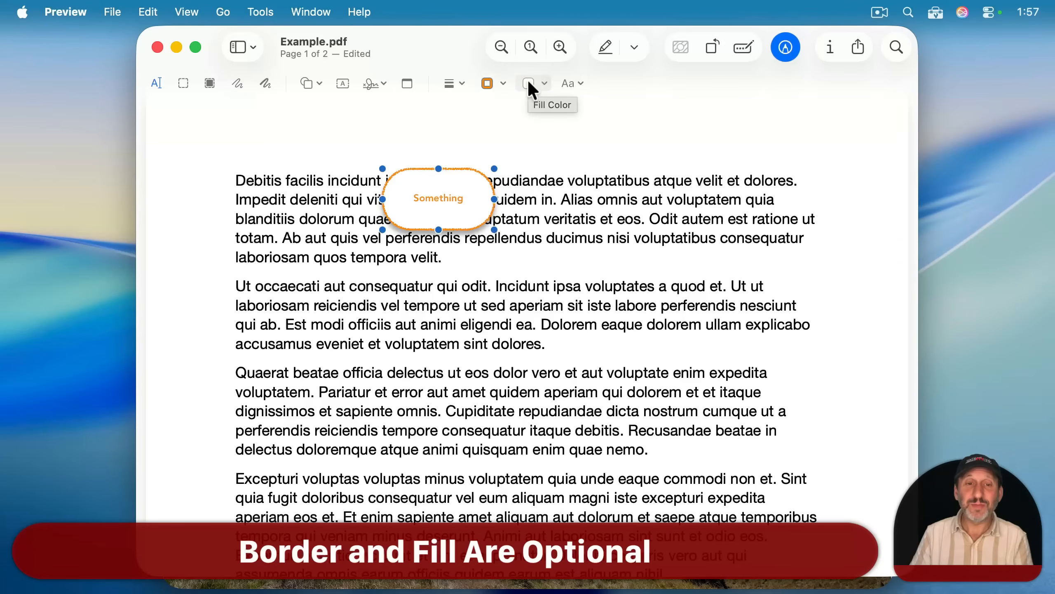
Remove the rounded rectangle's border, give it a light blue fill, and shift it slightly to the right.
click(491, 83)
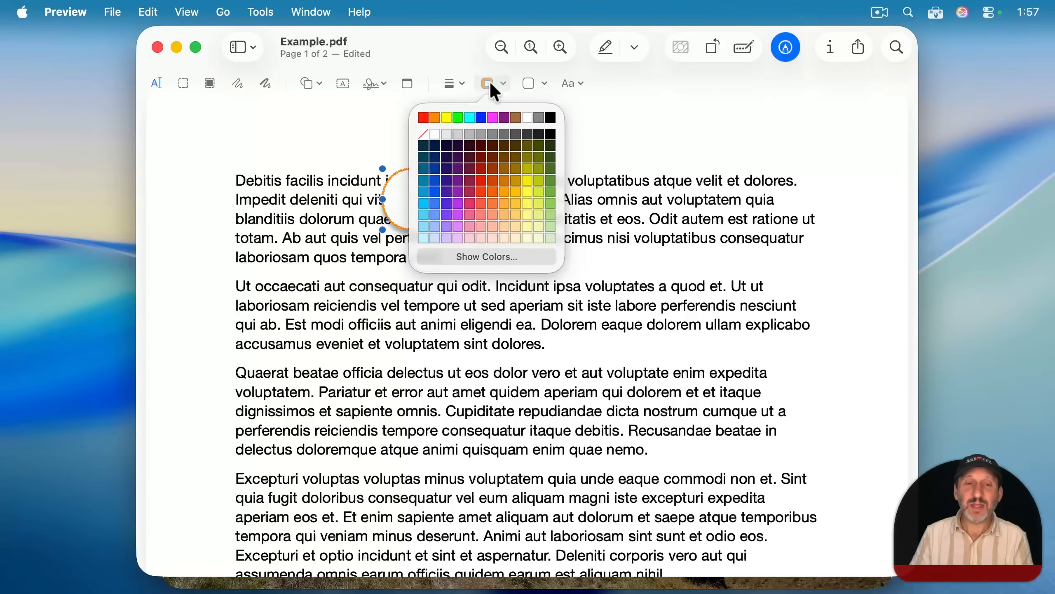
click(421, 136)
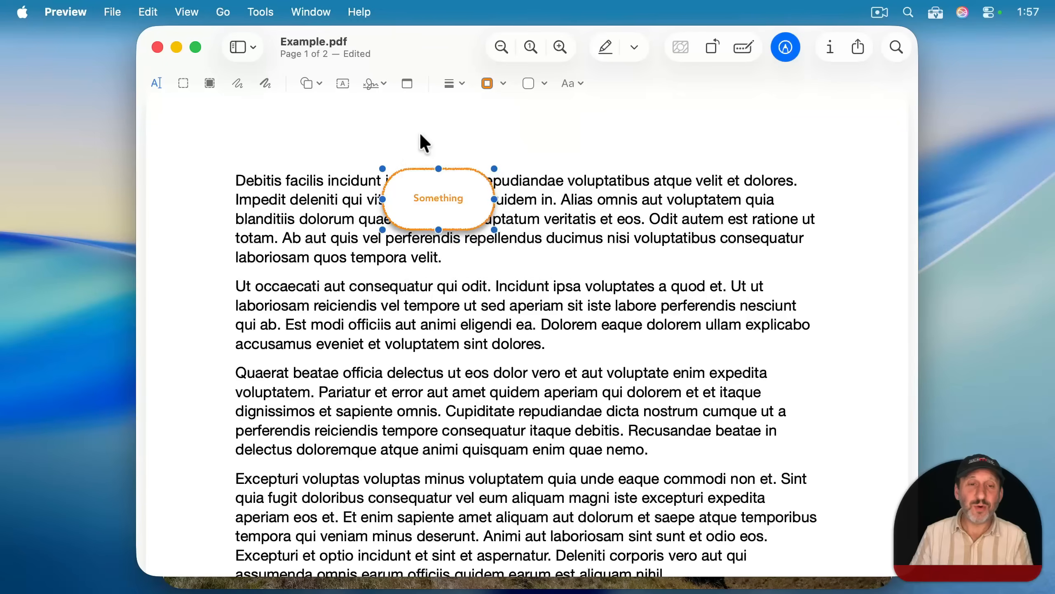
click(528, 83)
click(464, 214)
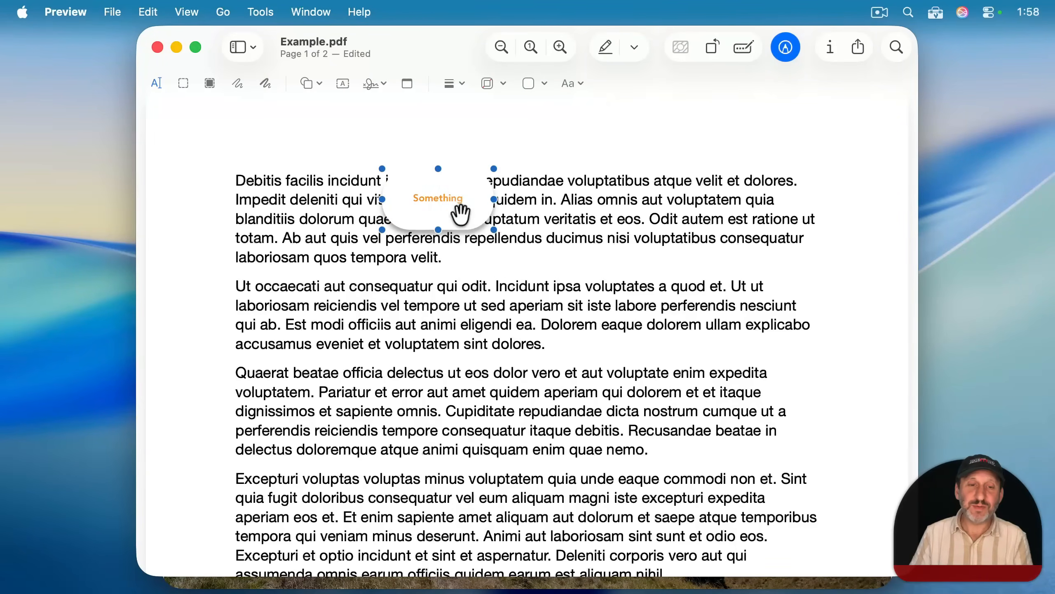
click(549, 187)
mouse_move(456, 201)
mouse_down()
mouse_move(483, 172)
mouse_move(464, 203)
mouse_up()
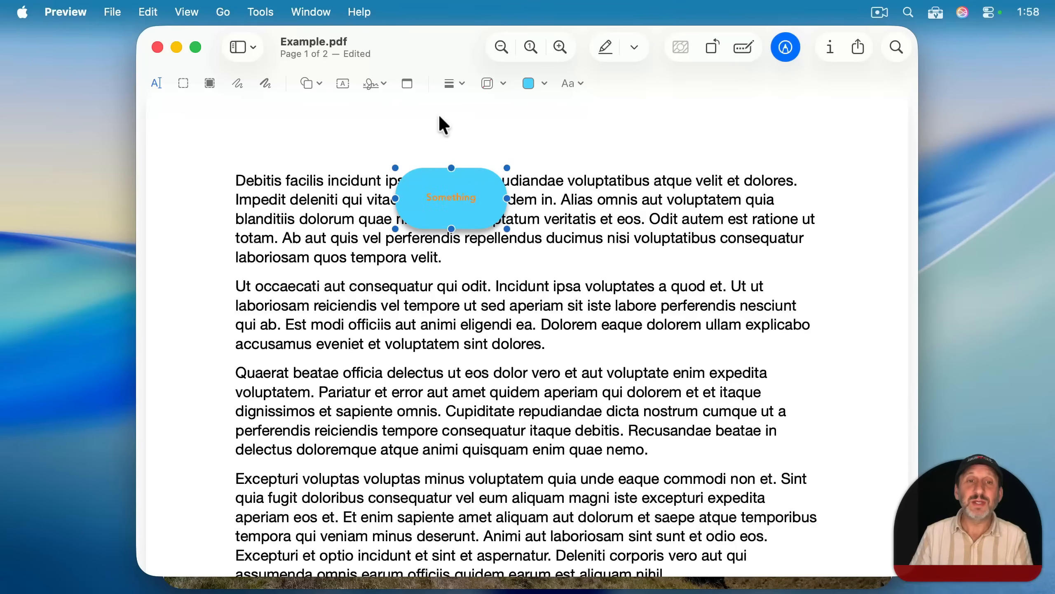
Remove the rounded rectangle's shadow and give it a magenta border.
click(451, 84)
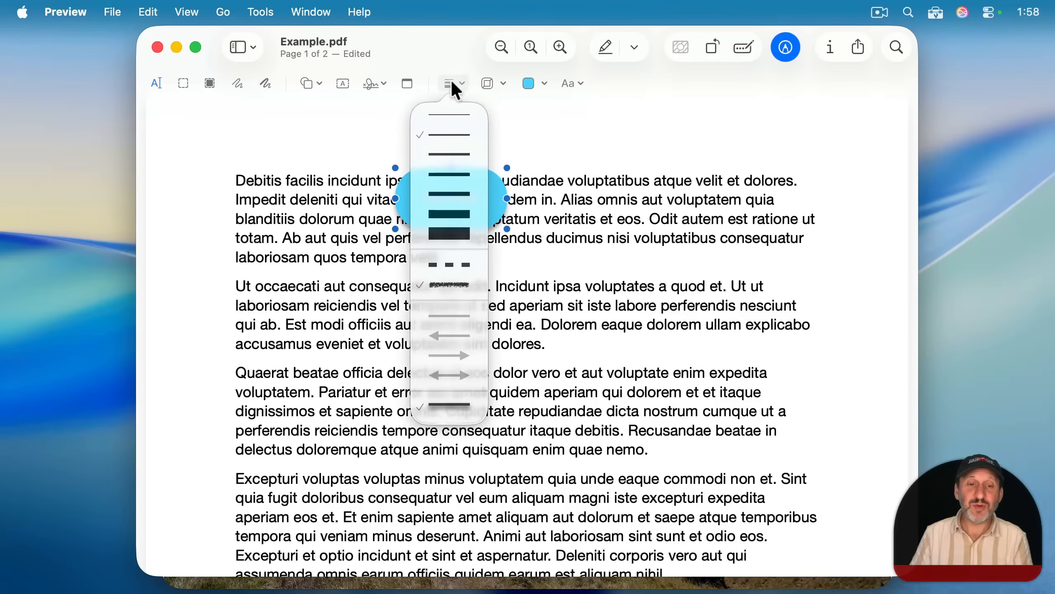
click(439, 403)
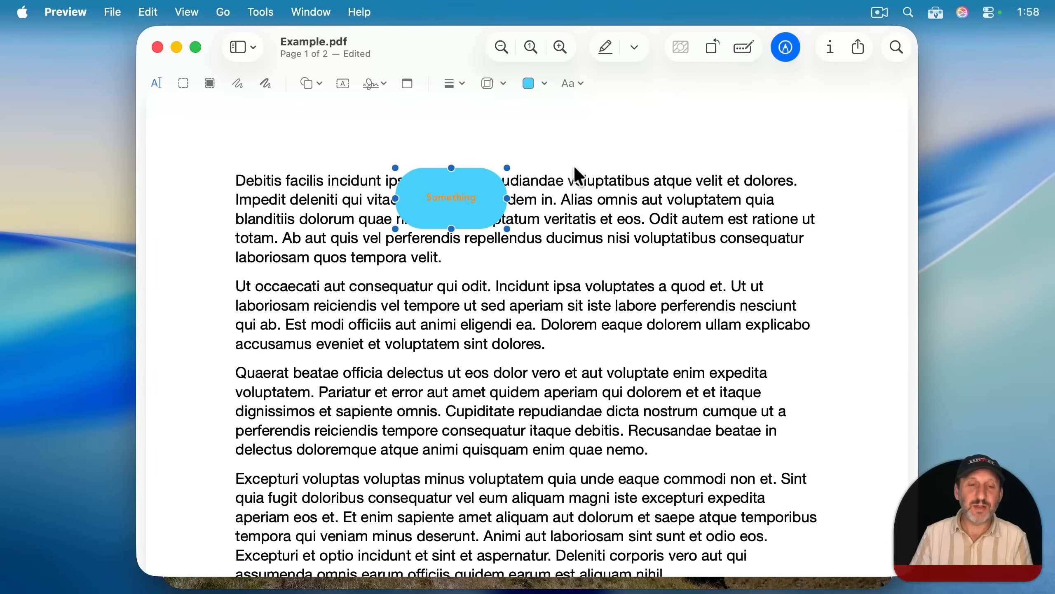
click(493, 83)
click(490, 118)
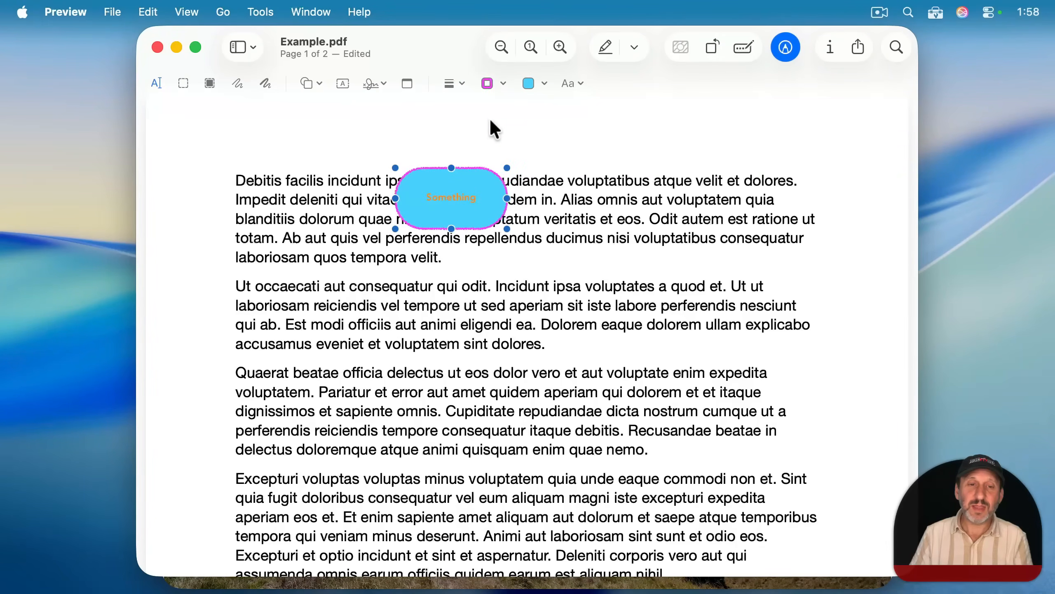
Remove the rounded rectangle's fill and border so that only its text remains, and move it up above the first paragraph.
click(530, 84)
click(468, 138)
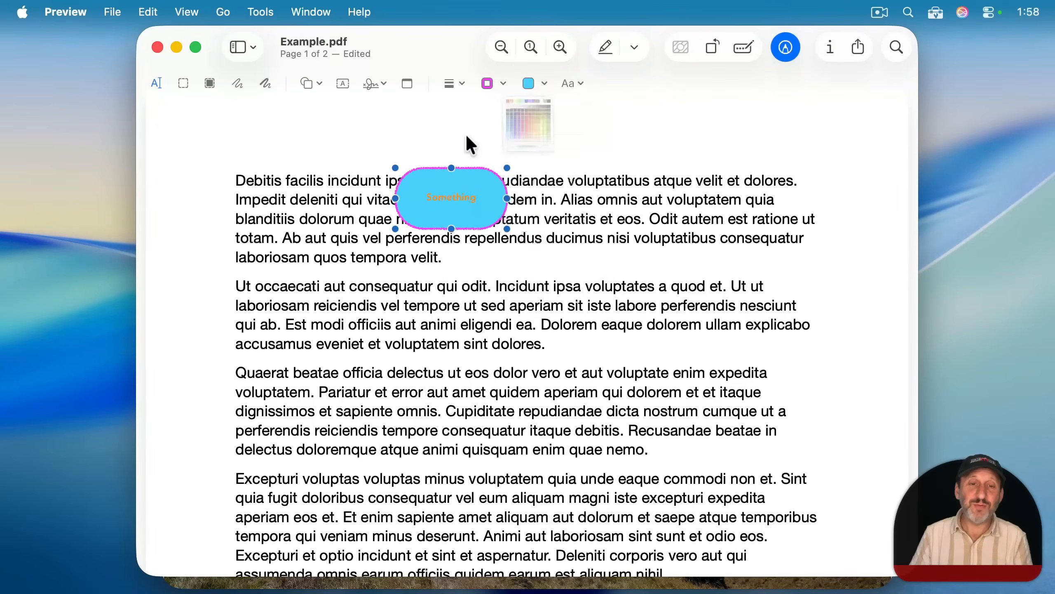
drag(481, 165, 453, 137)
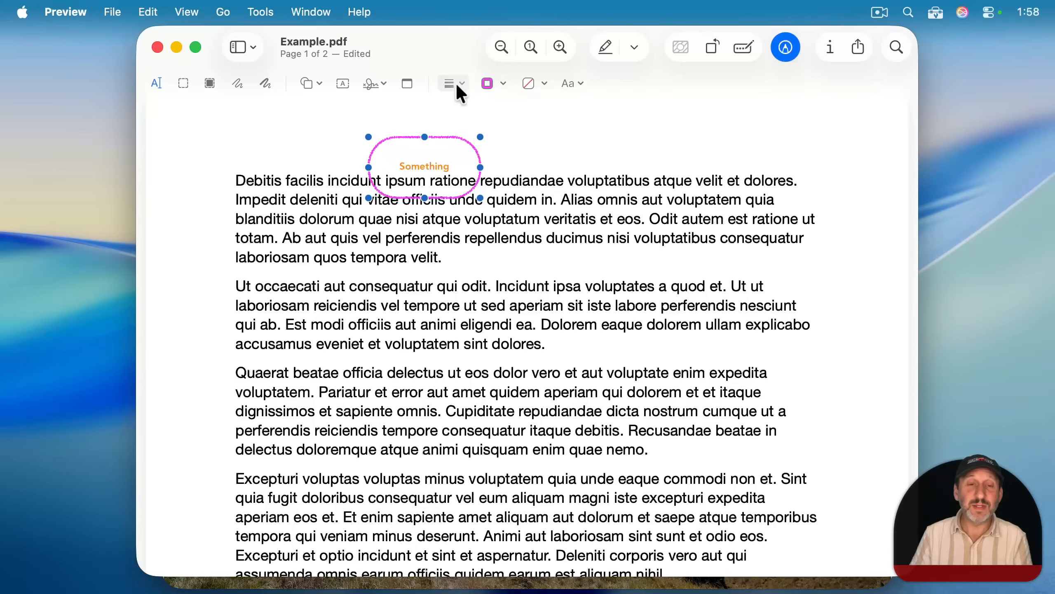
click(481, 85)
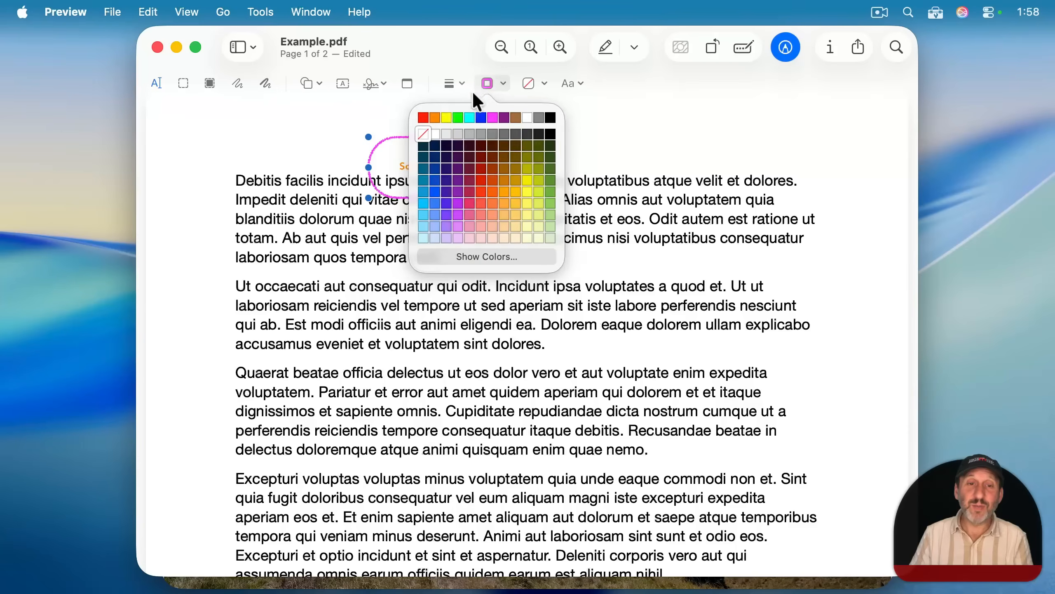
click(424, 134)
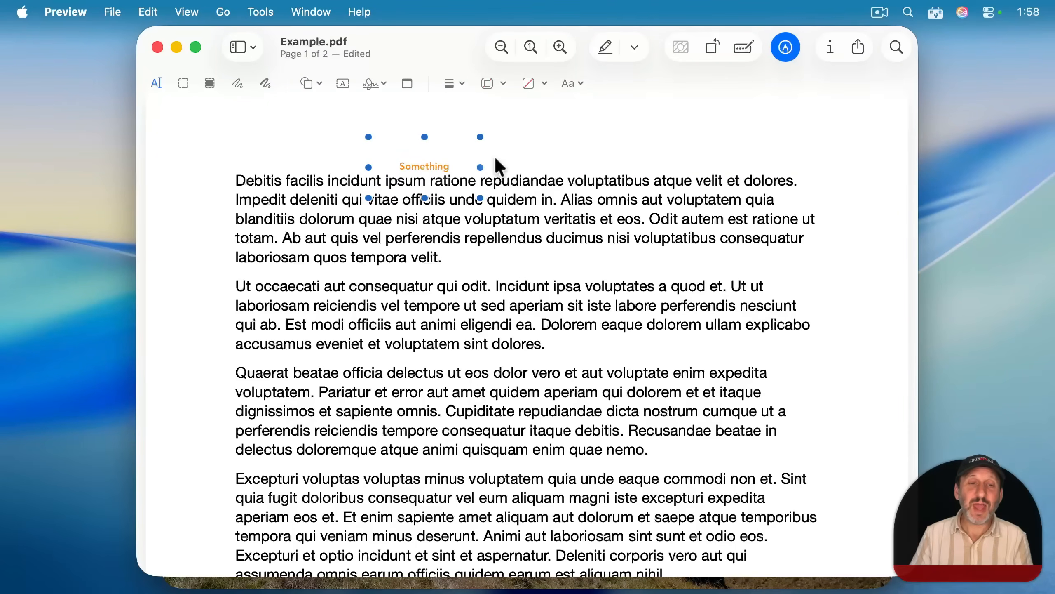
mouse_move(431, 165)
mouse_down()
mouse_move(582, 149)
mouse_move(440, 169)
mouse_move(446, 154)
mouse_up()
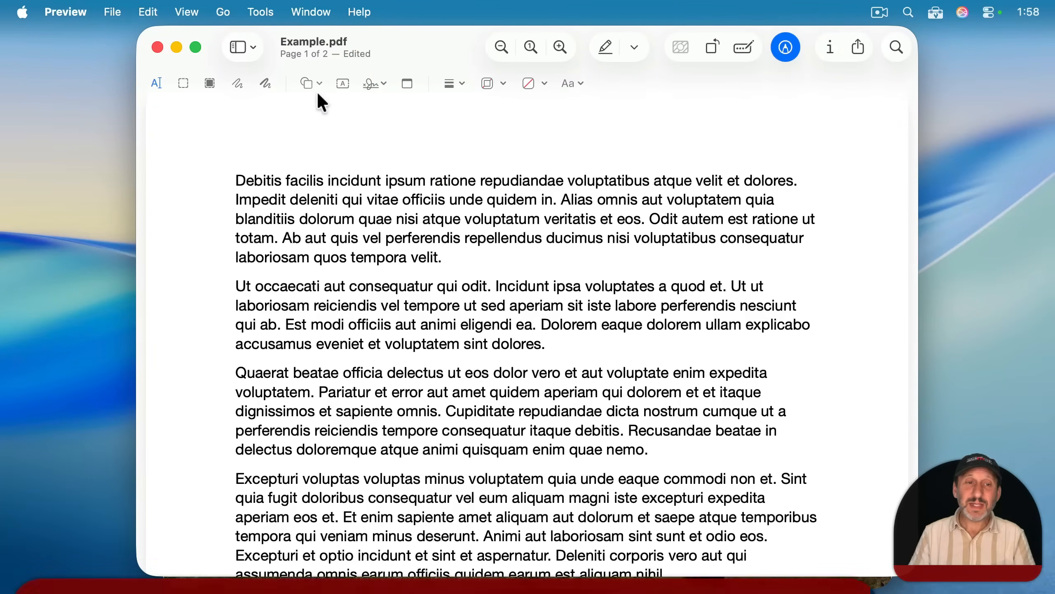
Add a star with a purple border and a grey fill over the first paragraphs, and adjust the depth of its points.
click(308, 83)
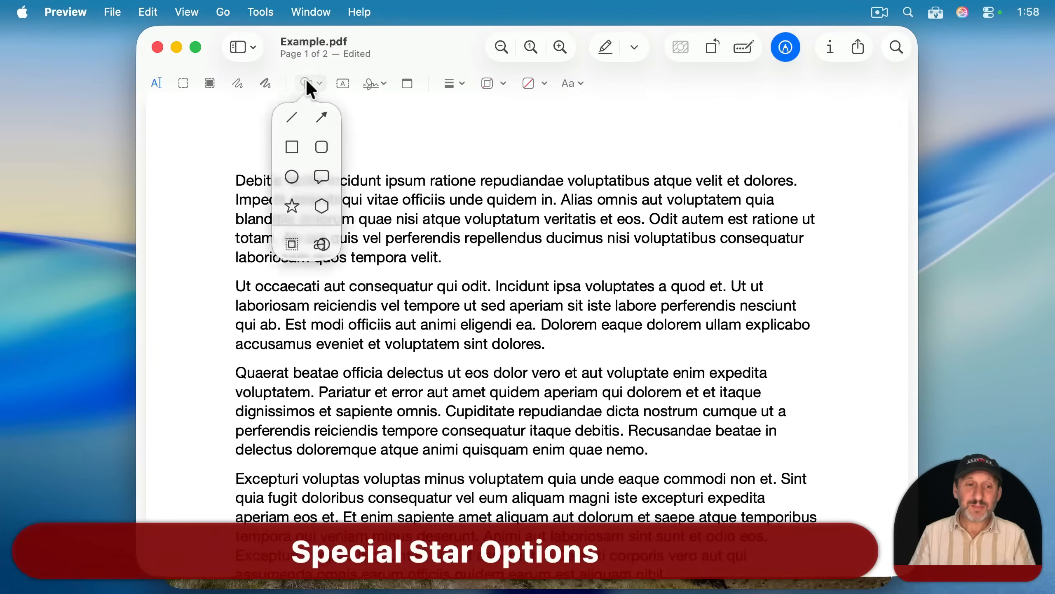
click(292, 207)
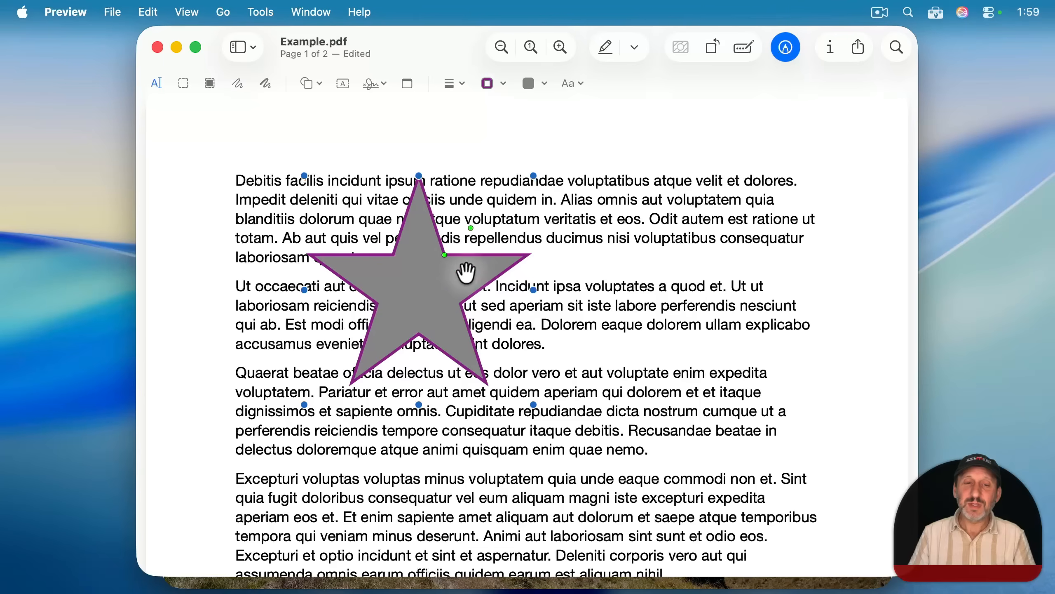
mouse_move(442, 257)
mouse_down()
mouse_move(423, 284)
mouse_move(471, 219)
mouse_move(431, 252)
mouse_move(445, 254)
mouse_up()
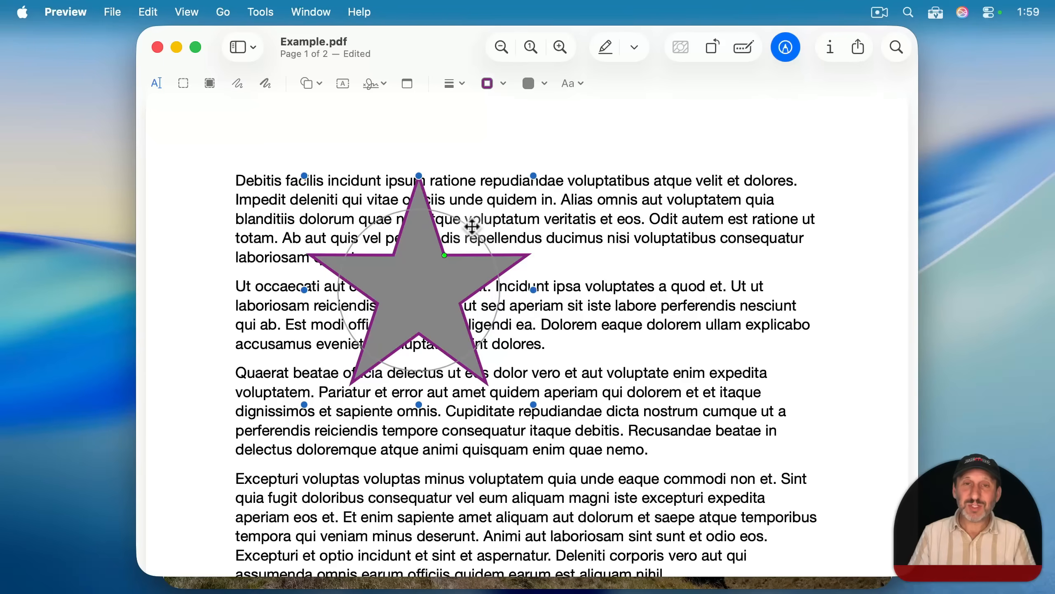
Replace the star with a regular polygon over the first paragraphs, change it to seven sides, and enter the text "Something" in it.
mouse_move(472, 227)
mouse_down()
mouse_move(498, 291)
mouse_move(487, 339)
mouse_move(416, 369)
mouse_move(366, 354)
mouse_move(338, 299)
mouse_move(353, 250)
mouse_move(400, 222)
mouse_move(444, 218)
mouse_move(491, 241)
mouse_move(509, 265)
mouse_move(467, 203)
mouse_move(412, 200)
mouse_move(442, 200)
mouse_move(479, 248)
mouse_move(471, 228)
mouse_up()
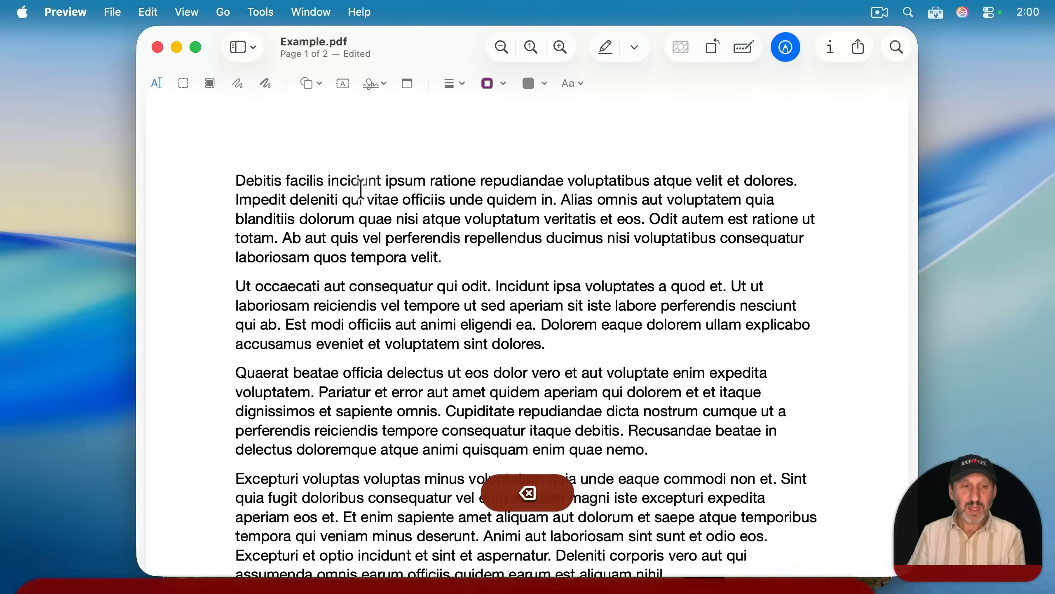
click(310, 83)
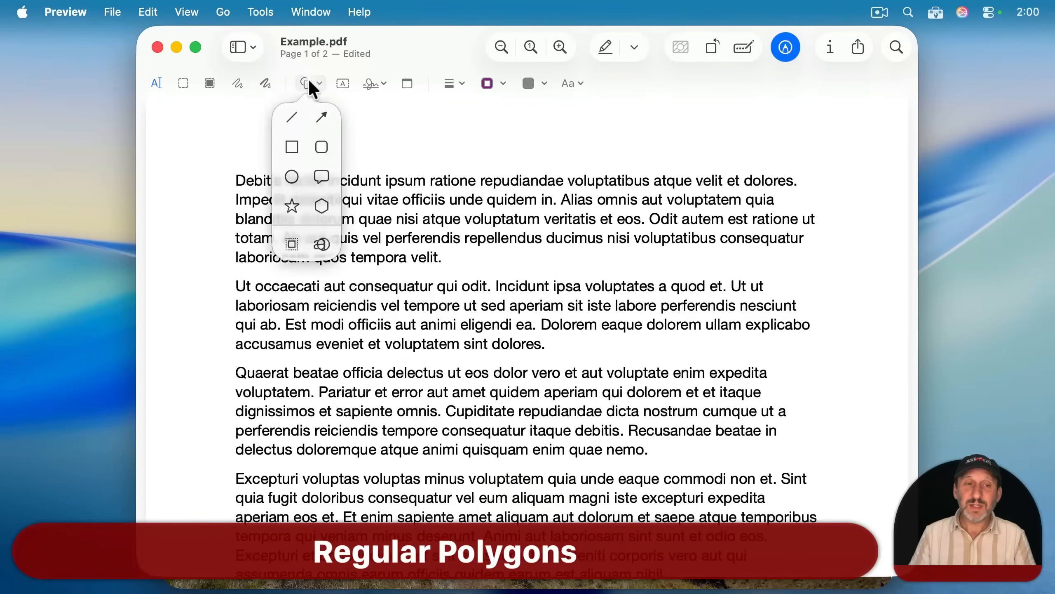
click(321, 205)
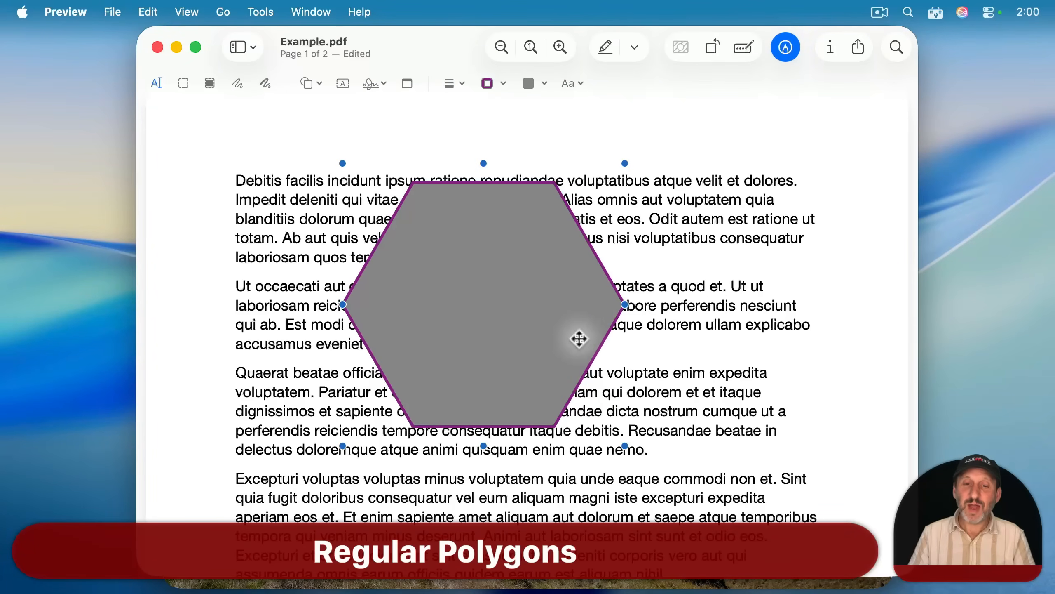
drag(579, 335, 551, 385)
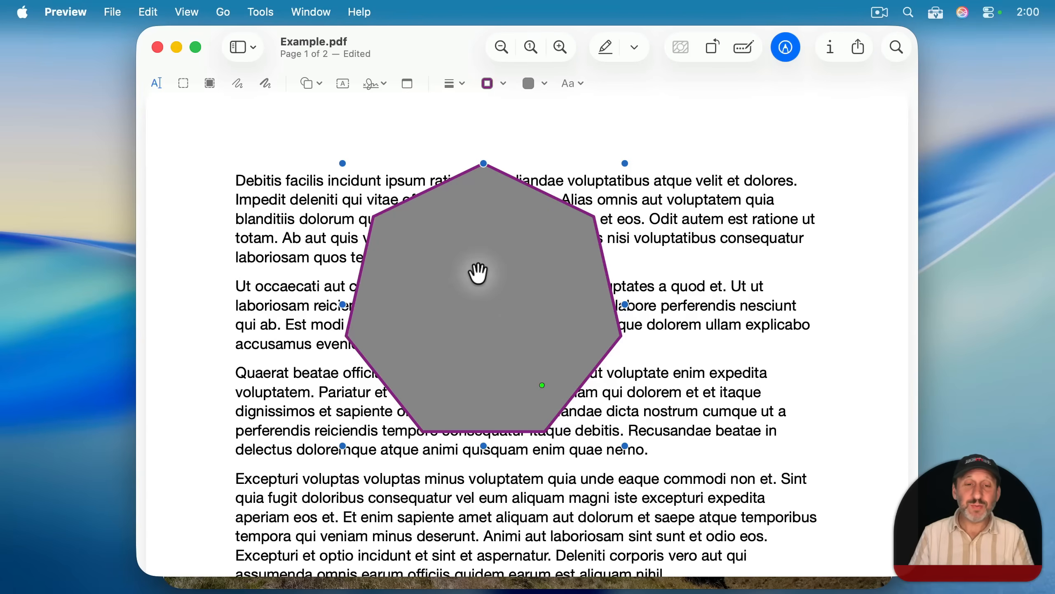
double_click(477, 299)
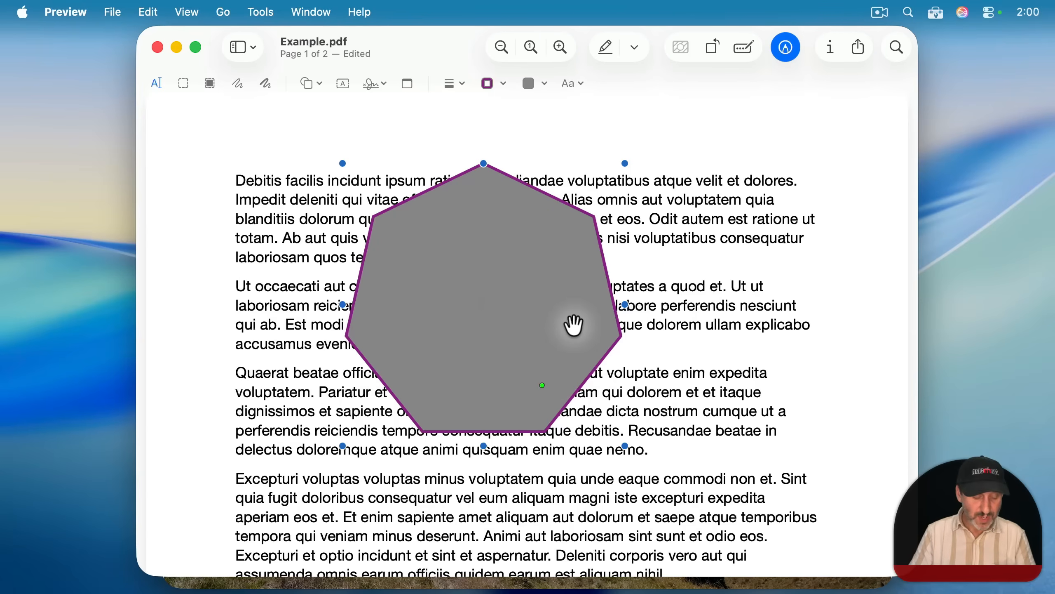
text(Something)
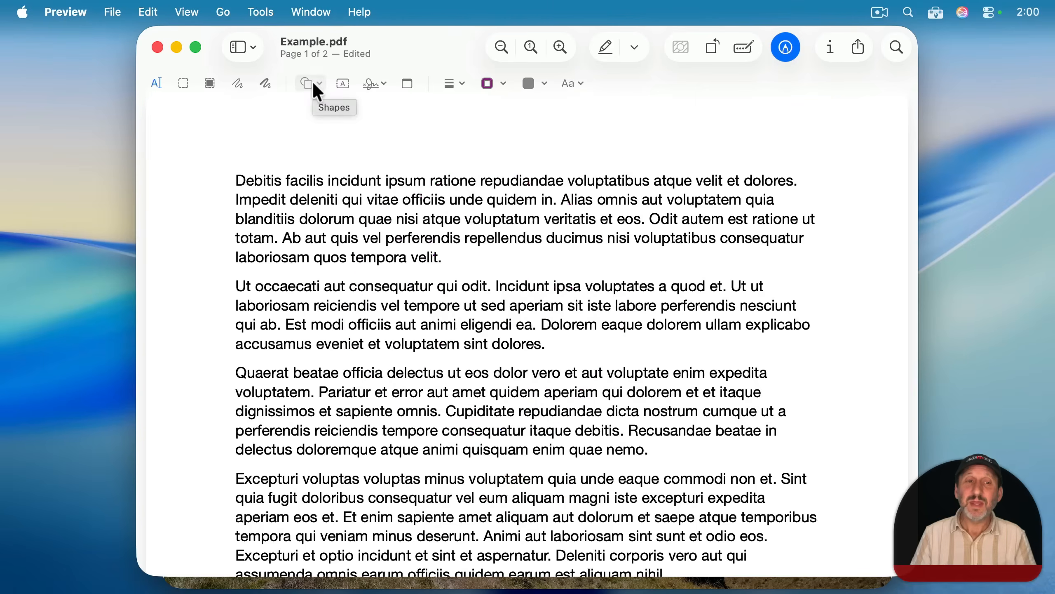
Replace the polygon with a purple-bordered, light grey speech bubble over the first paragraphs, containing the text "Something".
click(312, 81)
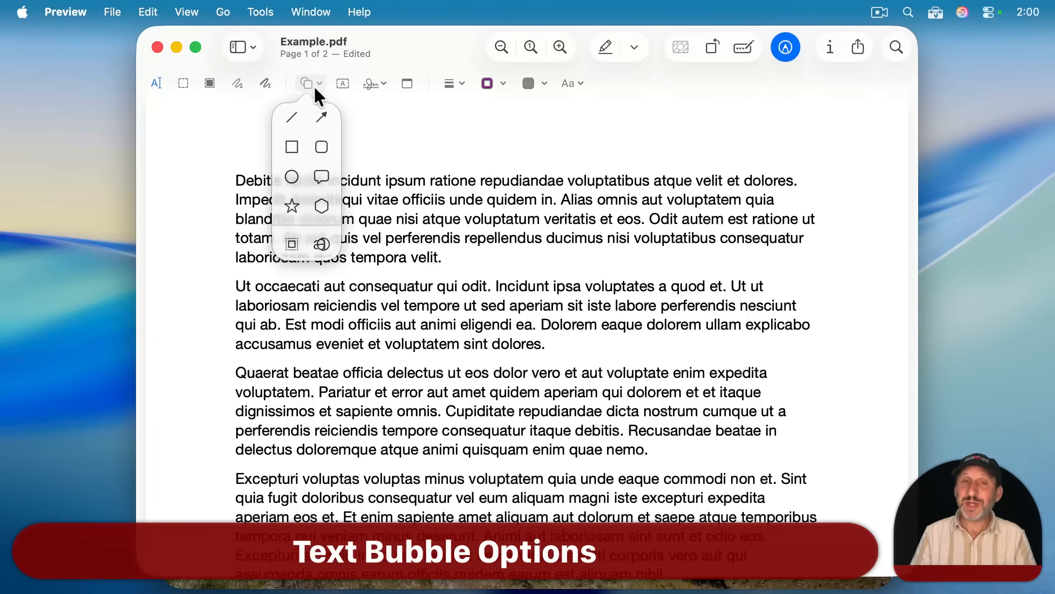
click(324, 178)
drag(750, 464, 527, 213)
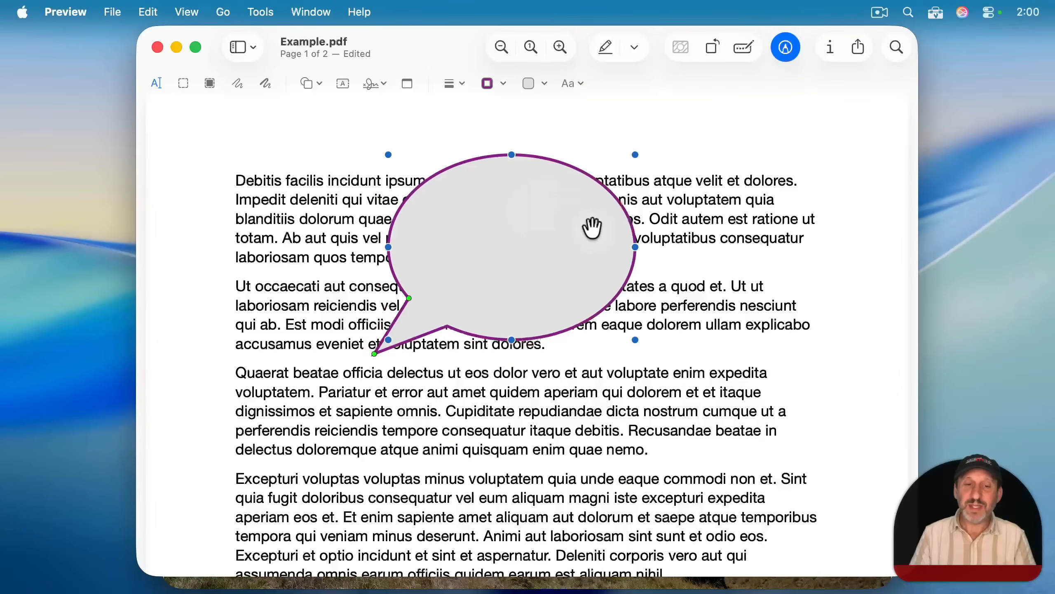
click(483, 241)
text(Somethi)
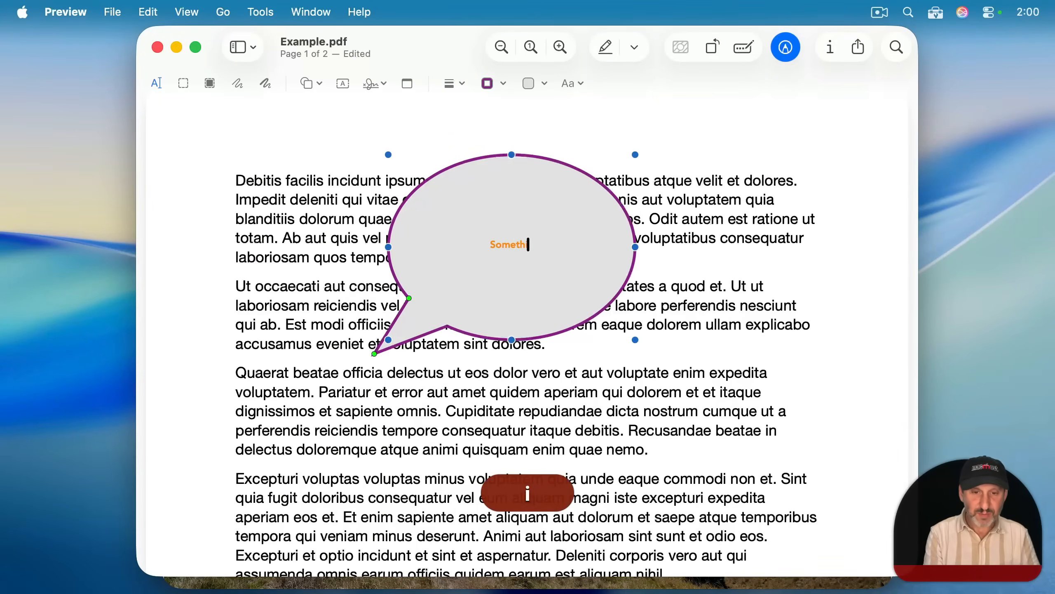
Format all of the speech bubble's text as 12 pt in black.
key(cmd+a)
click(573, 83)
click(537, 143)
click(538, 143)
click(538, 143)
click(538, 143)
click(653, 122)
click(717, 155)
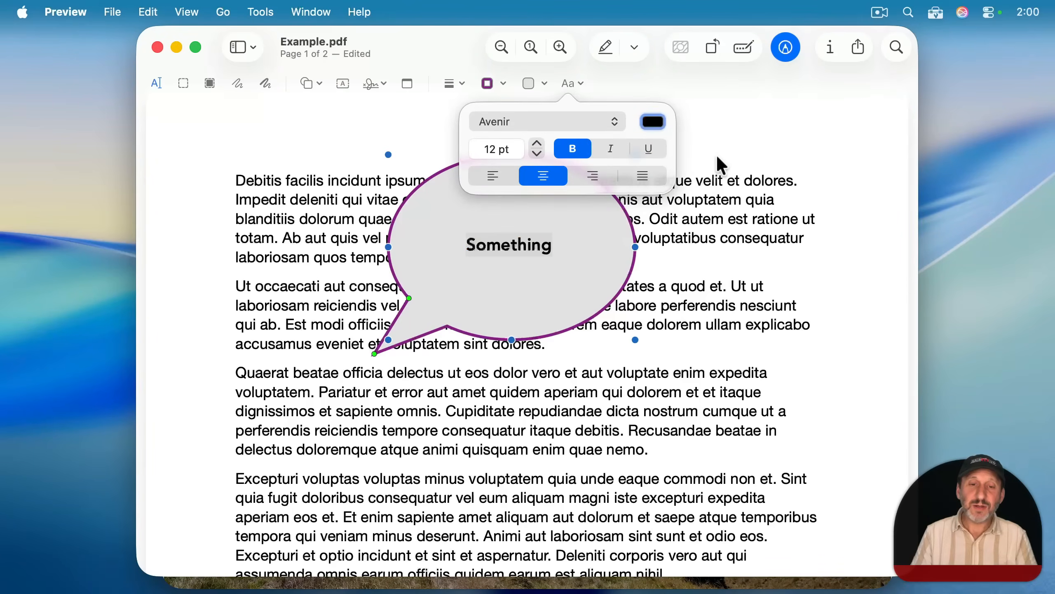
click(620, 244)
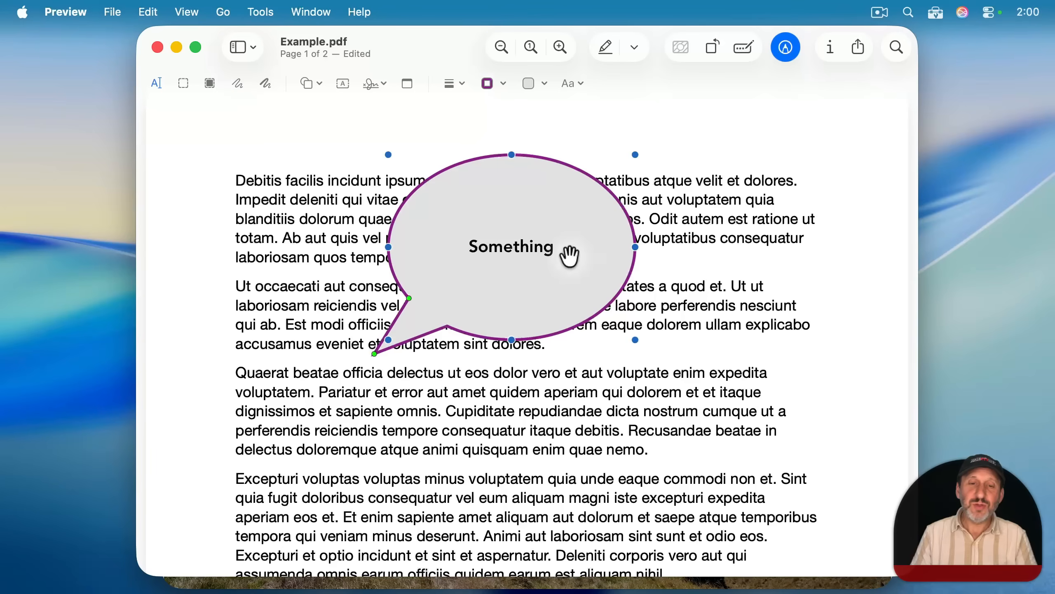
Shrink the speech bubble to fit closely around its text, shift it down and to the right, and enlarge it again.
drag(636, 339, 515, 229)
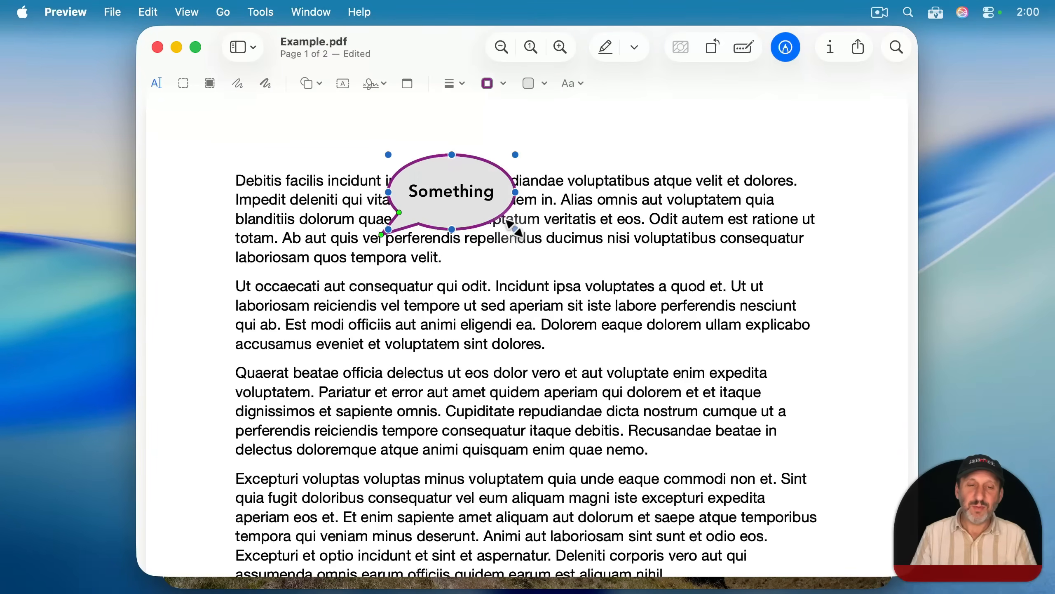
drag(448, 196, 467, 223)
drag(582, 291, 646, 345)
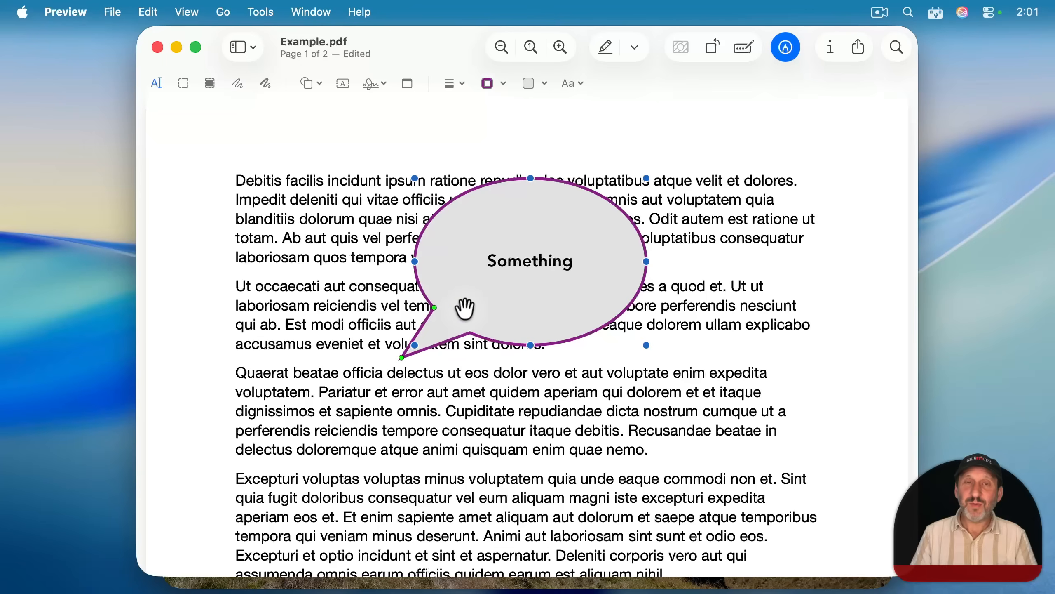
Reshape the speech bubble's tail by repositioning its tip and narrowing its base.
drag(402, 360, 420, 442)
drag(353, 407, 311, 371)
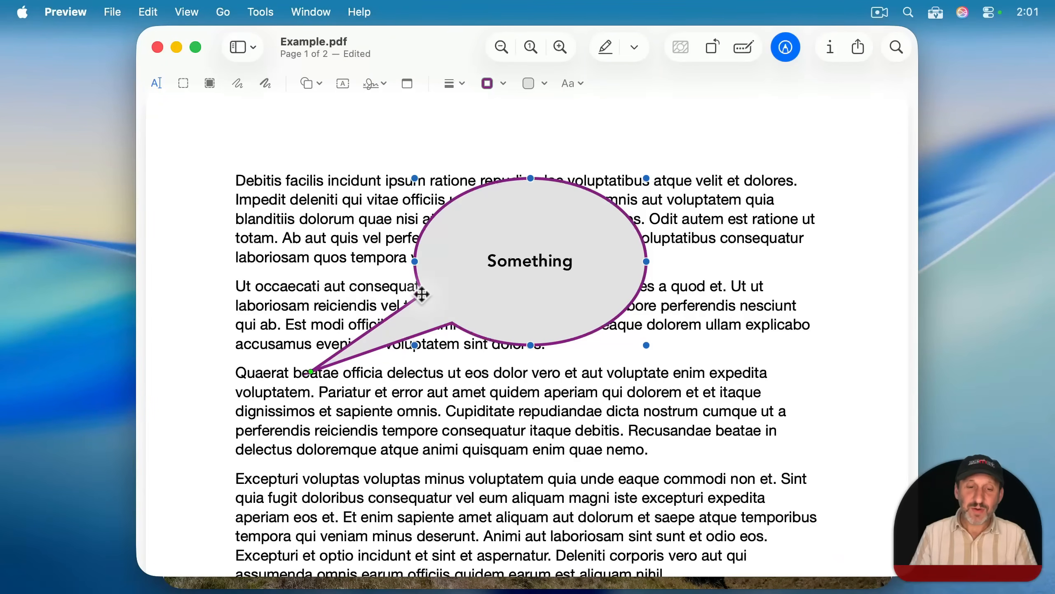
drag(422, 293, 459, 322)
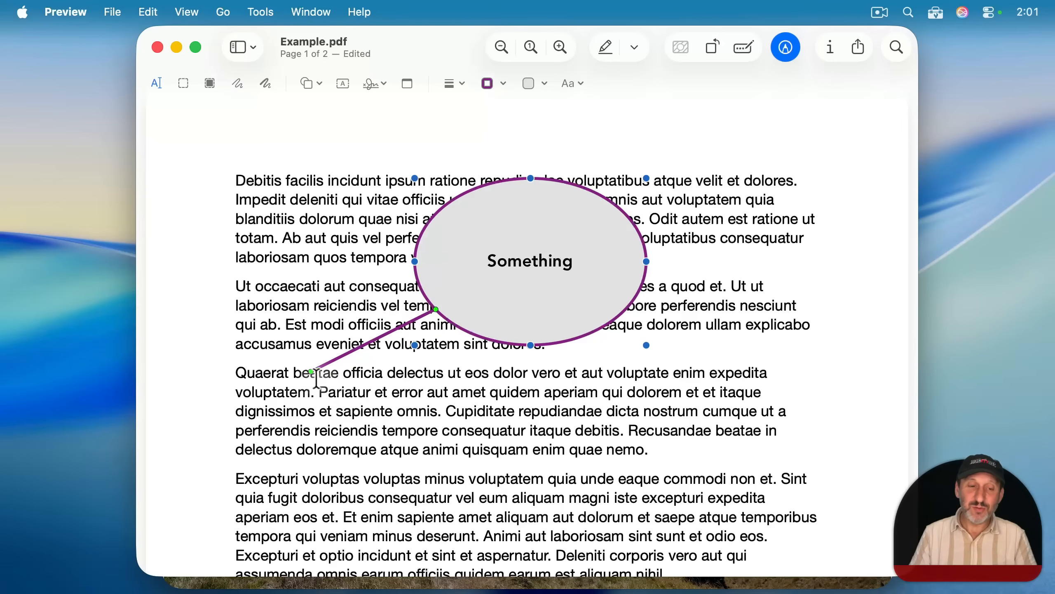
drag(312, 369, 376, 413)
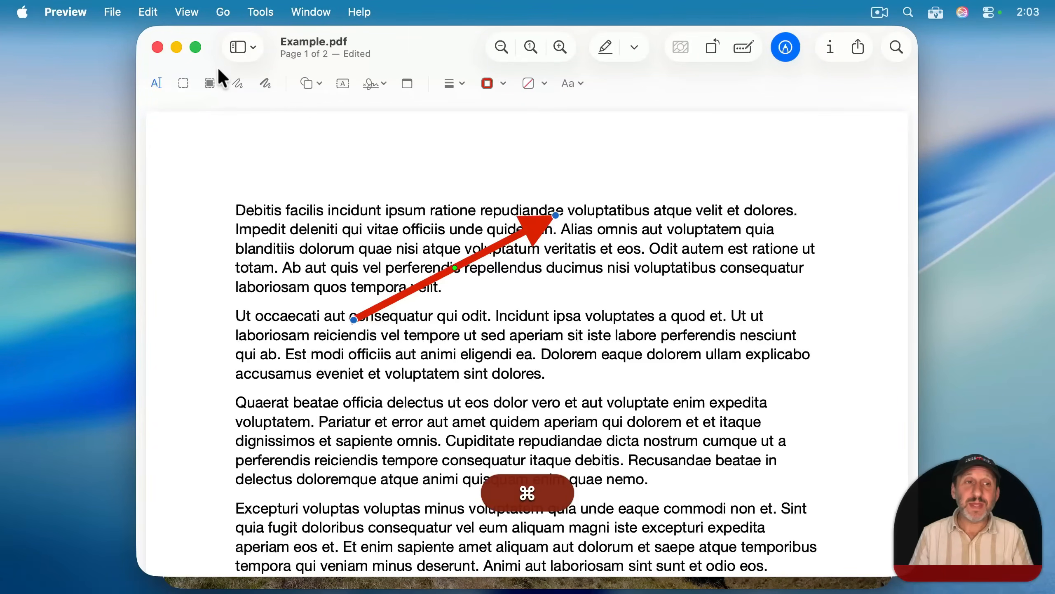
Copy the red arrow and paste a duplicate of it onto the page.
click(157, 13)
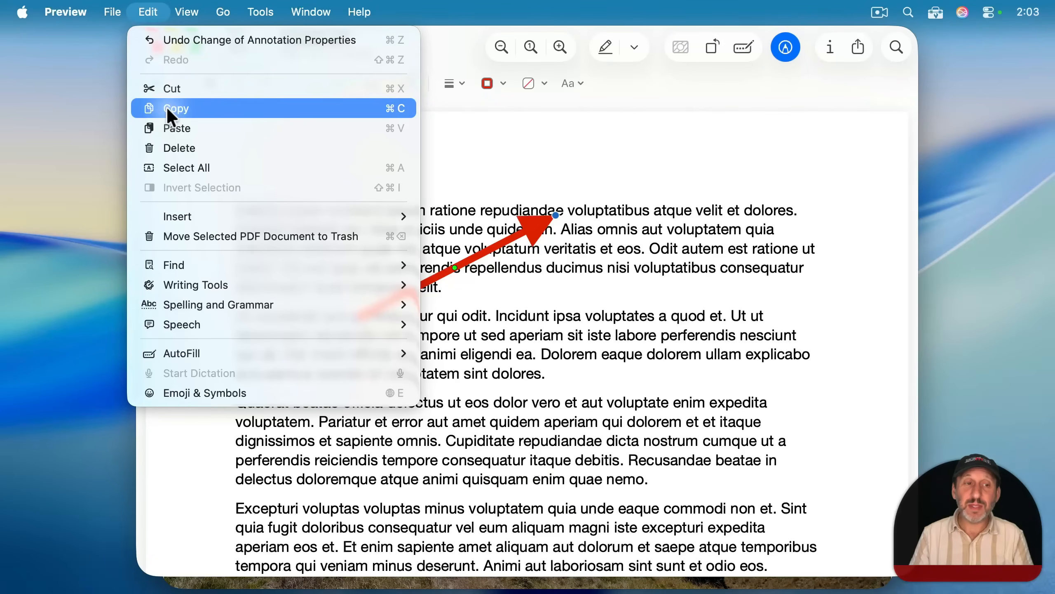
click(169, 125)
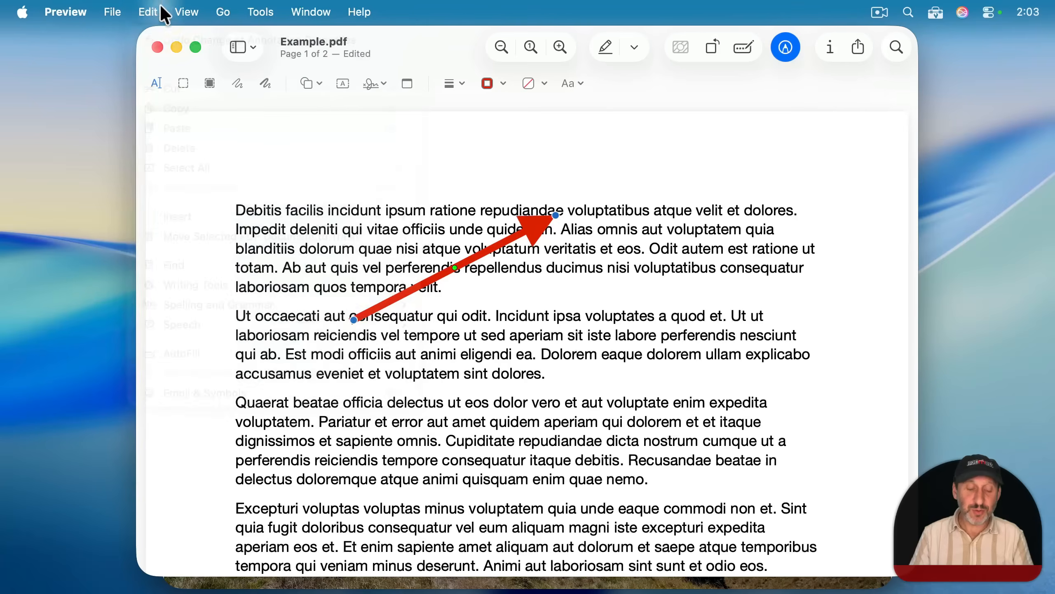
key(super+v)
drag(532, 262, 527, 230)
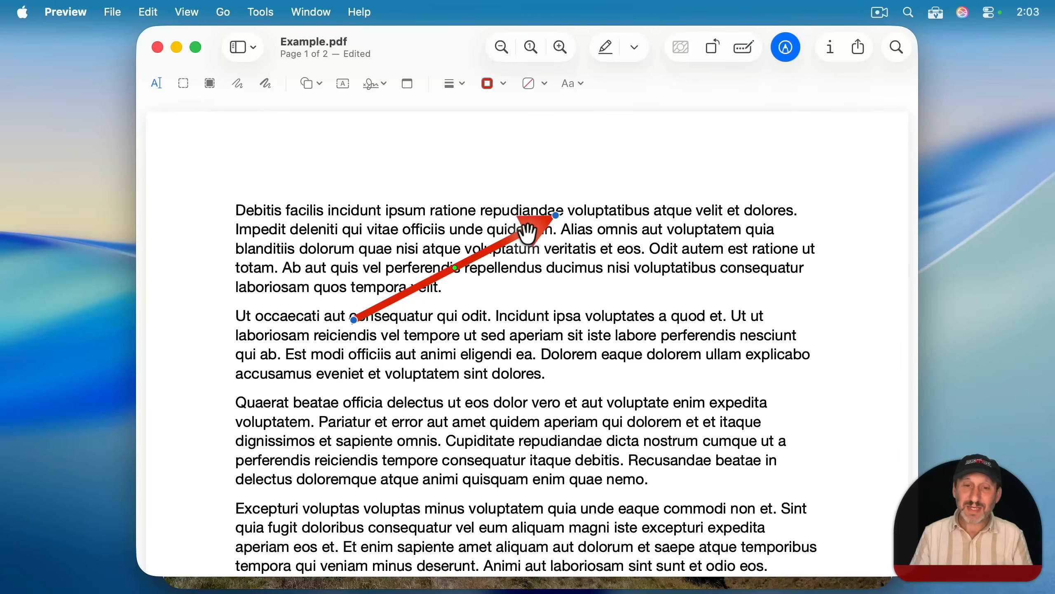
Duplicate the red arrow, aim the copy down toward the third paragraph, and delete that copy.
key(alt)
drag(529, 233, 583, 259)
drag(576, 254, 510, 463)
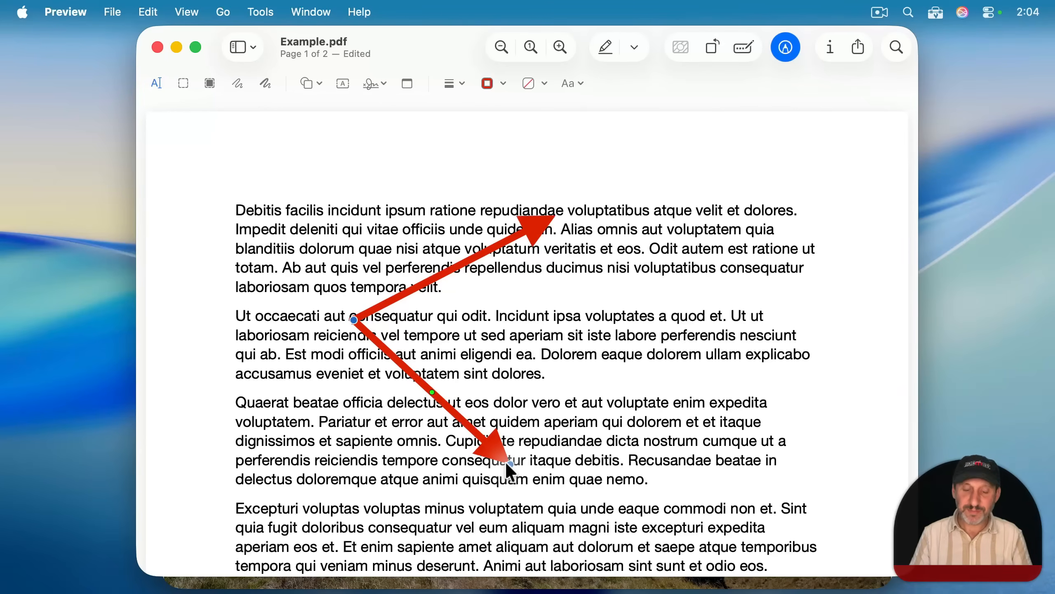
key(Delete)
Add an oval with a red border and a light blue fill, and position it over the red arrow.
click(307, 87)
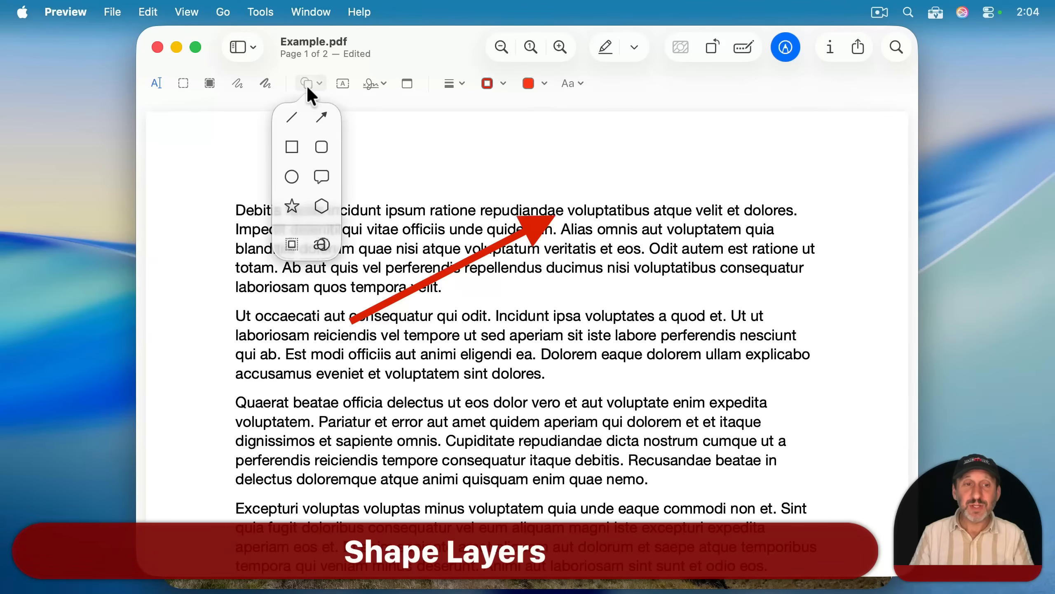
click(293, 177)
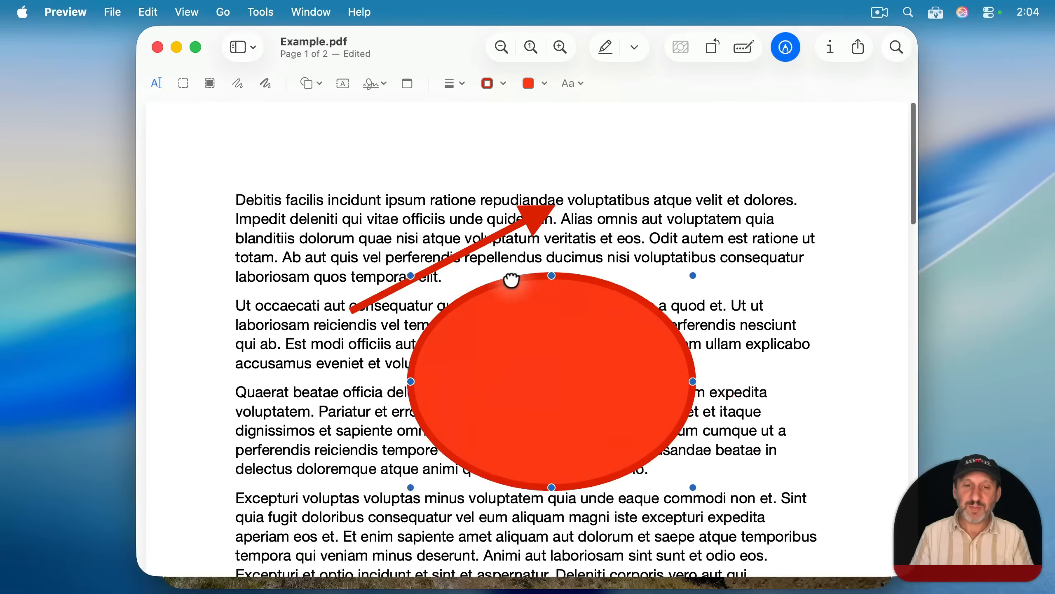
drag(511, 281, 468, 250)
click(533, 83)
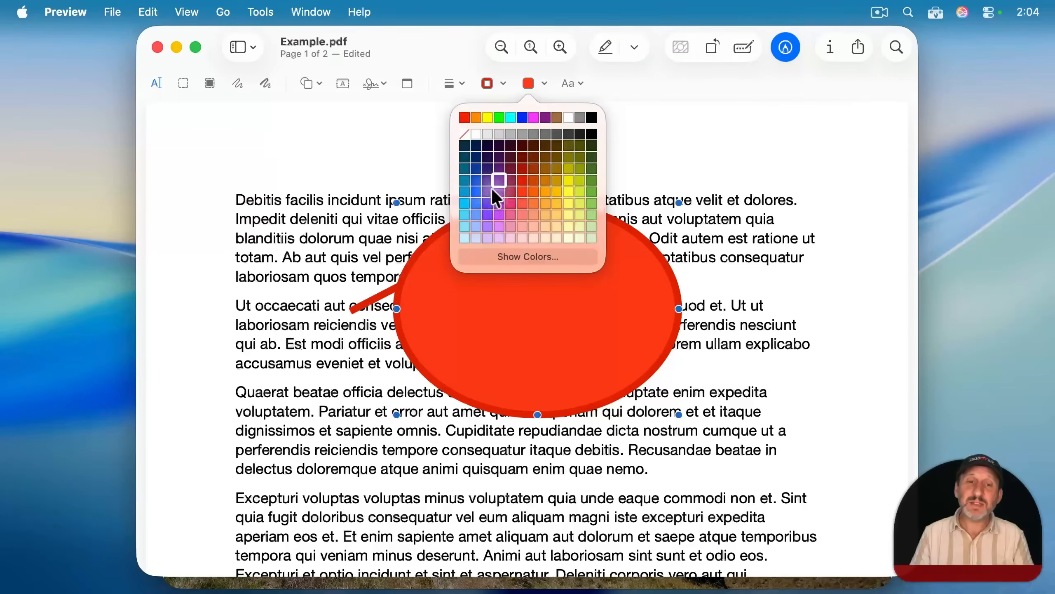
click(462, 223)
drag(462, 224, 494, 256)
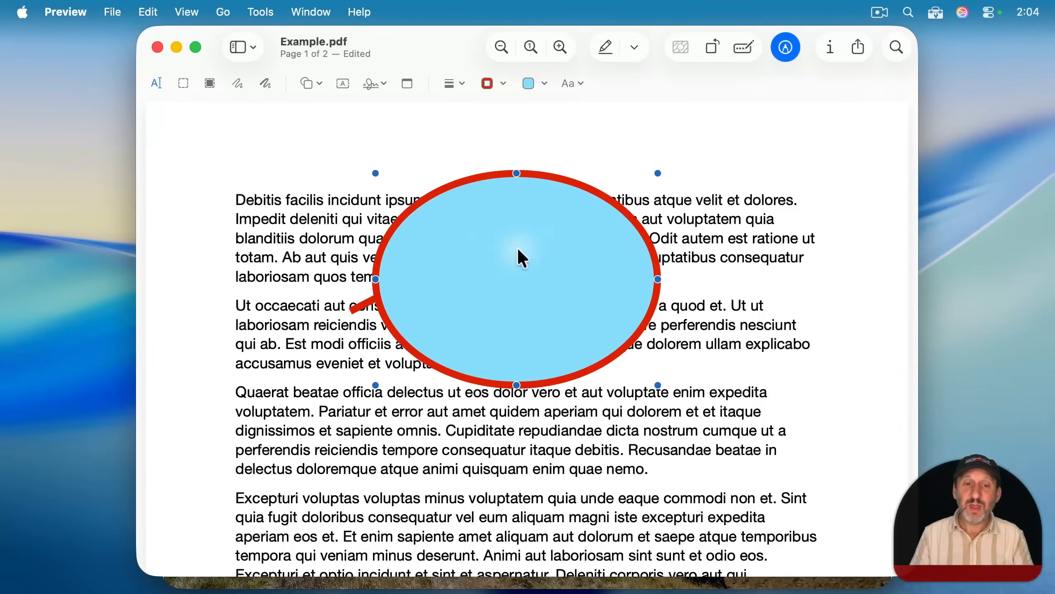
drag(505, 245, 482, 227)
Send the light blue oval to the back, behind the arrow, and shift the arrow slightly down and to the left.
right_click(470, 225)
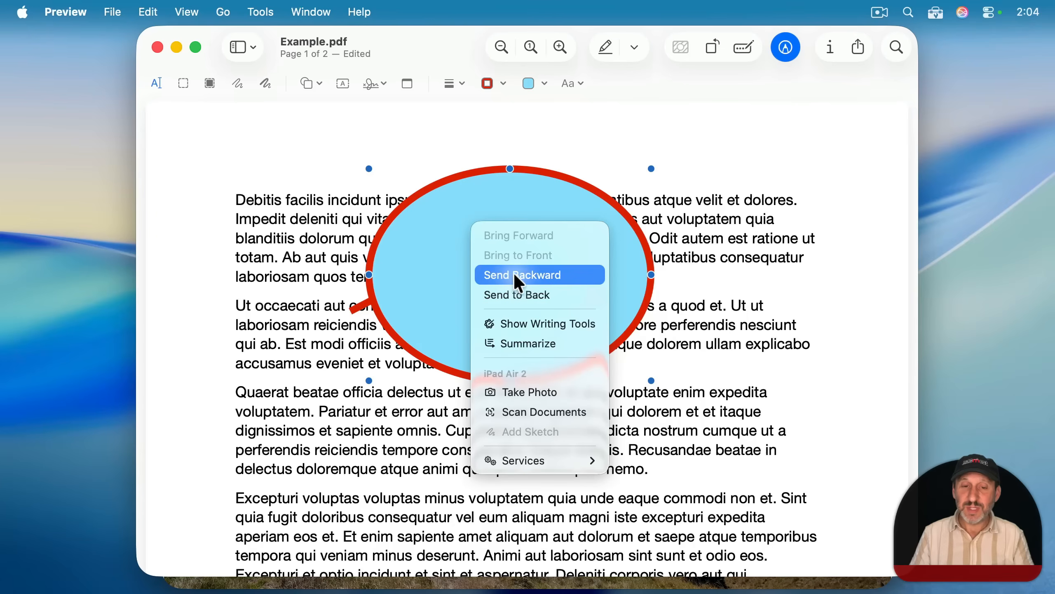
click(518, 292)
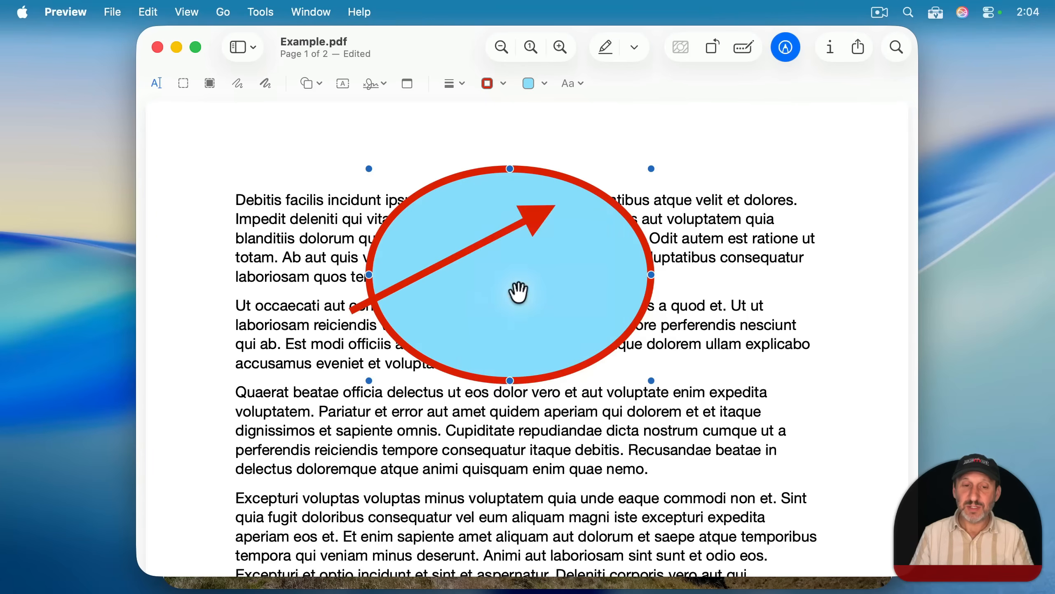
right_click(531, 217)
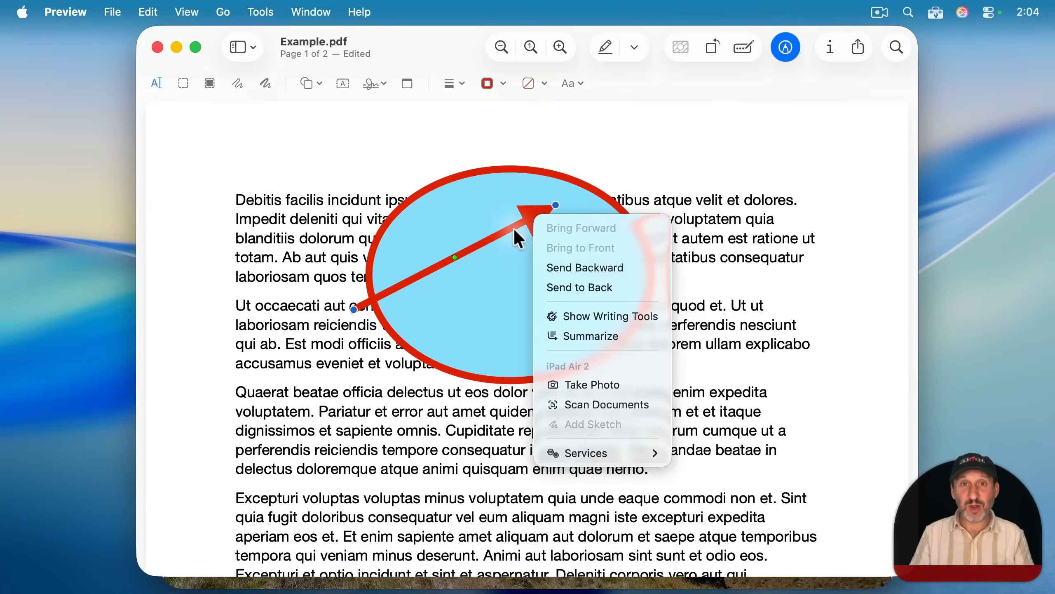
click(508, 251)
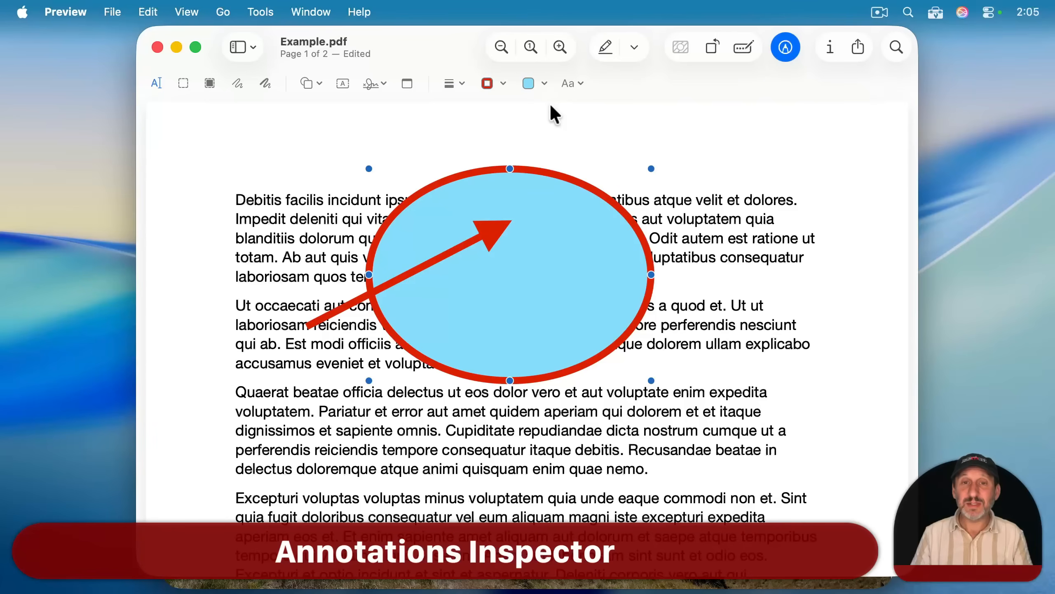
Show the annotations list in the inspector and select the oval and arrow entries in turn.
click(262, 9)
click(274, 35)
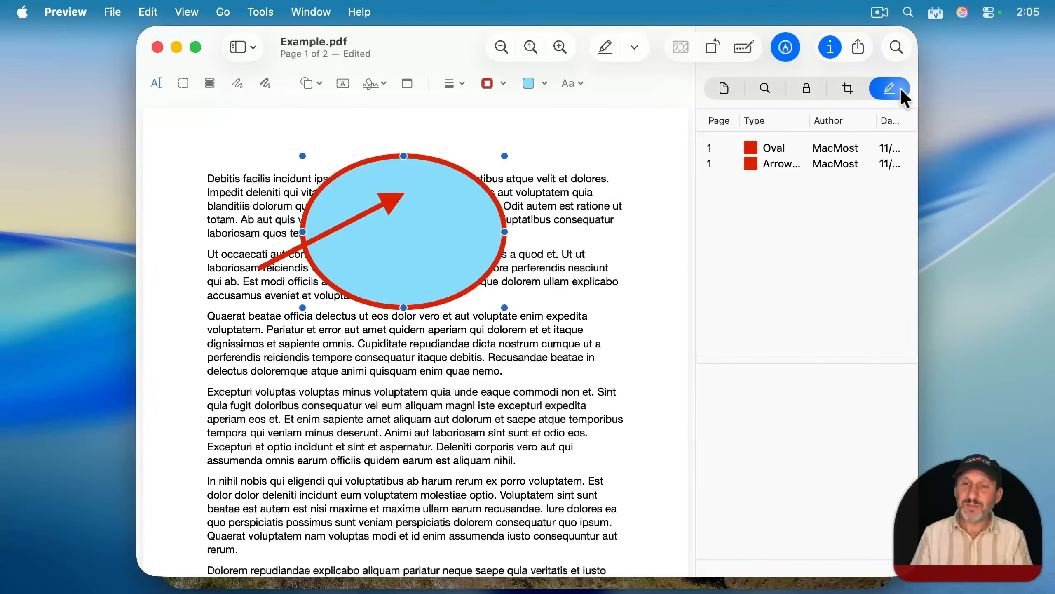
click(773, 148)
click(768, 163)
click(767, 148)
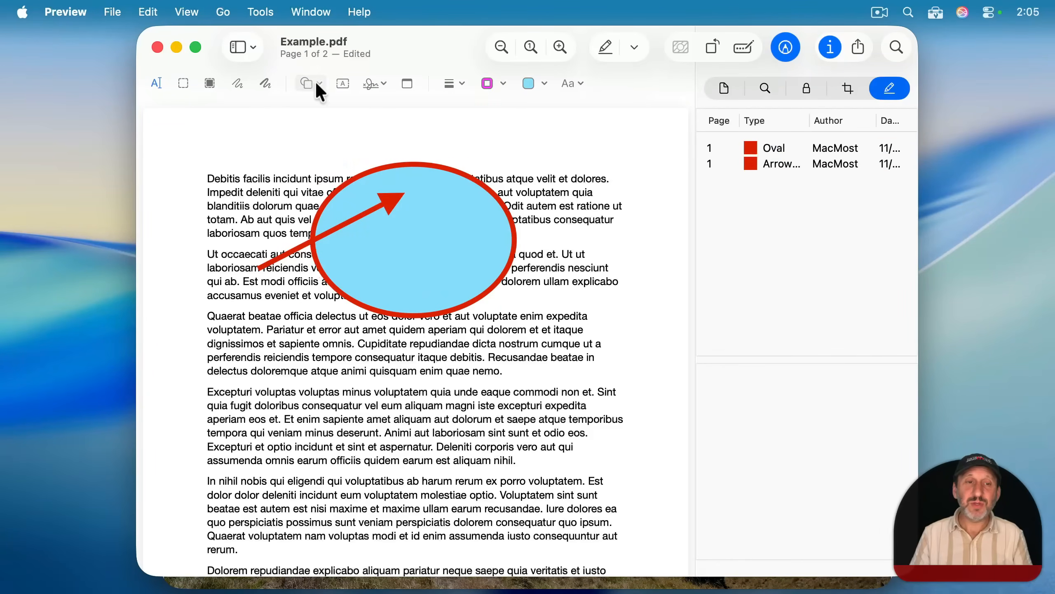
Add a star with a magenta border and light blue fill, overlapping the lower part of the oval.
click(319, 84)
click(292, 207)
drag(631, 514, 446, 316)
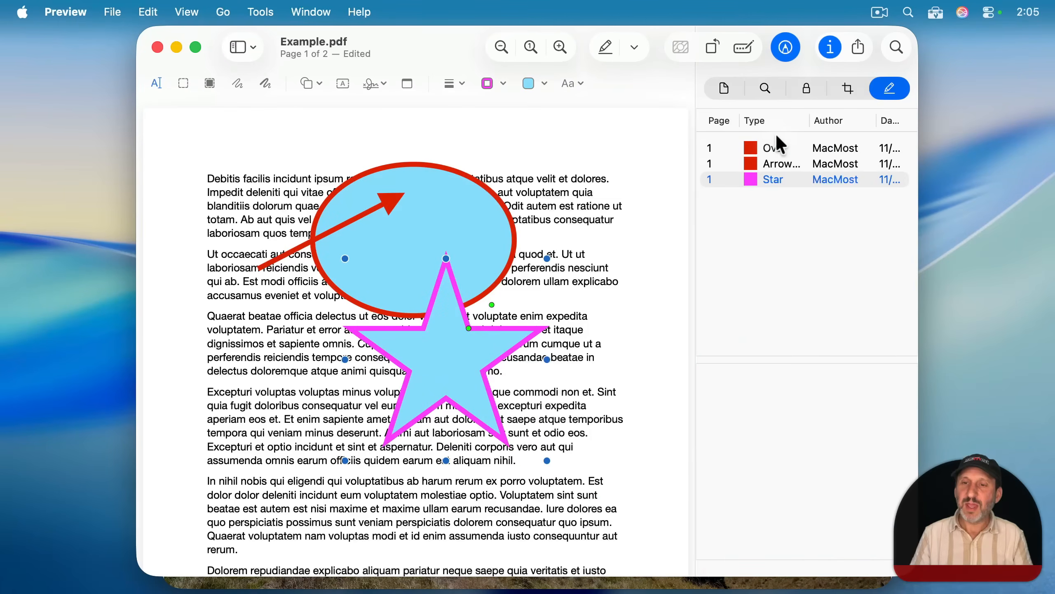
Select the oval, arrow and star on the page and in the annotations list to examine how entries and shapes correspond.
click(428, 190)
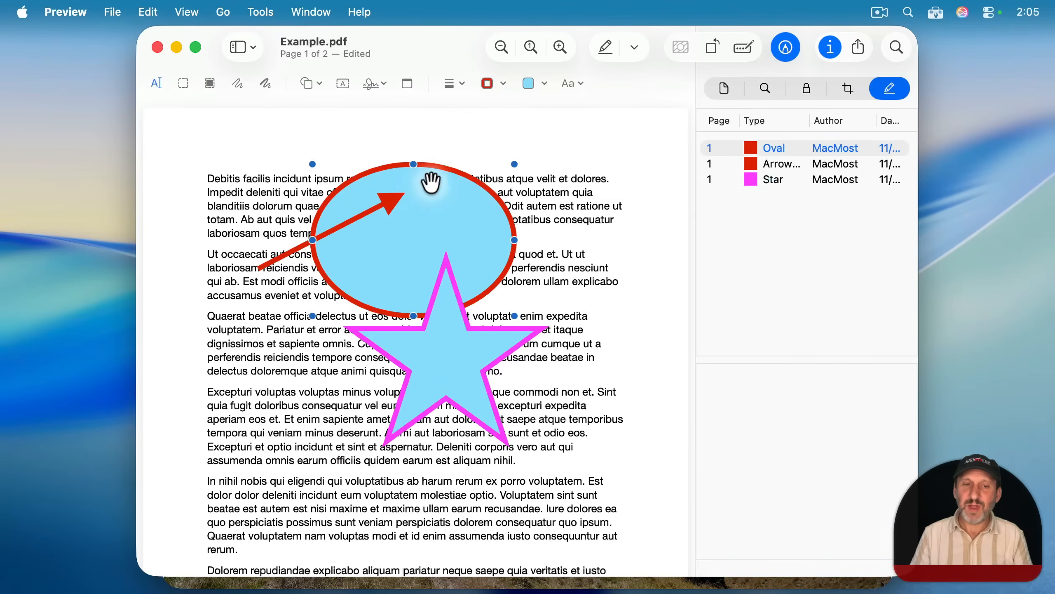
click(292, 251)
click(455, 339)
click(811, 149)
click(804, 164)
click(780, 179)
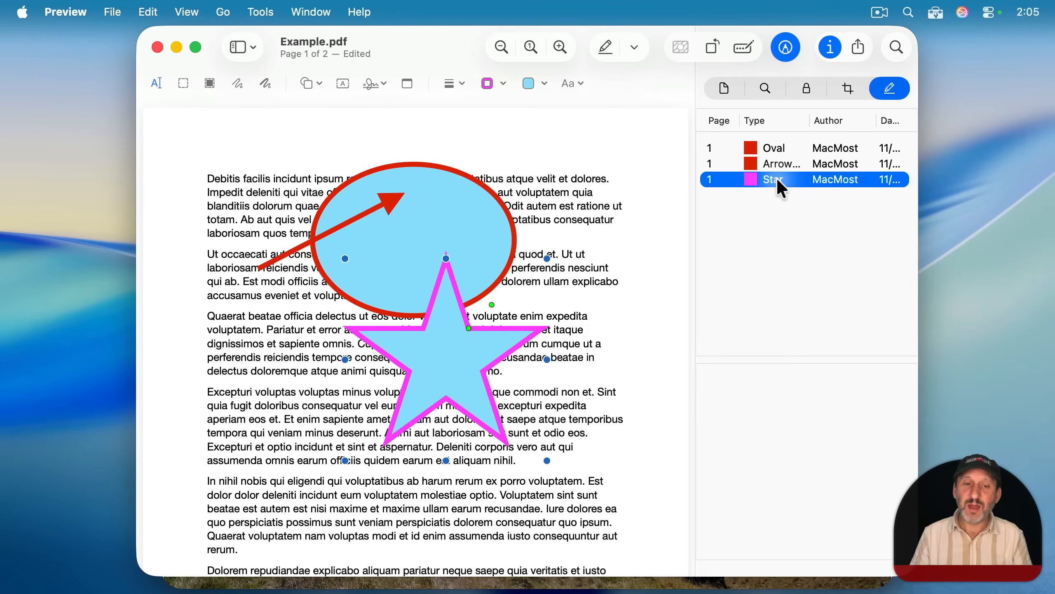
click(779, 163)
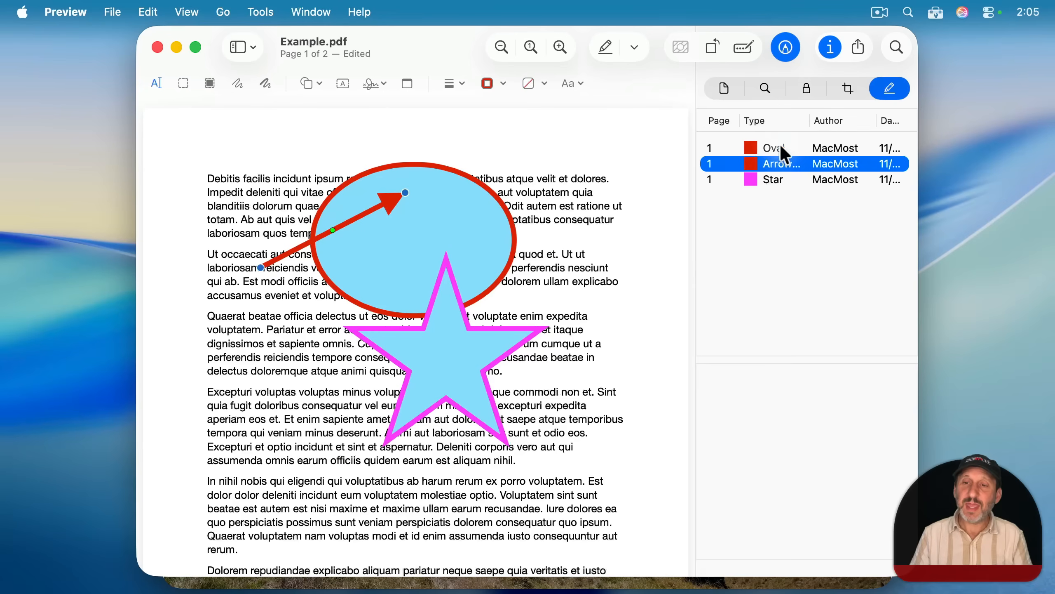
click(779, 146)
click(777, 164)
click(773, 148)
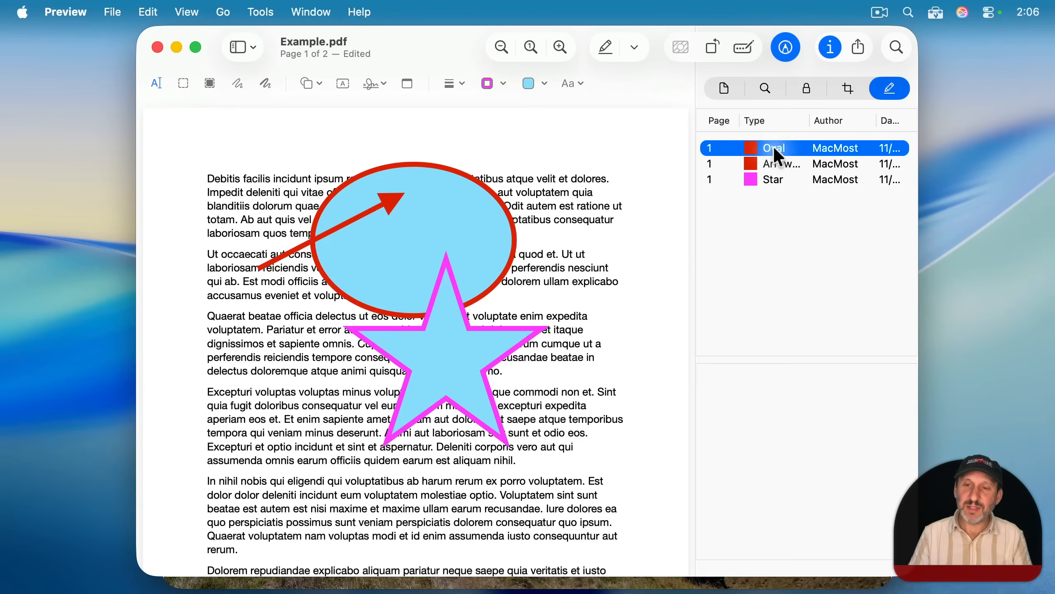
Select the arrow, star and oval entries one after another in the annotations list.
click(721, 164)
click(717, 181)
click(724, 149)
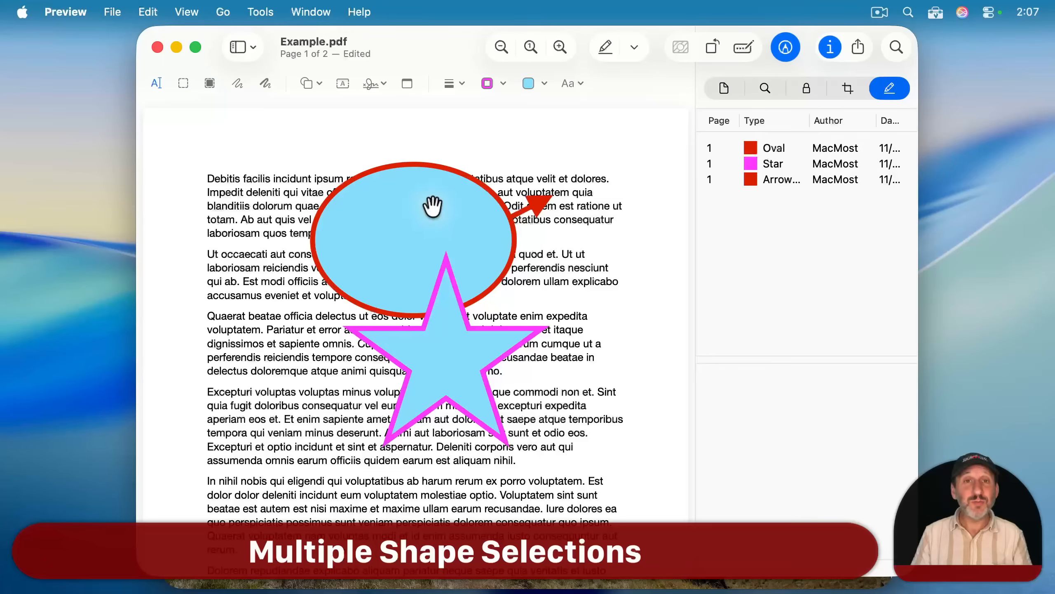
Select the star and the oval together and move both to the left and slightly up on the page.
click(489, 385)
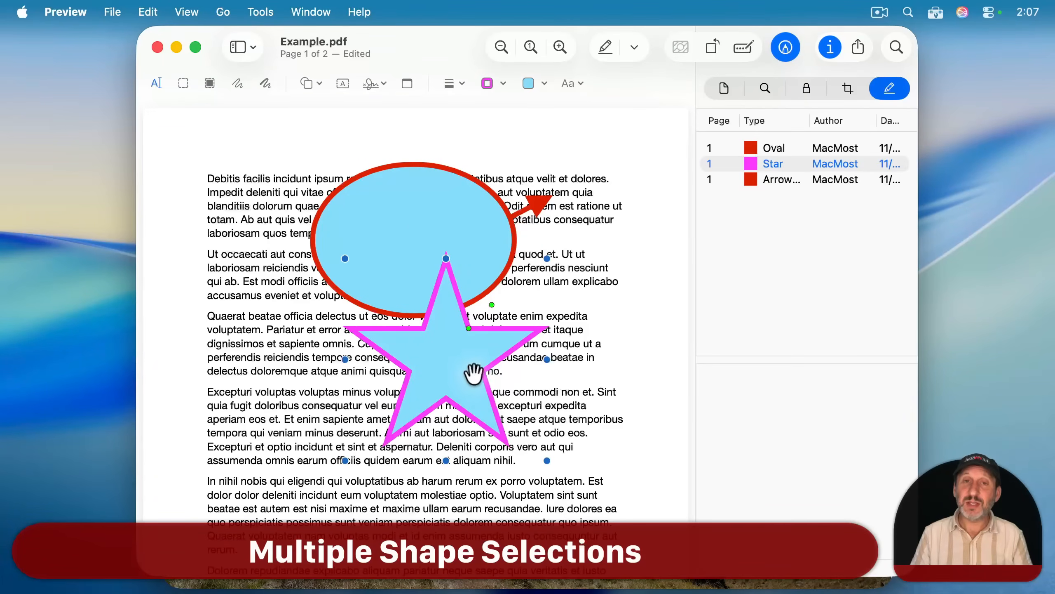
shift+click(364, 195)
drag(405, 194, 337, 188)
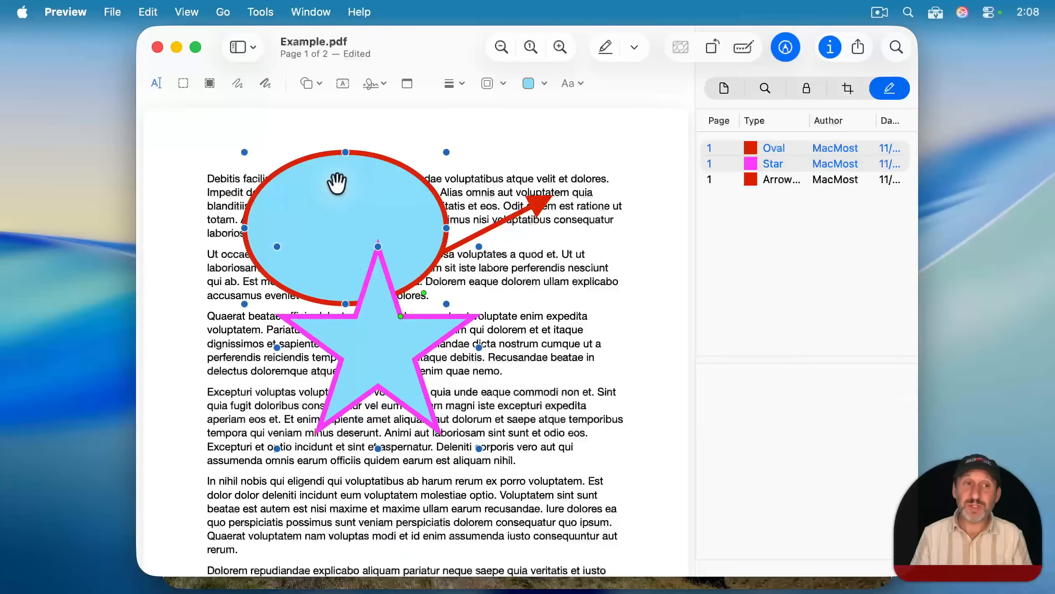
Send the selected star and oval to the back, behind the arrow, and move the star down and to the right.
right_click(370, 207)
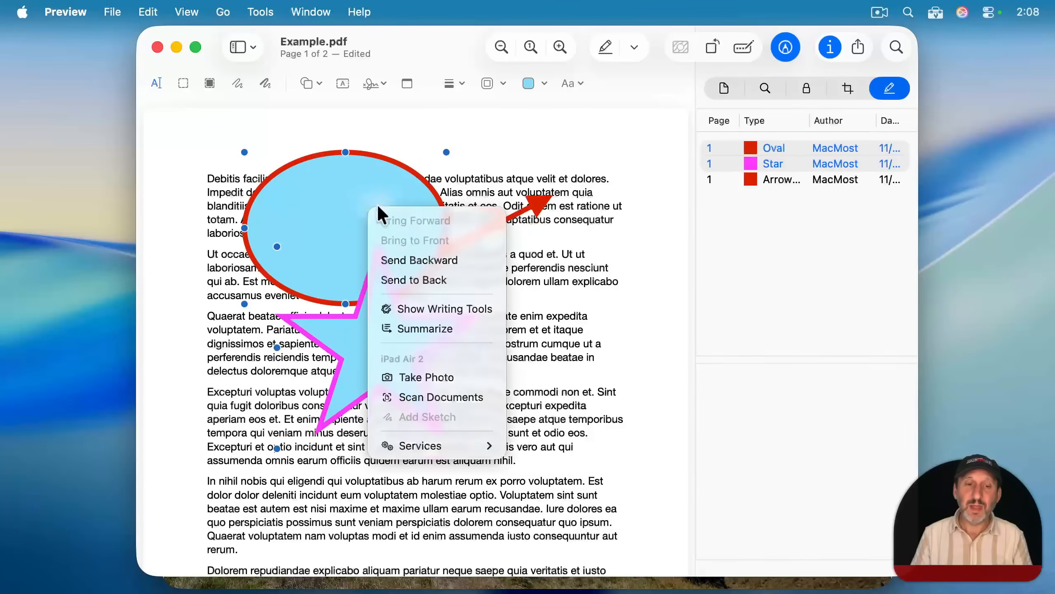
click(420, 280)
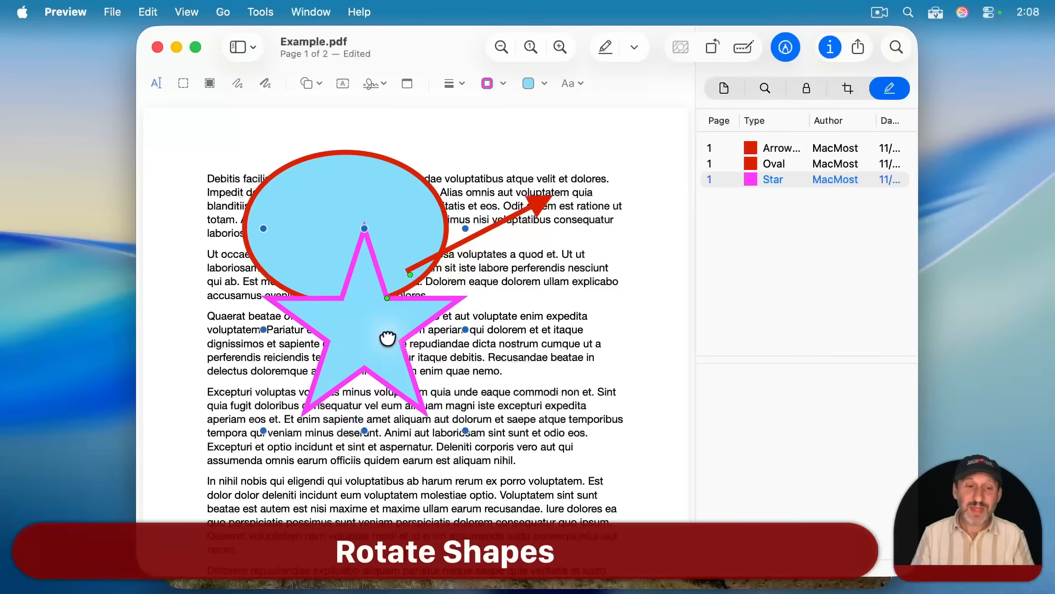
mouse_move(388, 338)
mouse_down()
mouse_move(377, 358)
mouse_move(579, 370)
mouse_move(504, 412)
mouse_move(523, 396)
mouse_move(498, 389)
mouse_up()
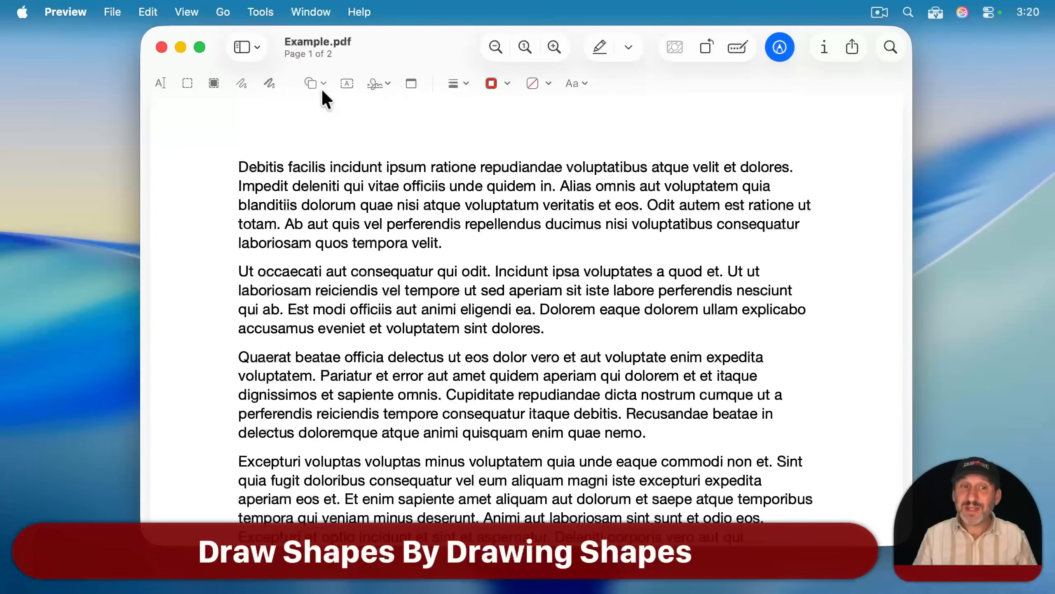
click(318, 84)
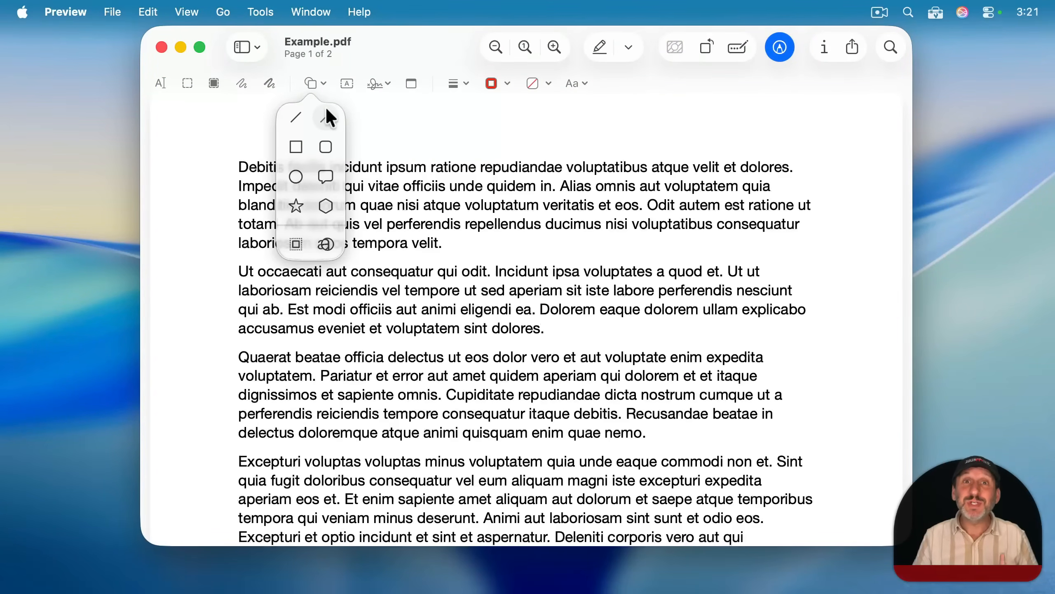
click(357, 55)
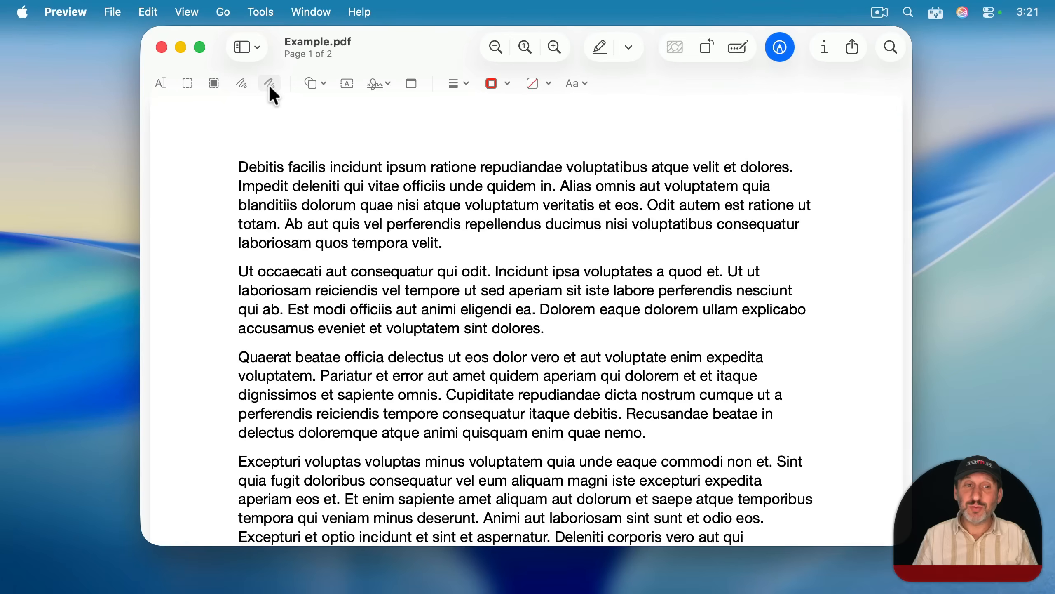
Sketch a circle over the first paragraph, switch between its freehand and clean versions, and delete it.
click(240, 86)
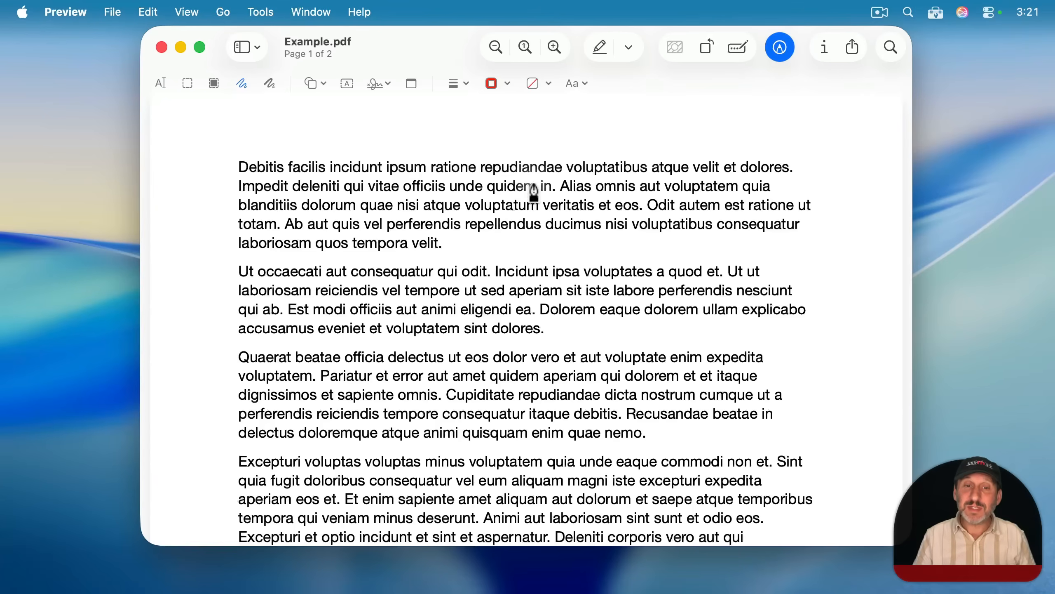
mouse_move(495, 147)
mouse_down()
mouse_move(432, 216)
mouse_move(527, 233)
mouse_move(521, 164)
mouse_move(495, 145)
mouse_up()
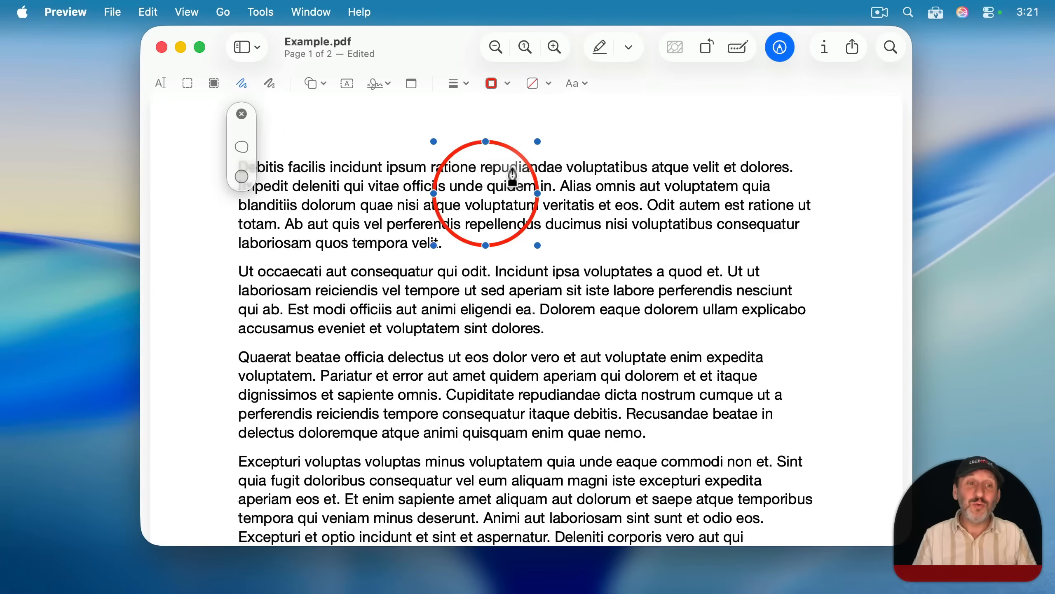
click(249, 144)
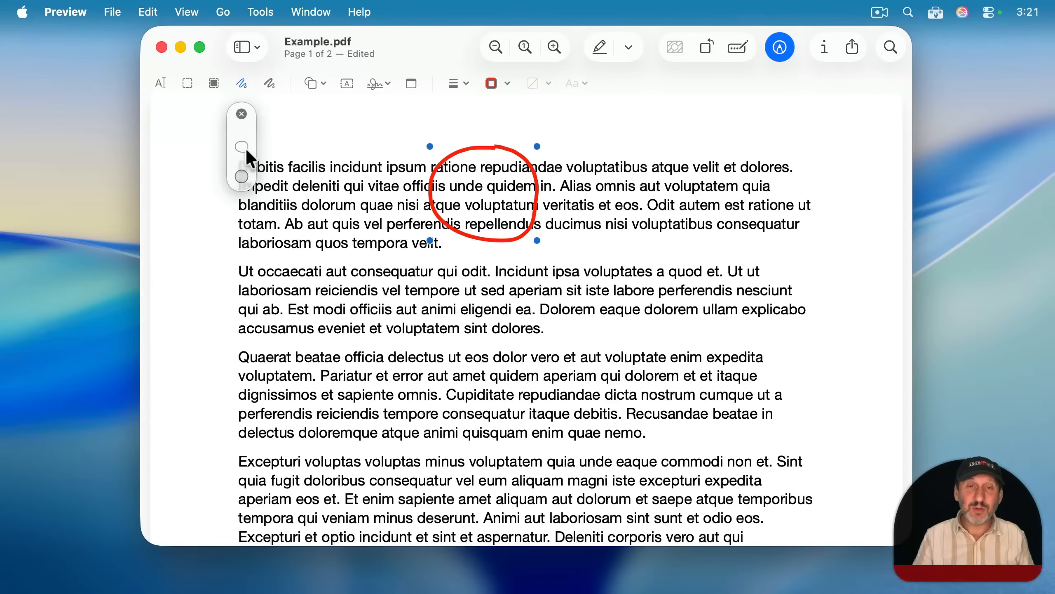
click(244, 173)
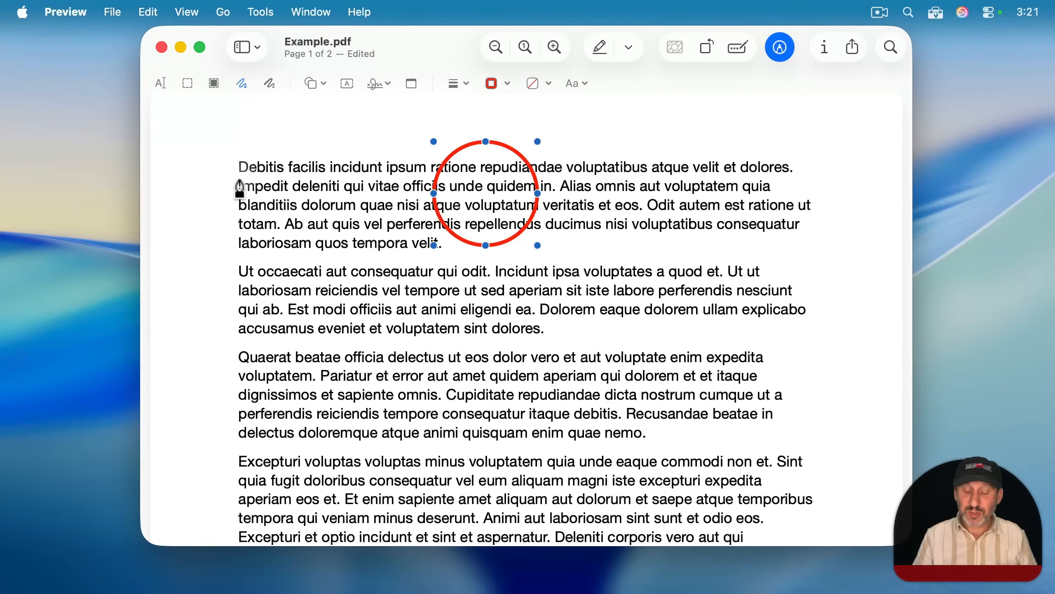
key(BackSpace)
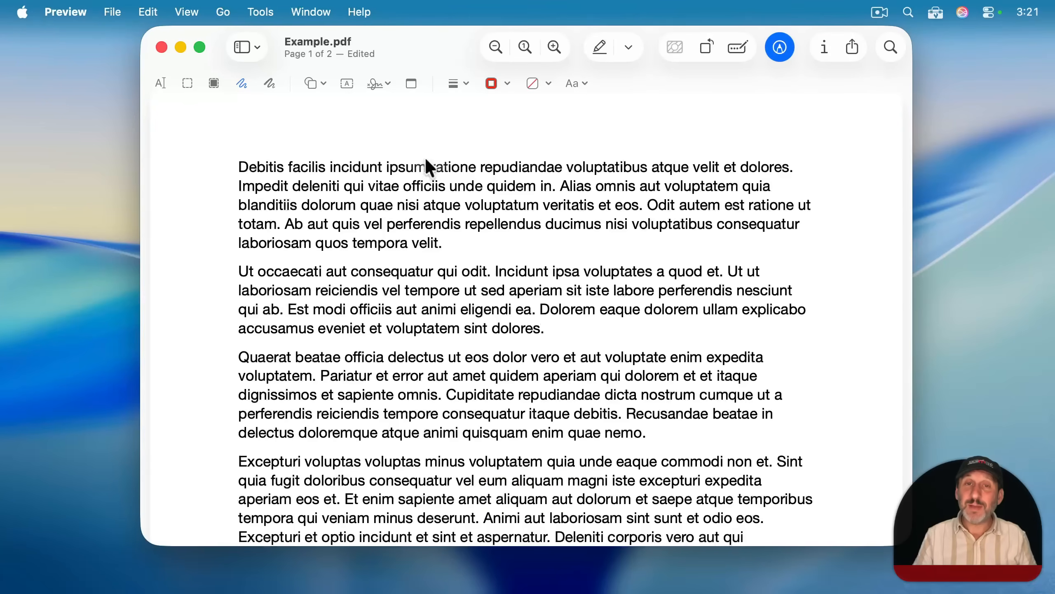
Sketch a square, a star and a speech bubble over the first paragraph by hand, deleting each before the next.
mouse_move(407, 138)
mouse_down()
mouse_move(409, 244)
mouse_move(510, 245)
mouse_move(515, 133)
mouse_move(406, 135)
mouse_up()
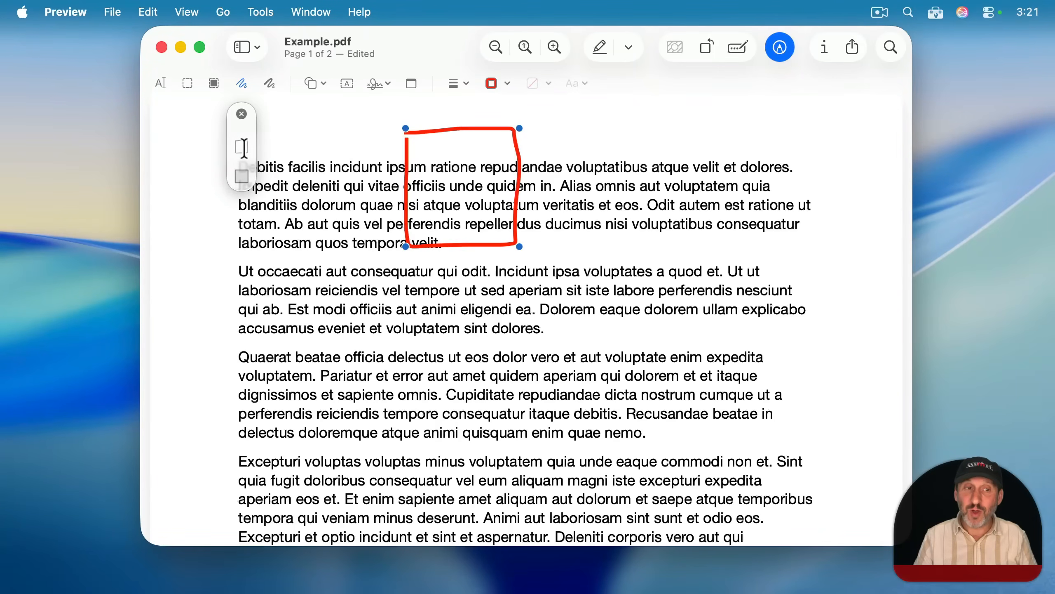
key(Delete)
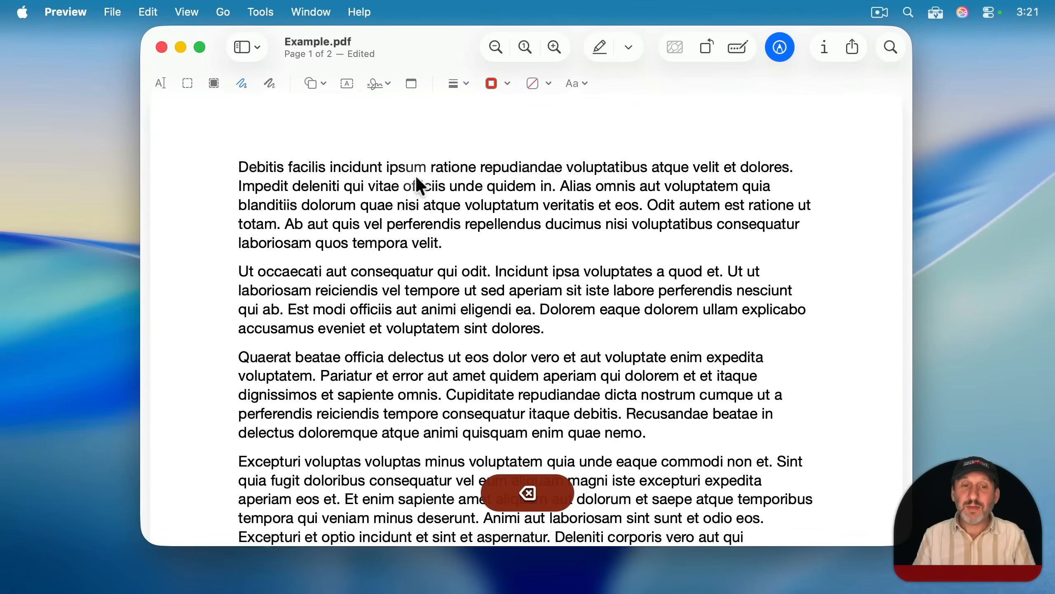
mouse_move(418, 219)
mouse_down()
mouse_move(474, 154)
mouse_move(513, 222)
mouse_move(432, 179)
mouse_move(534, 169)
mouse_move(477, 203)
mouse_move(417, 219)
mouse_up()
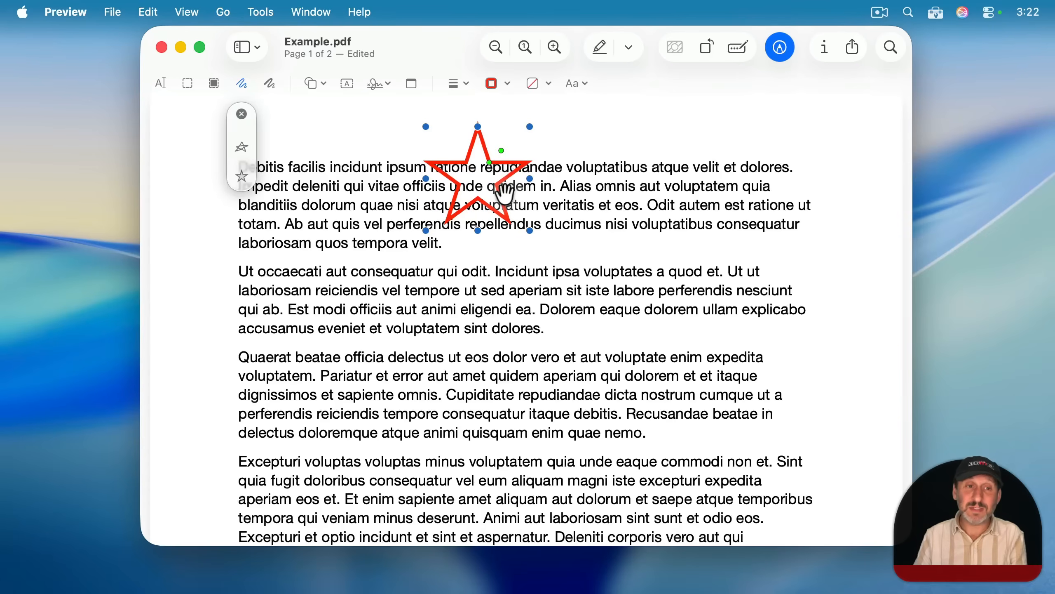
key(BackSpace)
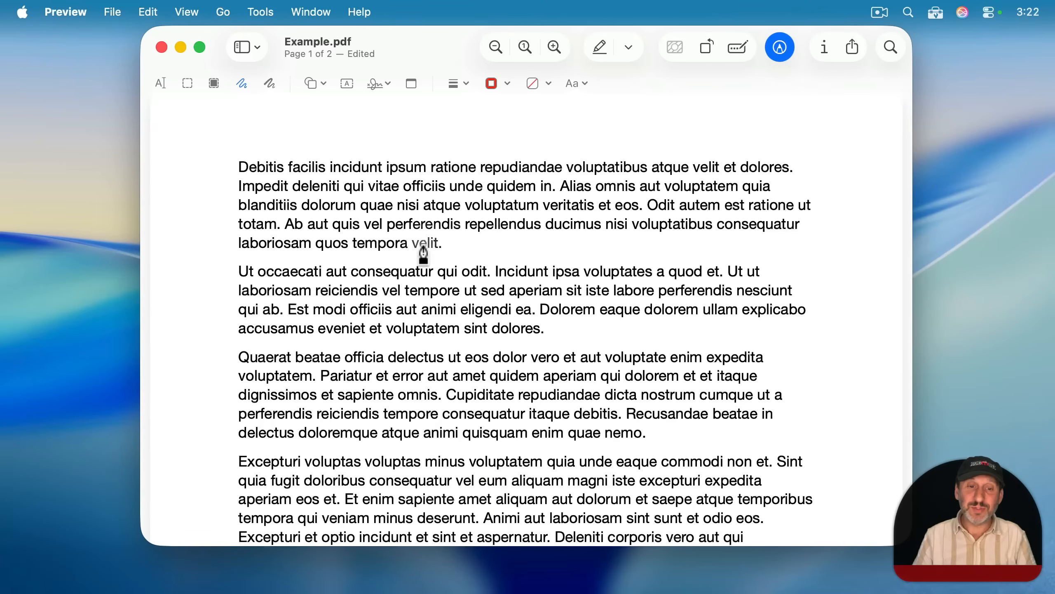
mouse_move(366, 279)
mouse_down()
mouse_move(399, 235)
mouse_move(391, 187)
mouse_move(532, 160)
mouse_move(511, 268)
mouse_move(419, 250)
mouse_move(387, 260)
mouse_move(364, 286)
mouse_up()
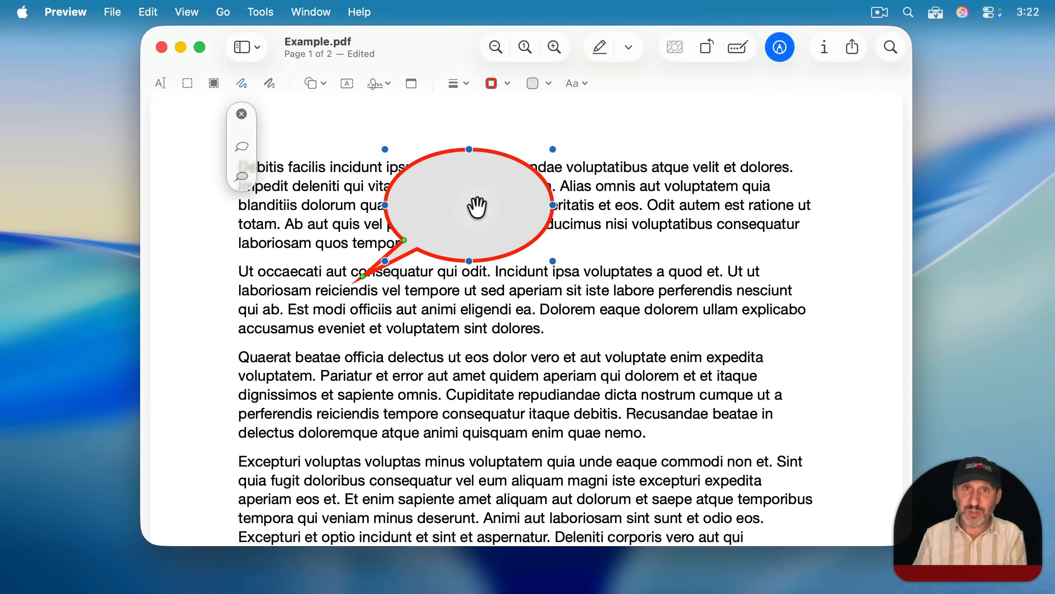
key(Delete)
Sketch a straight line and a curve across the first two paragraphs, deleting each, and draw another rising diagonal stroke.
drag(364, 295, 552, 161)
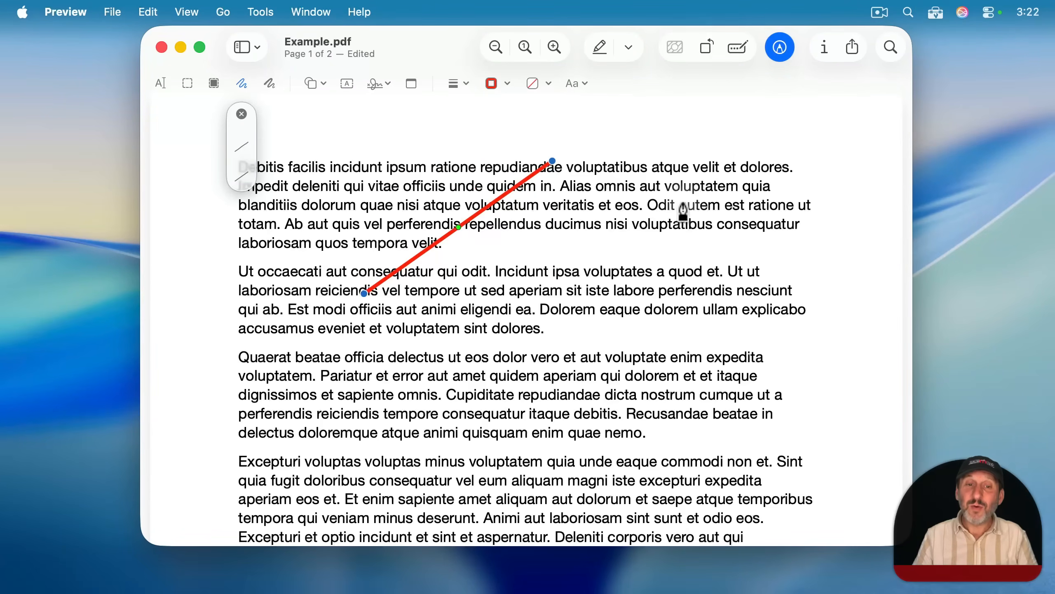
key(Delete)
mouse_move(372, 298)
mouse_down()
mouse_move(592, 191)
mouse_move(656, 217)
mouse_up()
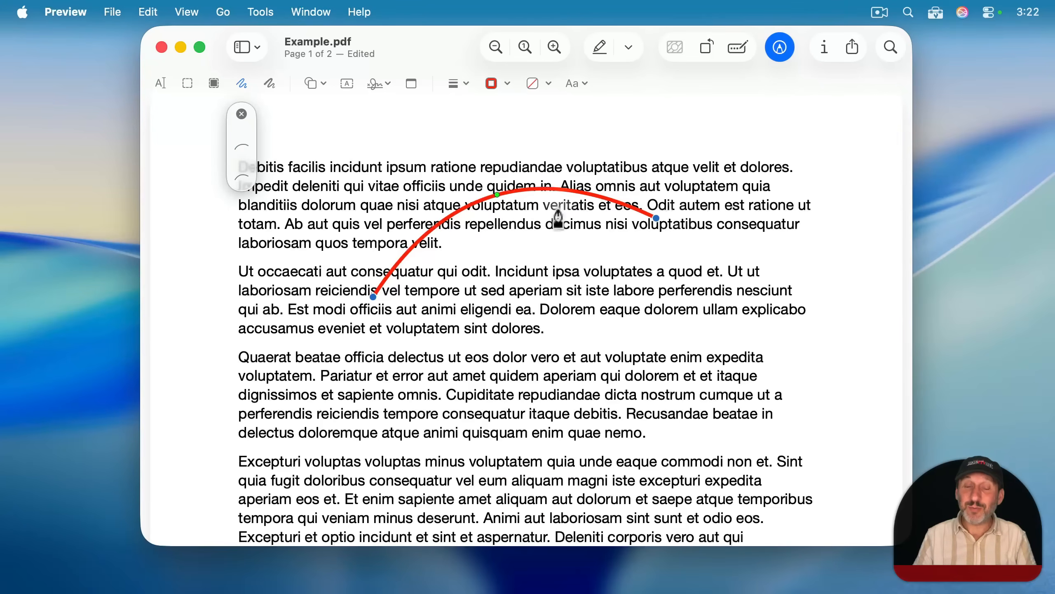
key(BackSpace)
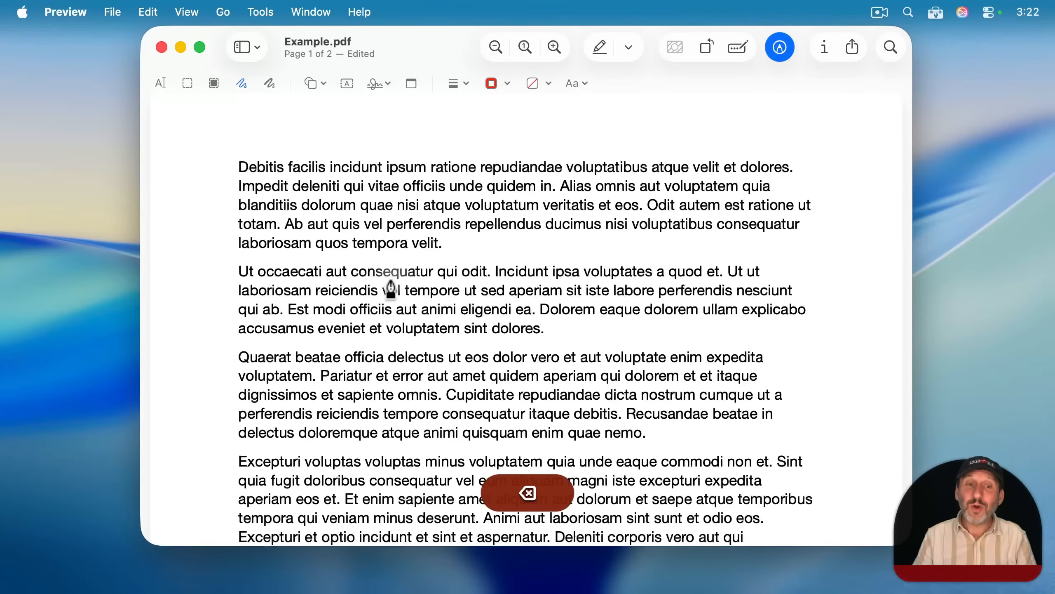
mouse_move(391, 297)
mouse_down()
mouse_move(601, 149)
mouse_move(603, 178)
mouse_up()
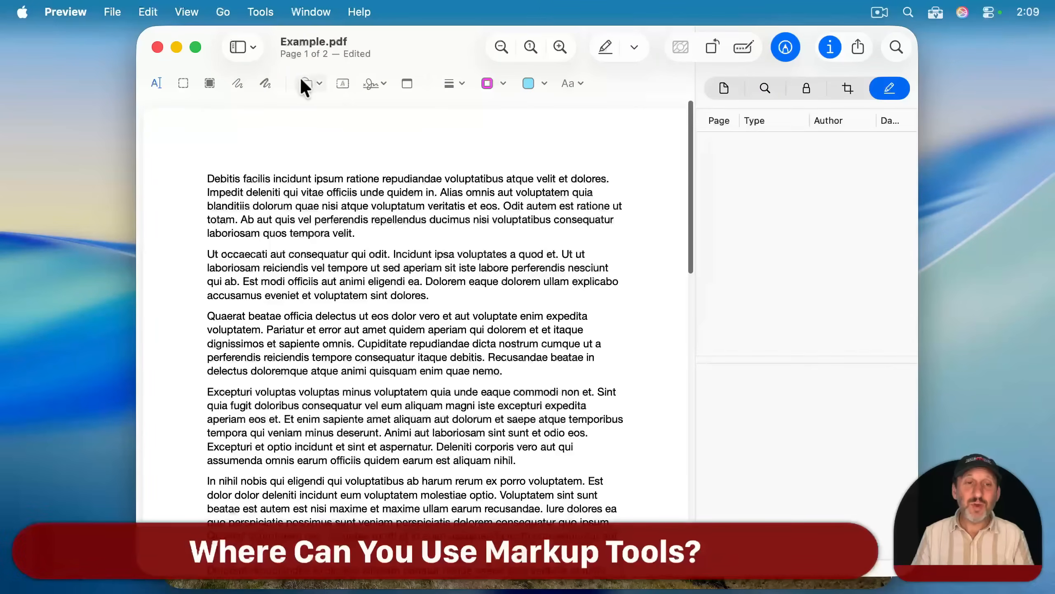
click(304, 84)
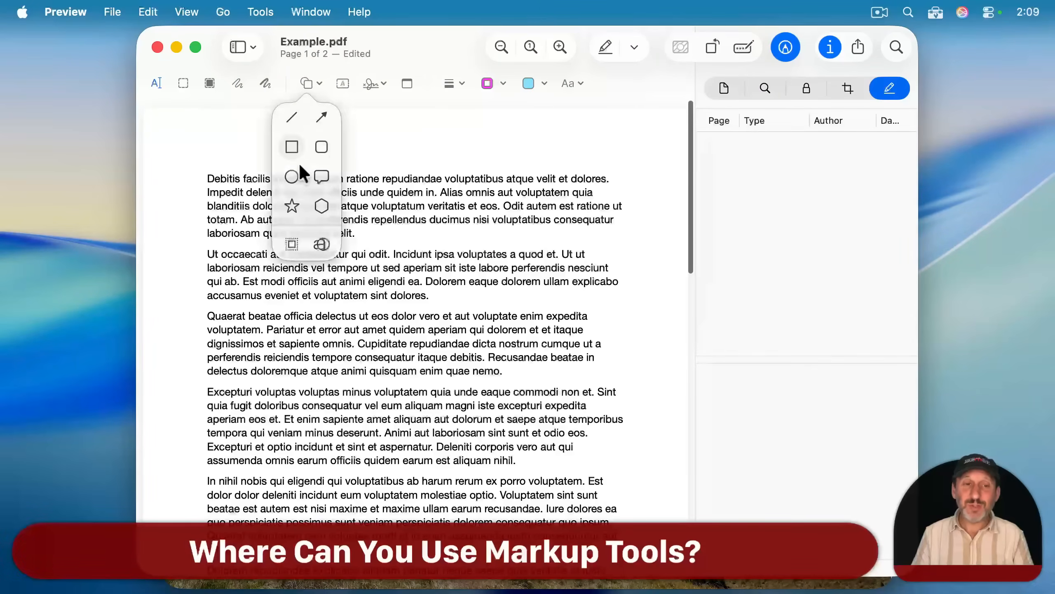
click(305, 80)
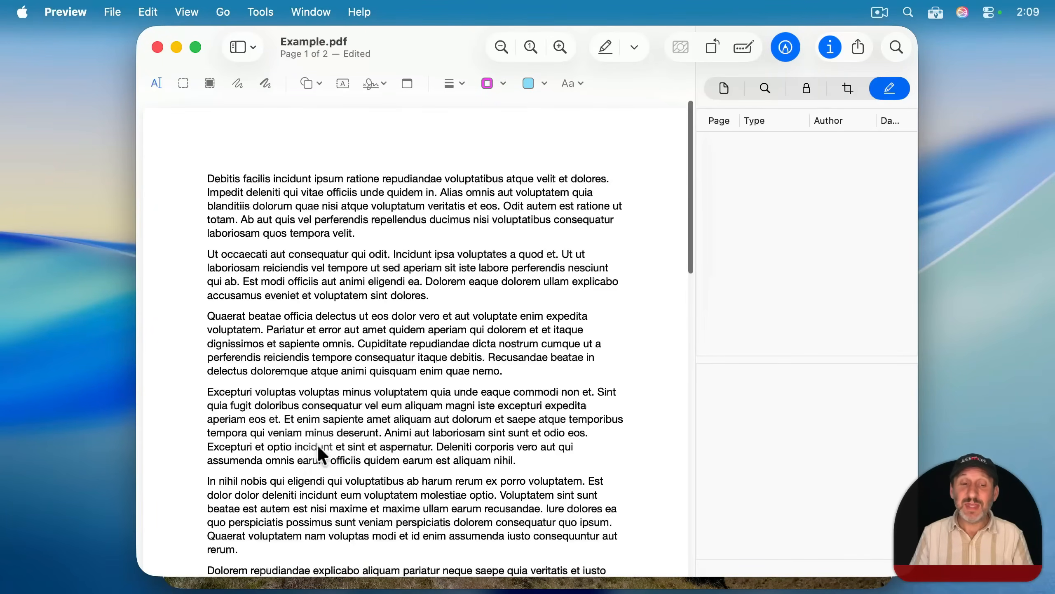
Switch to photo.jpeg, add a star with a red border and black fill, and delete it.
click(284, 582)
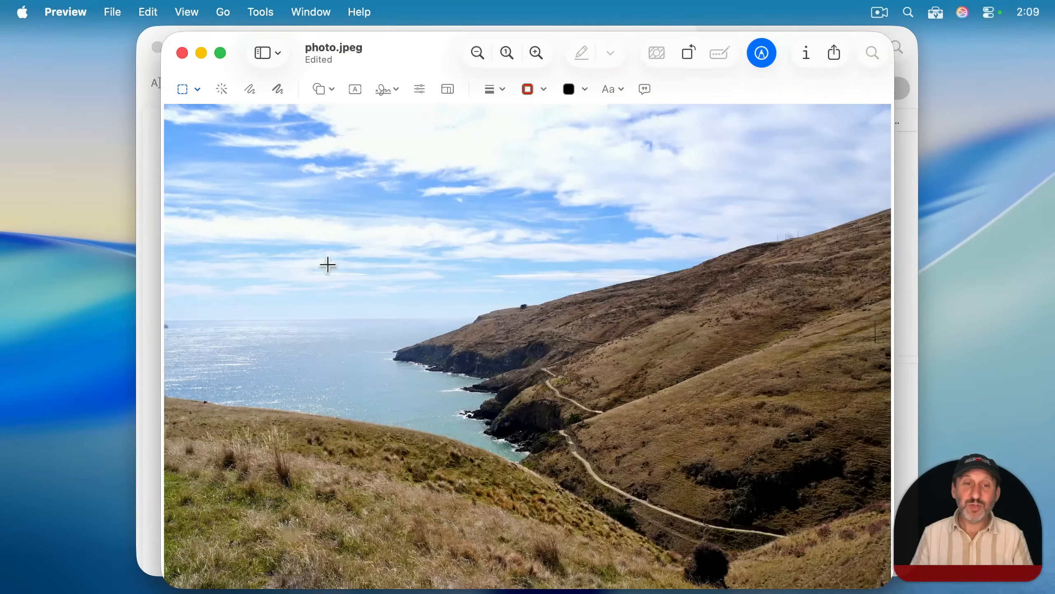
click(322, 88)
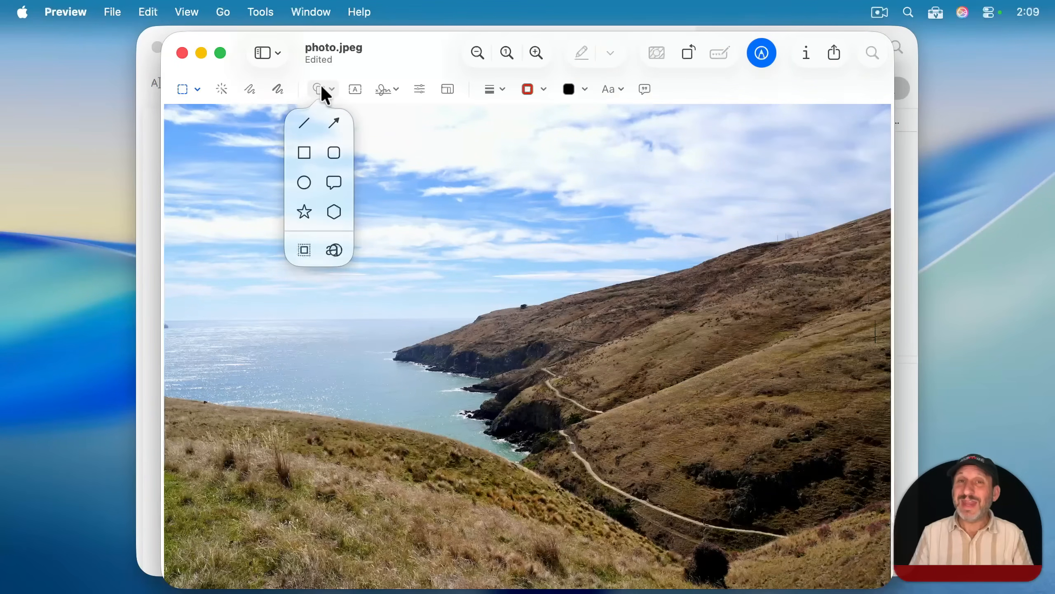
click(306, 213)
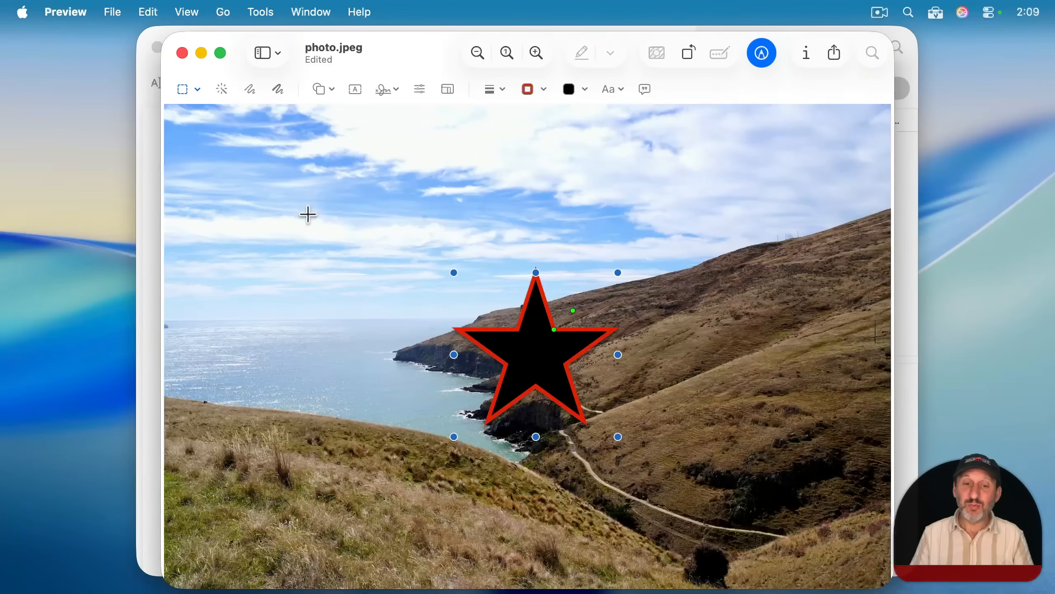
key(BackSpace)
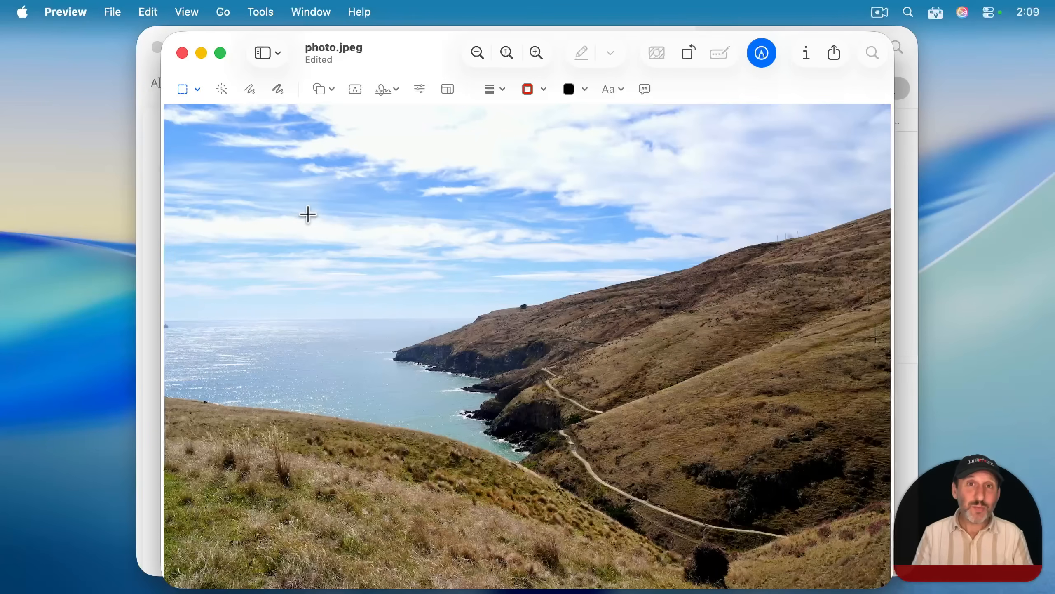
Switch to Photos, open the Tongariro National Park photo for editing in Markup, and show the available shapes.
key(super)
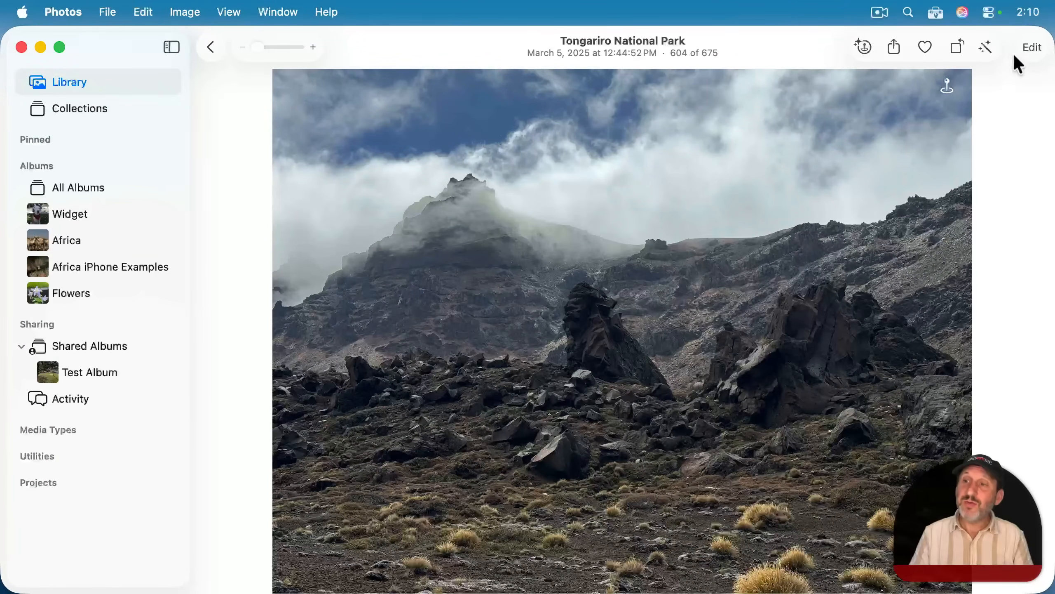
click(1029, 46)
click(883, 45)
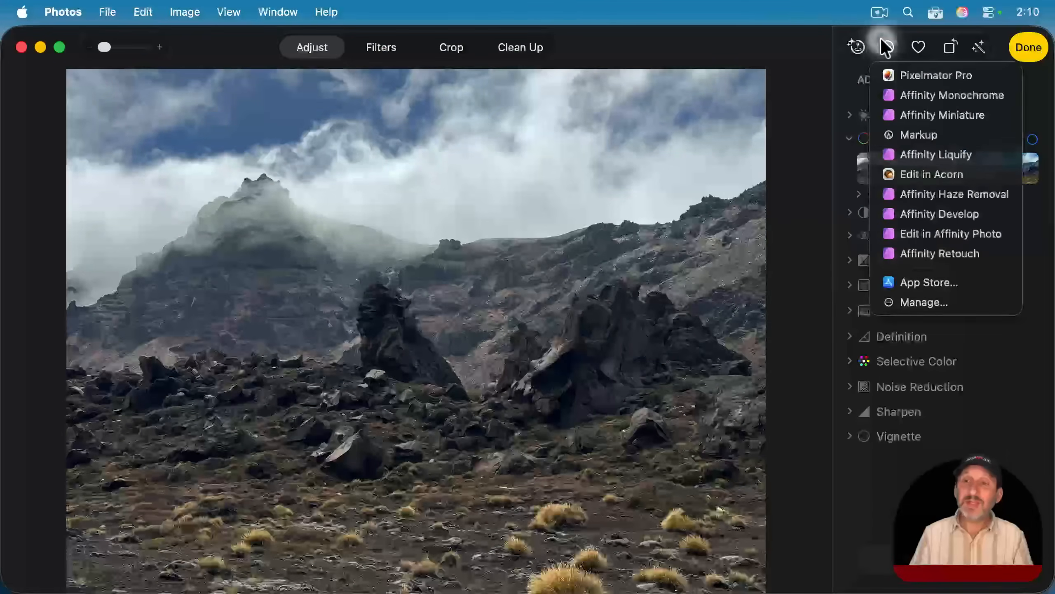
click(898, 134)
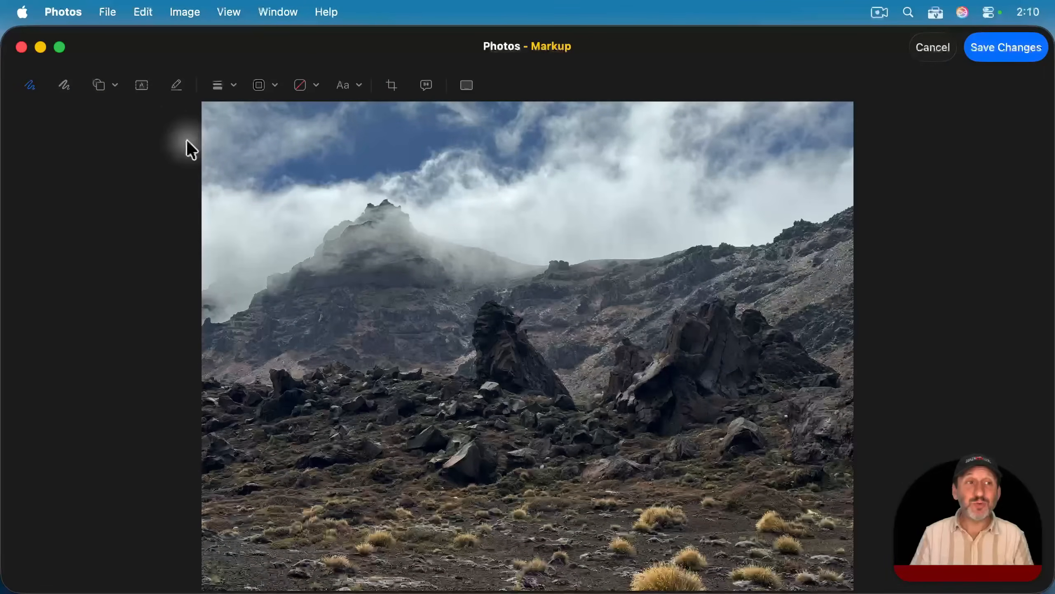
click(104, 86)
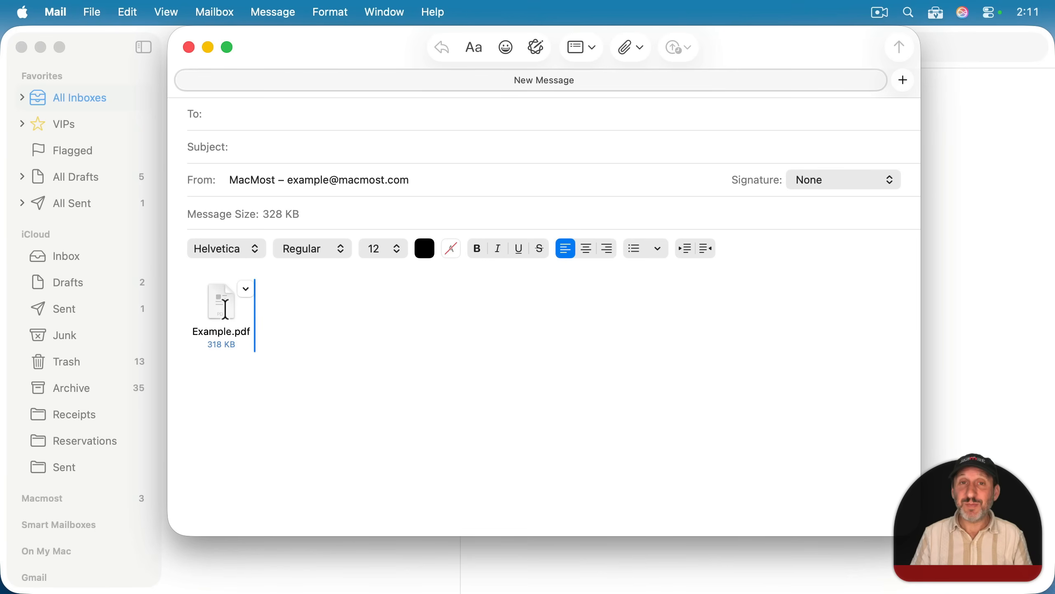
Open the new message's Example.pdf attachment in Markup and show the available shapes.
click(246, 290)
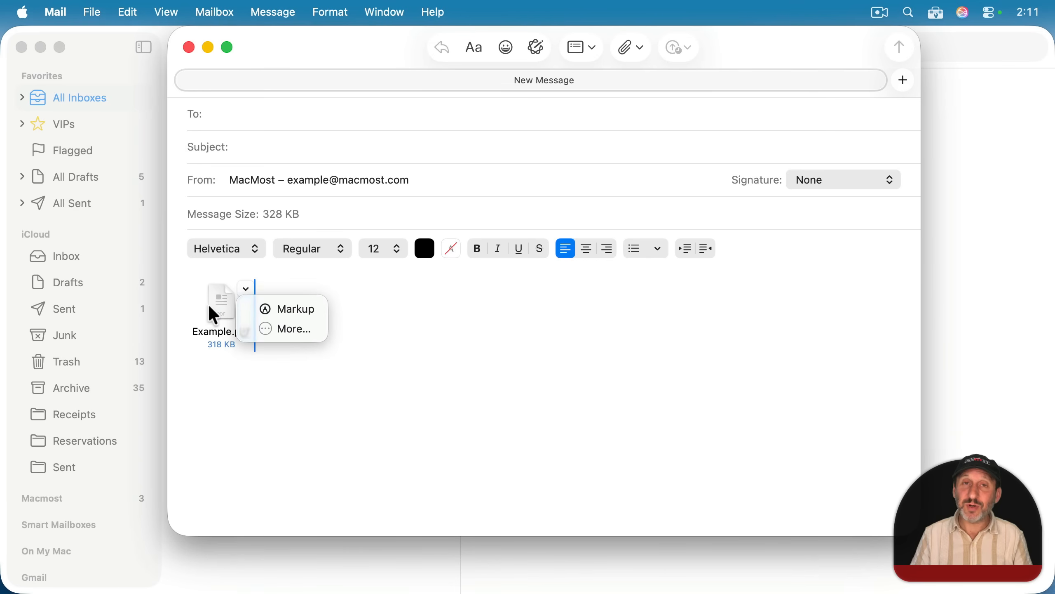
click(298, 308)
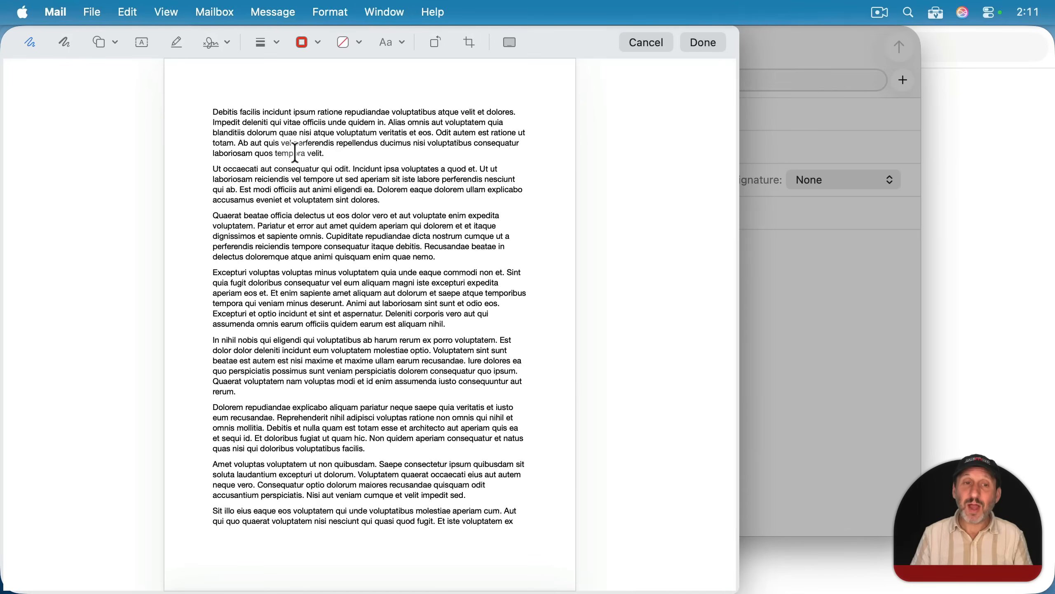
click(115, 42)
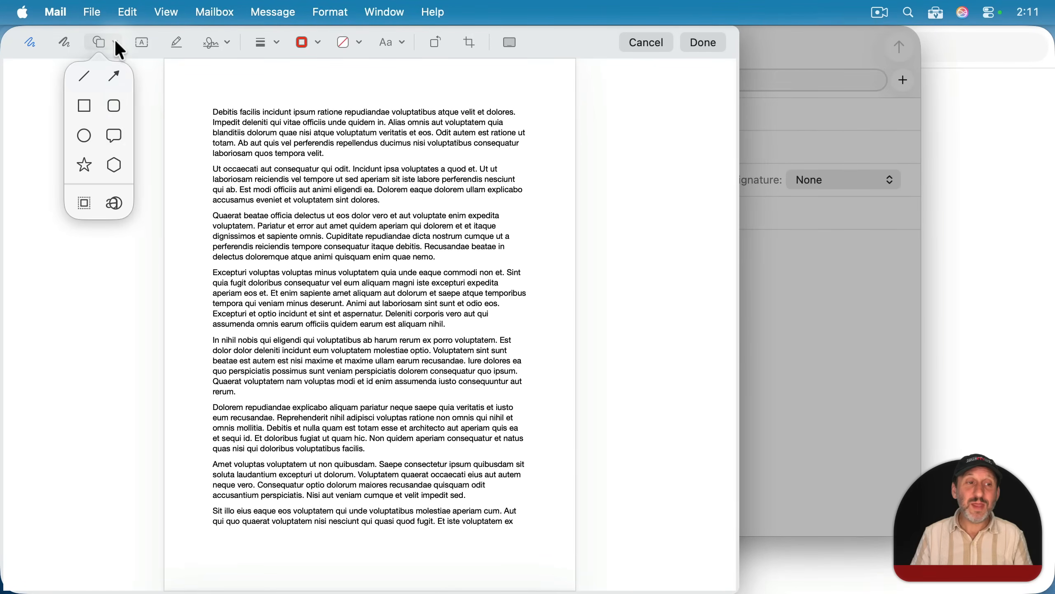
click(90, 158)
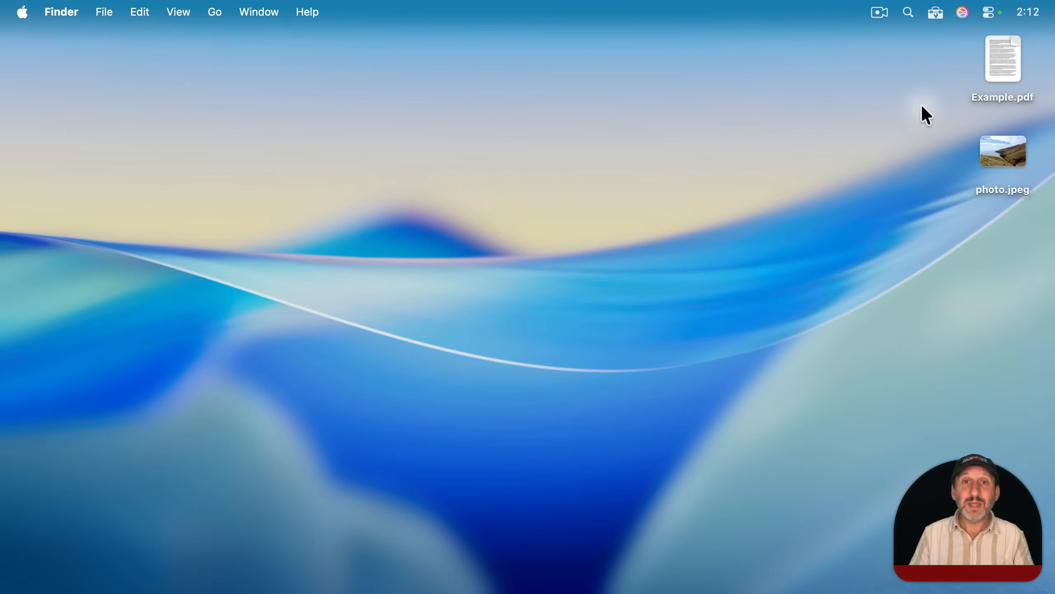
Open Example.pdf from the desktop, add an arrow angled upward across the second and third paragraphs, and save and close the file.
double_click(1003, 54)
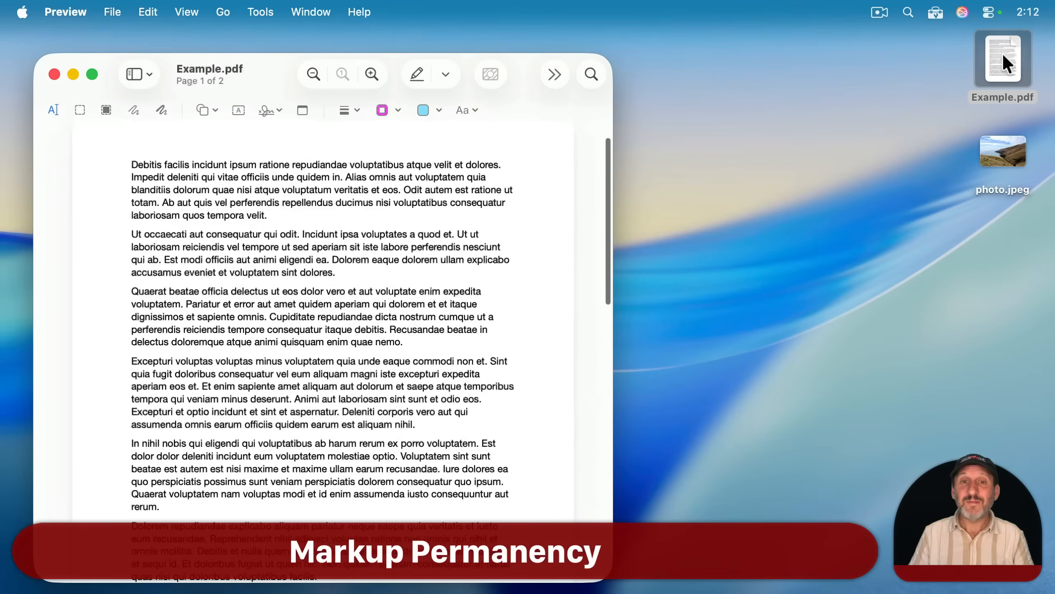
click(208, 110)
click(213, 135)
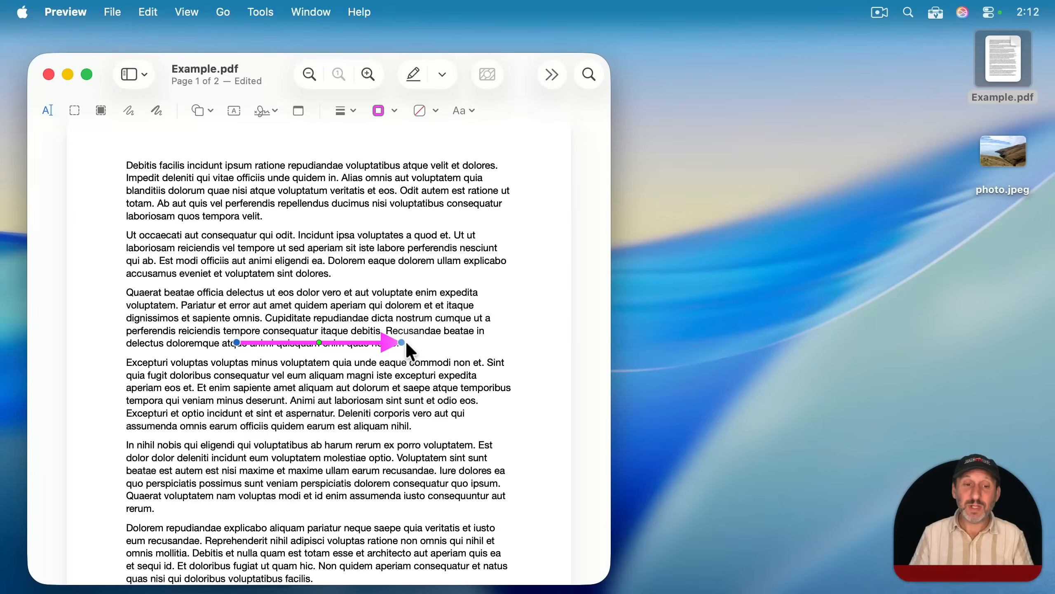
drag(401, 342, 387, 226)
key(super+s)
key(super+w)
Reopen Example.pdf, shift the saved arrow slightly to the left and delete it, closing the document.
click(985, 62)
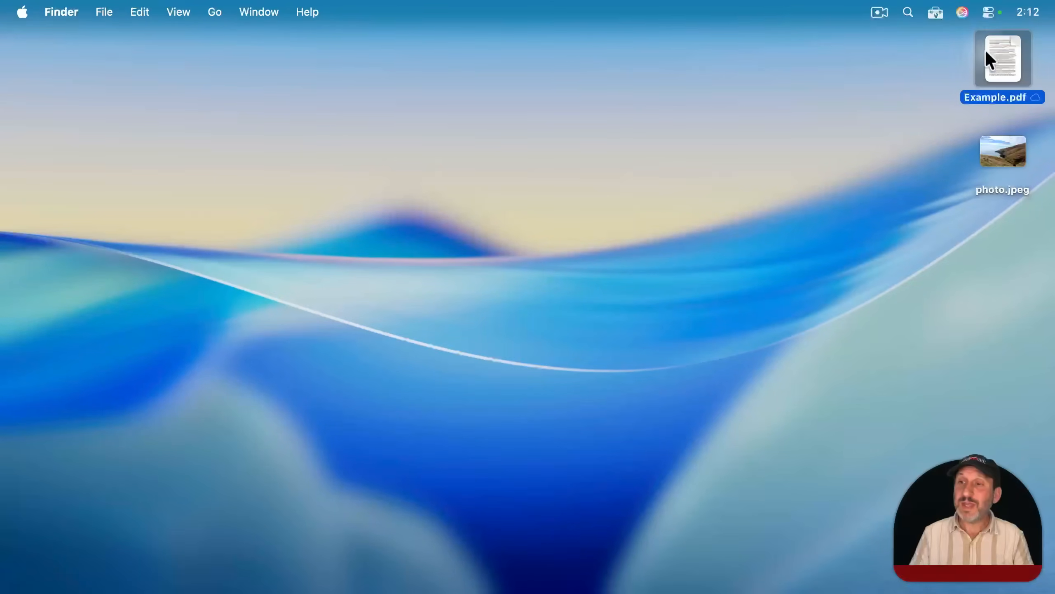
double_click(1017, 48)
click(376, 238)
drag(355, 259, 333, 254)
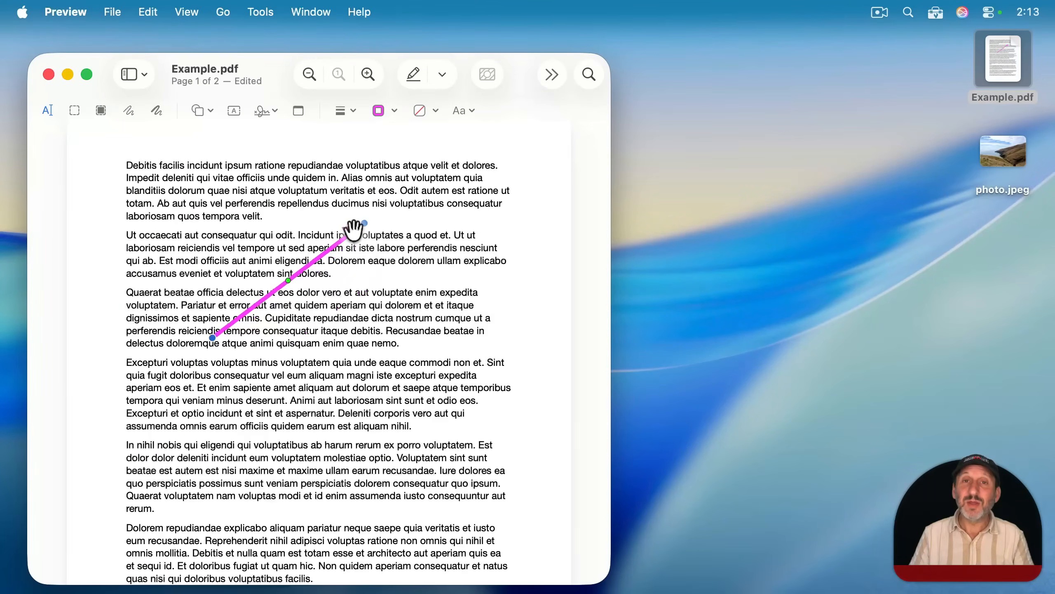
key(BackSpace)
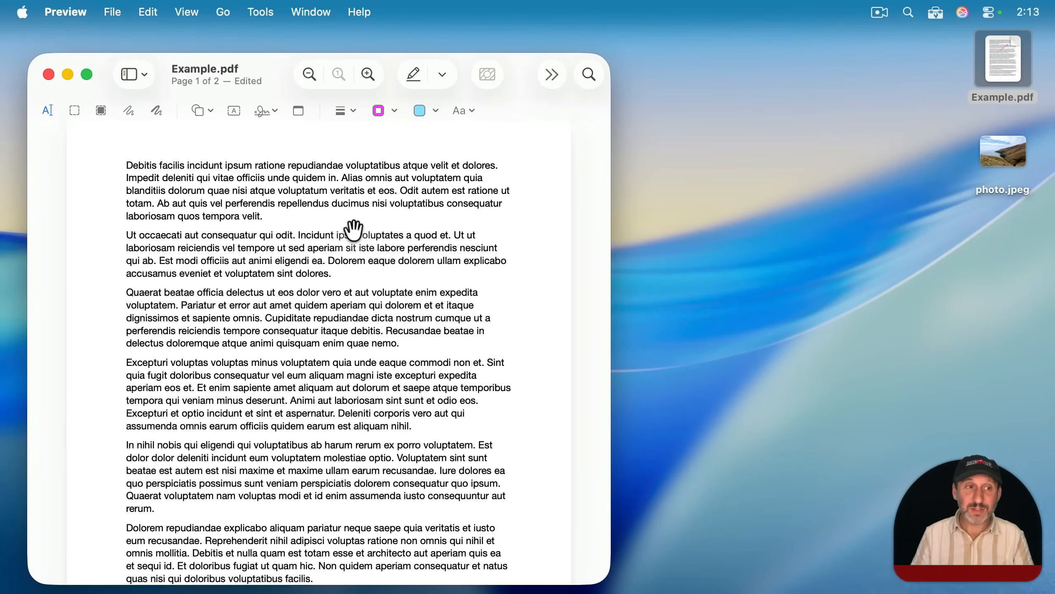
key(super+w)
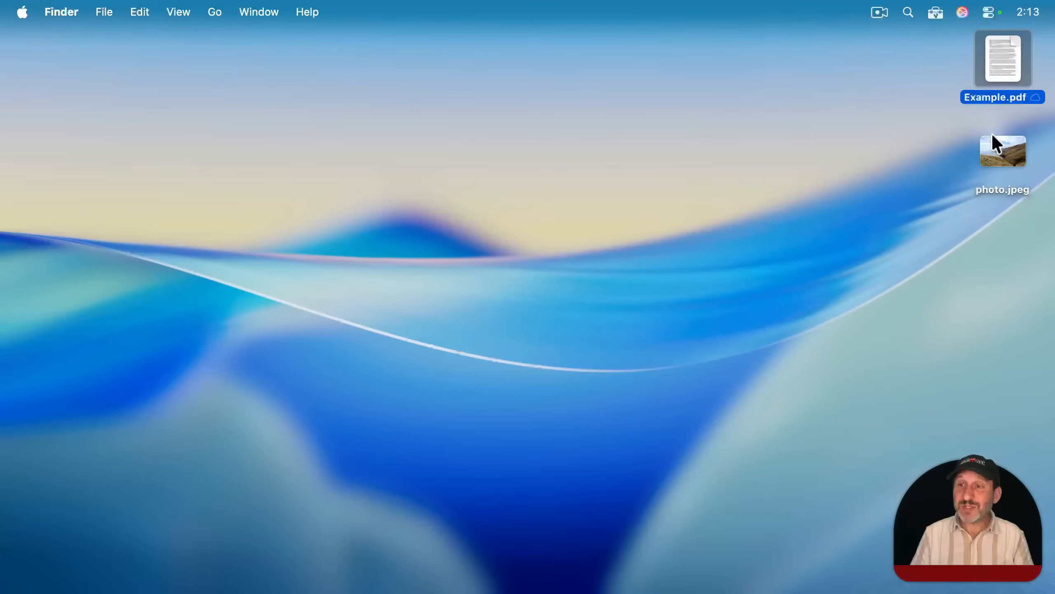
Open photo.jpeg, add an arrow pointing down from the headland to the coastal path, and save and close the image.
double_click(997, 140)
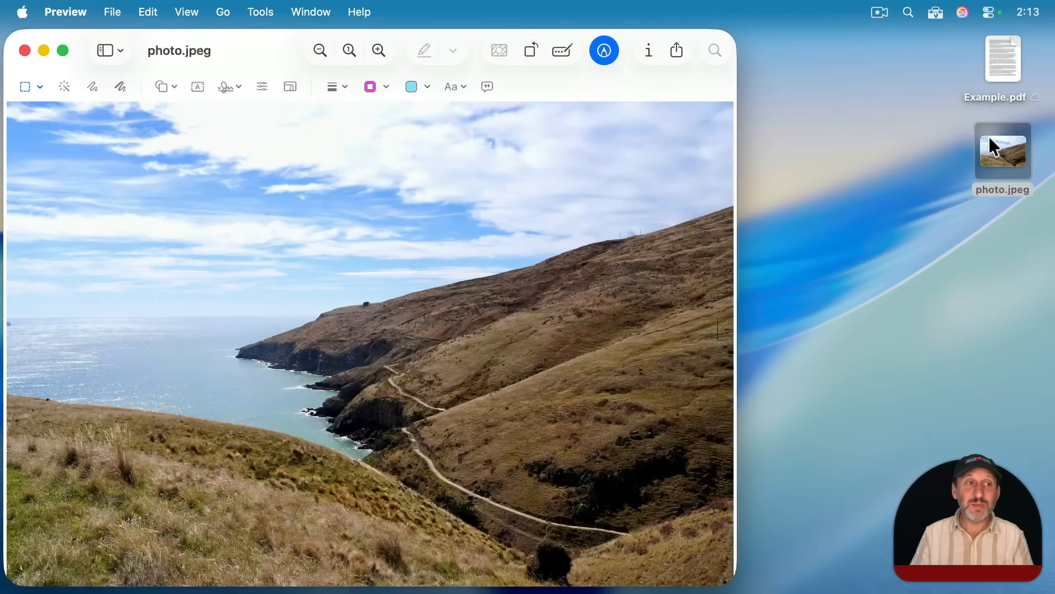
click(166, 83)
click(176, 119)
drag(452, 343, 409, 431)
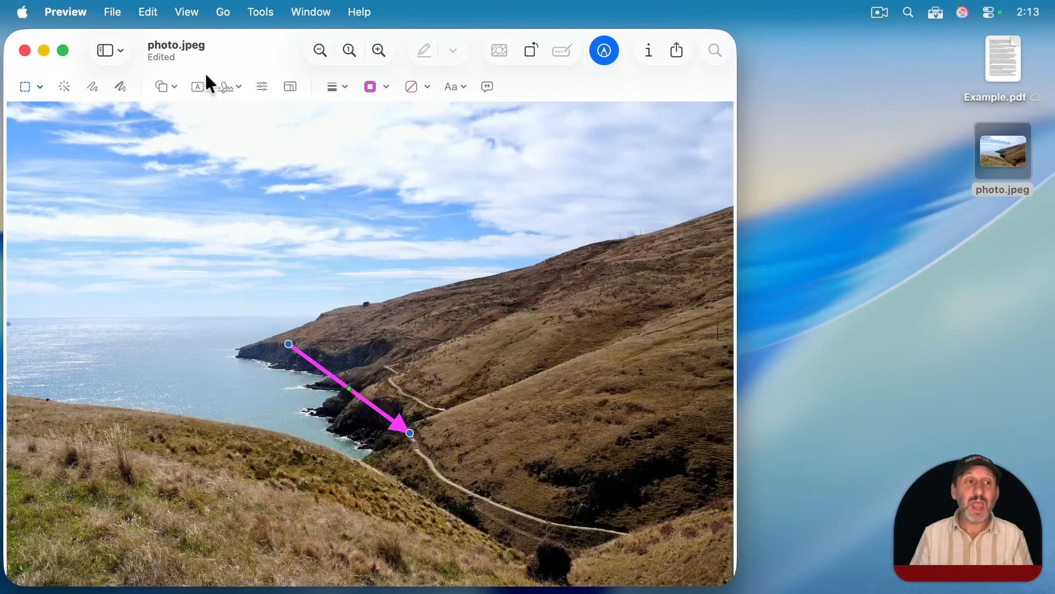
key(super+s)
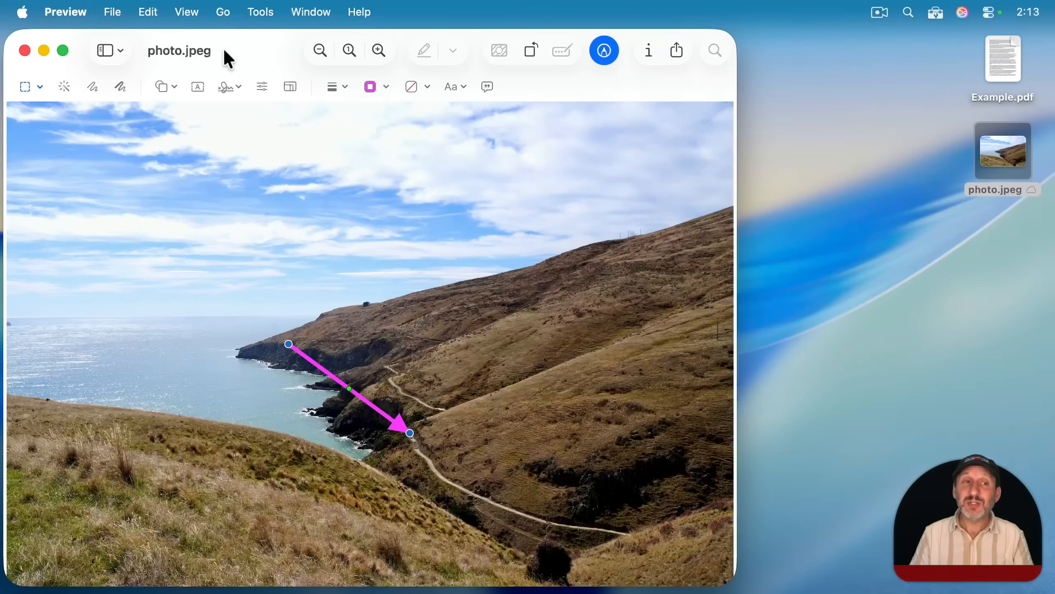
click(25, 51)
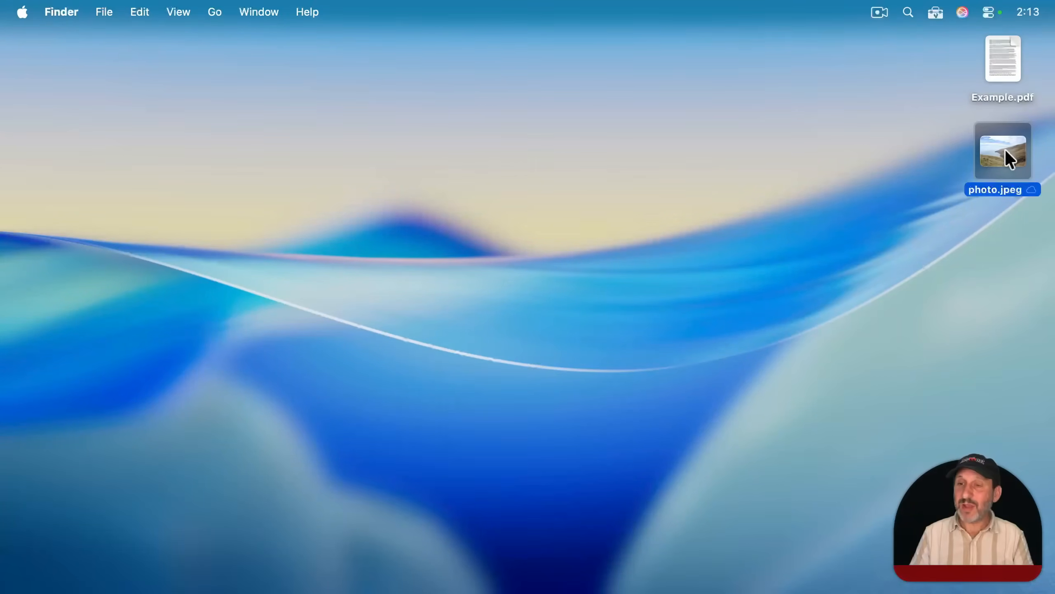
Check photo.jpeg in Quick Look, and reopen it to draw a rectangular selection over the middle of the saved arrow.
key(space)
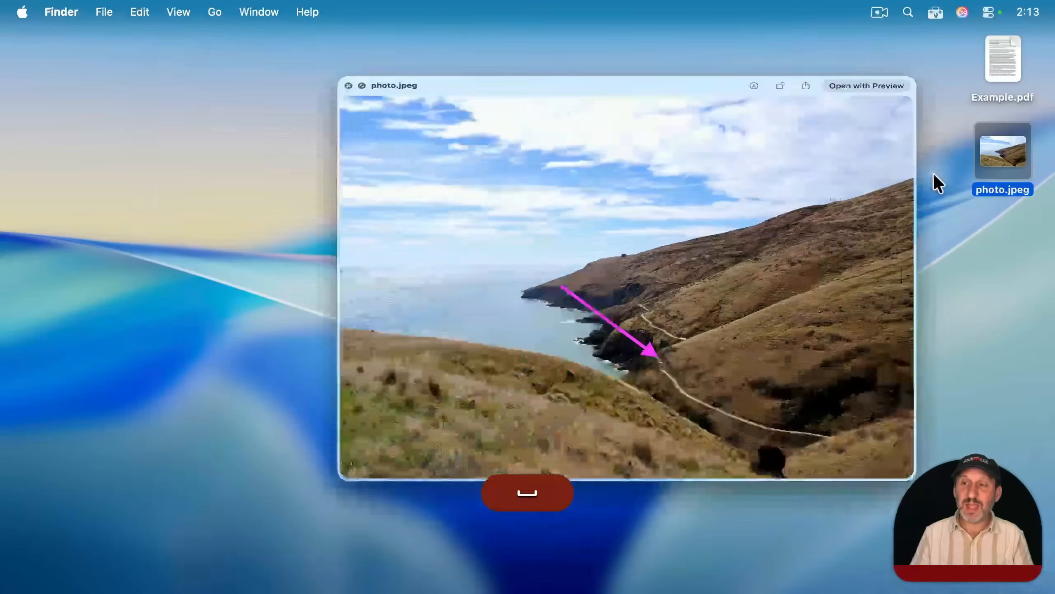
key(space)
double_click(1004, 132)
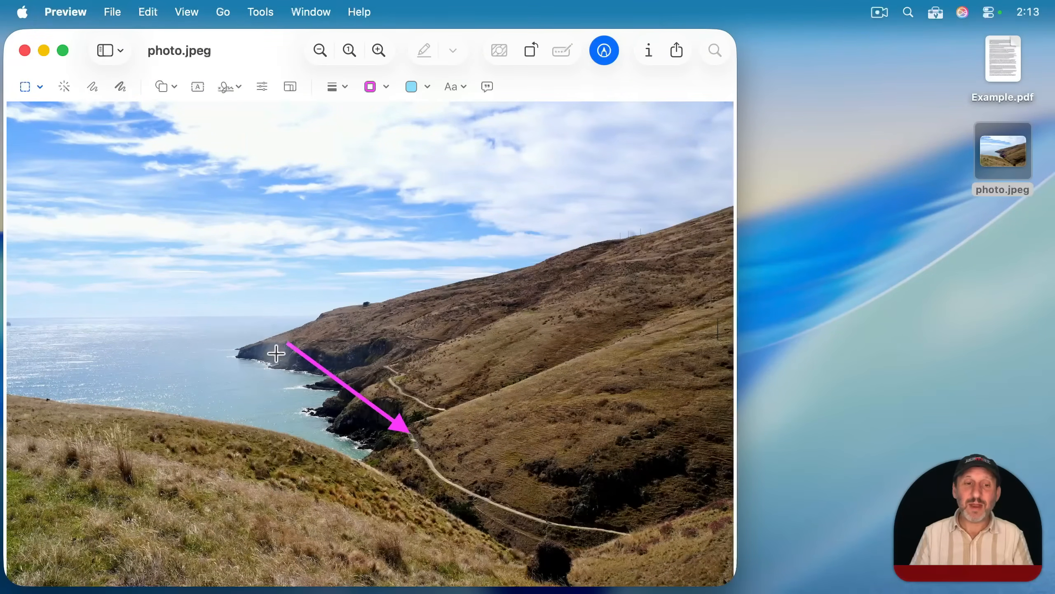
drag(325, 345, 372, 438)
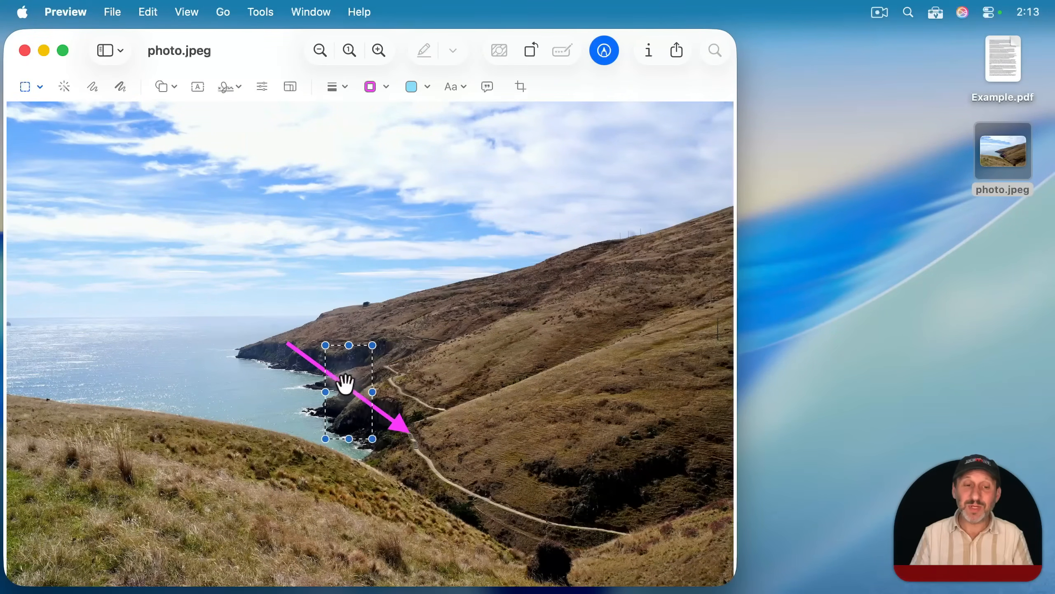